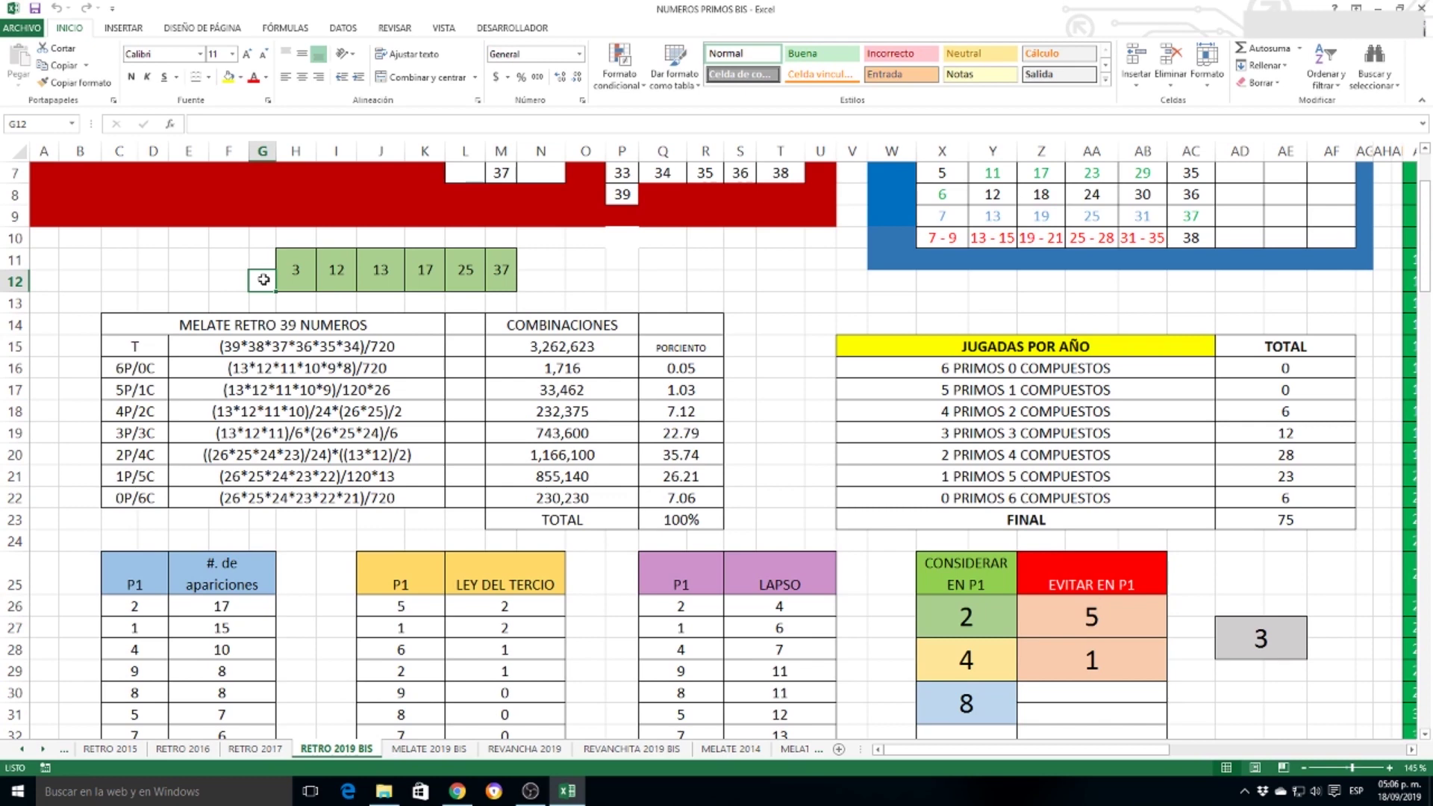
# Step: Go through the six drawn numbers in the green row above the MELATE RETRO table, from the first to the last
pyautogui.click(295, 270)
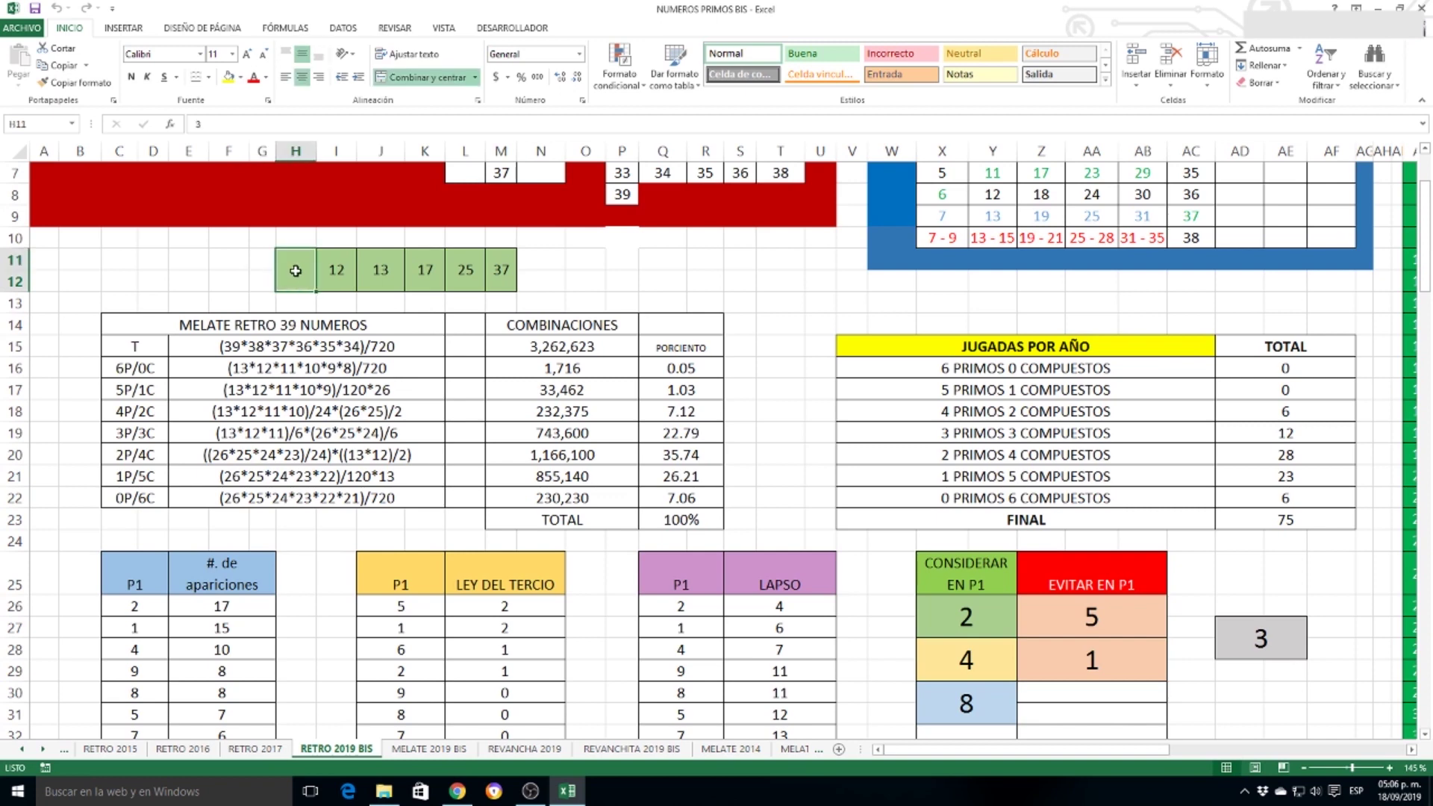
pyautogui.press('Right')
pyautogui.press('Right')
pyautogui.press('Right')
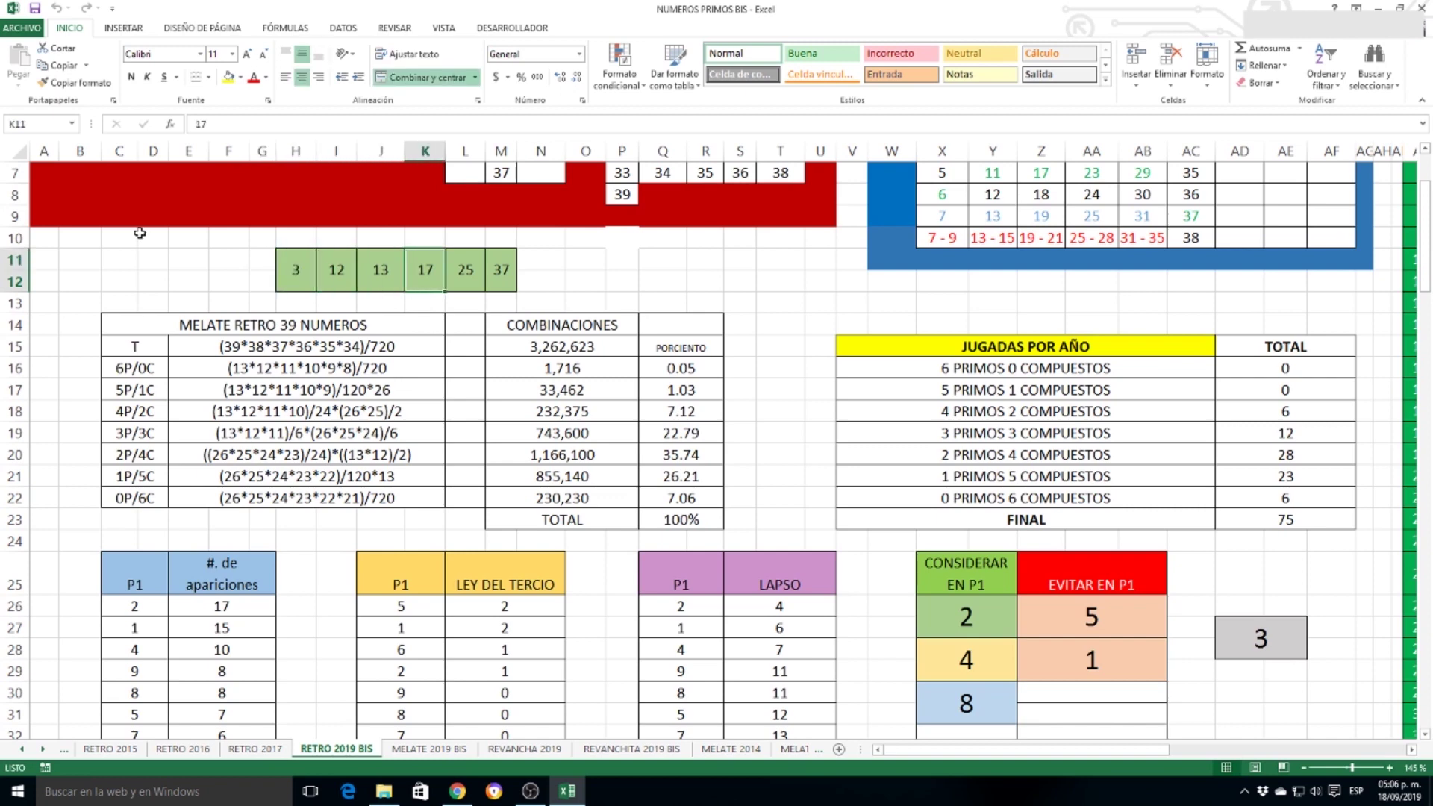
pyautogui.press('Right')
pyautogui.press('Right')
# Step: Check the 17/09/2019 draw in the 2019 draw history and select its third number
pyautogui.moveTo(978, 750); pyautogui.dragTo(1145, 752)
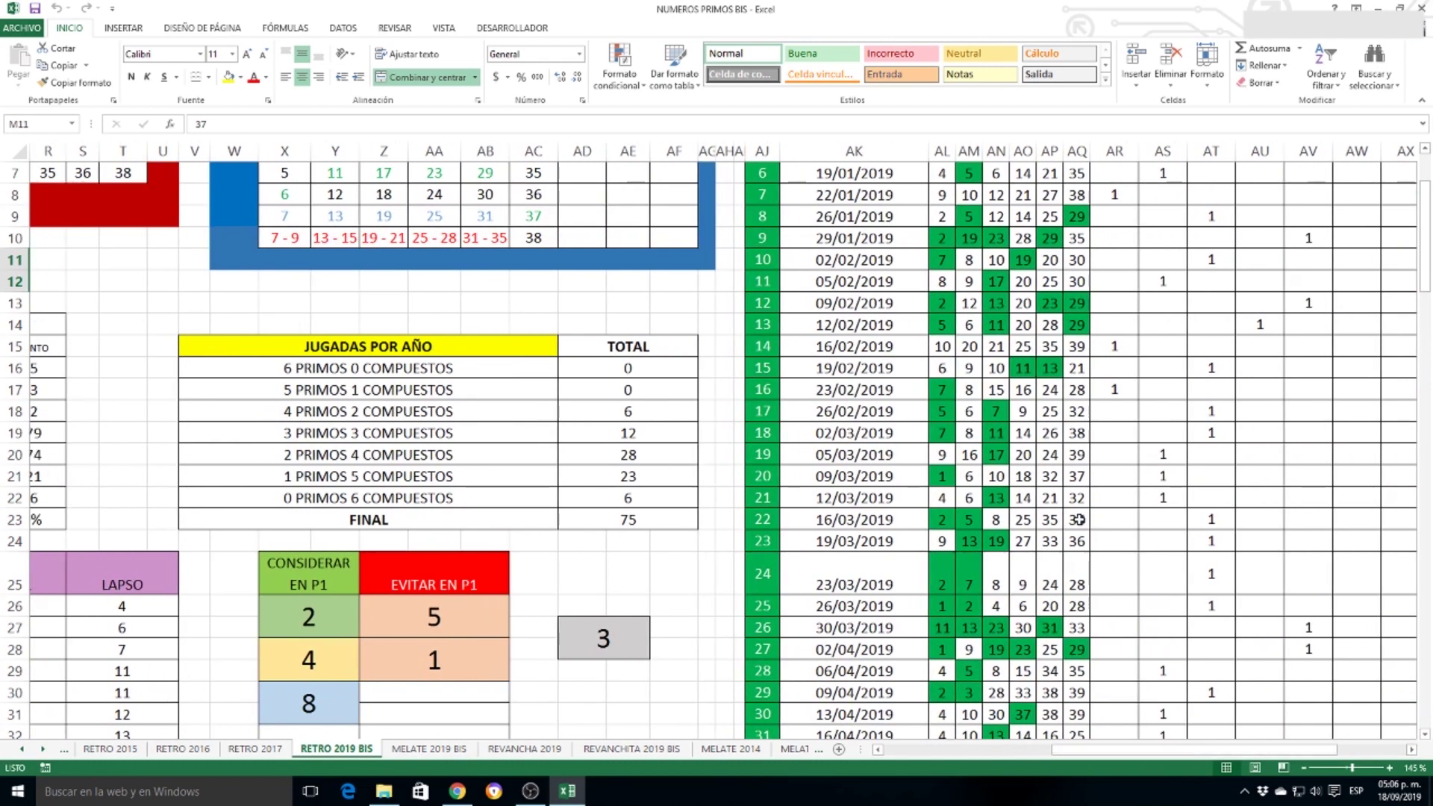
pyautogui.scroll(-17, 1079, 520)
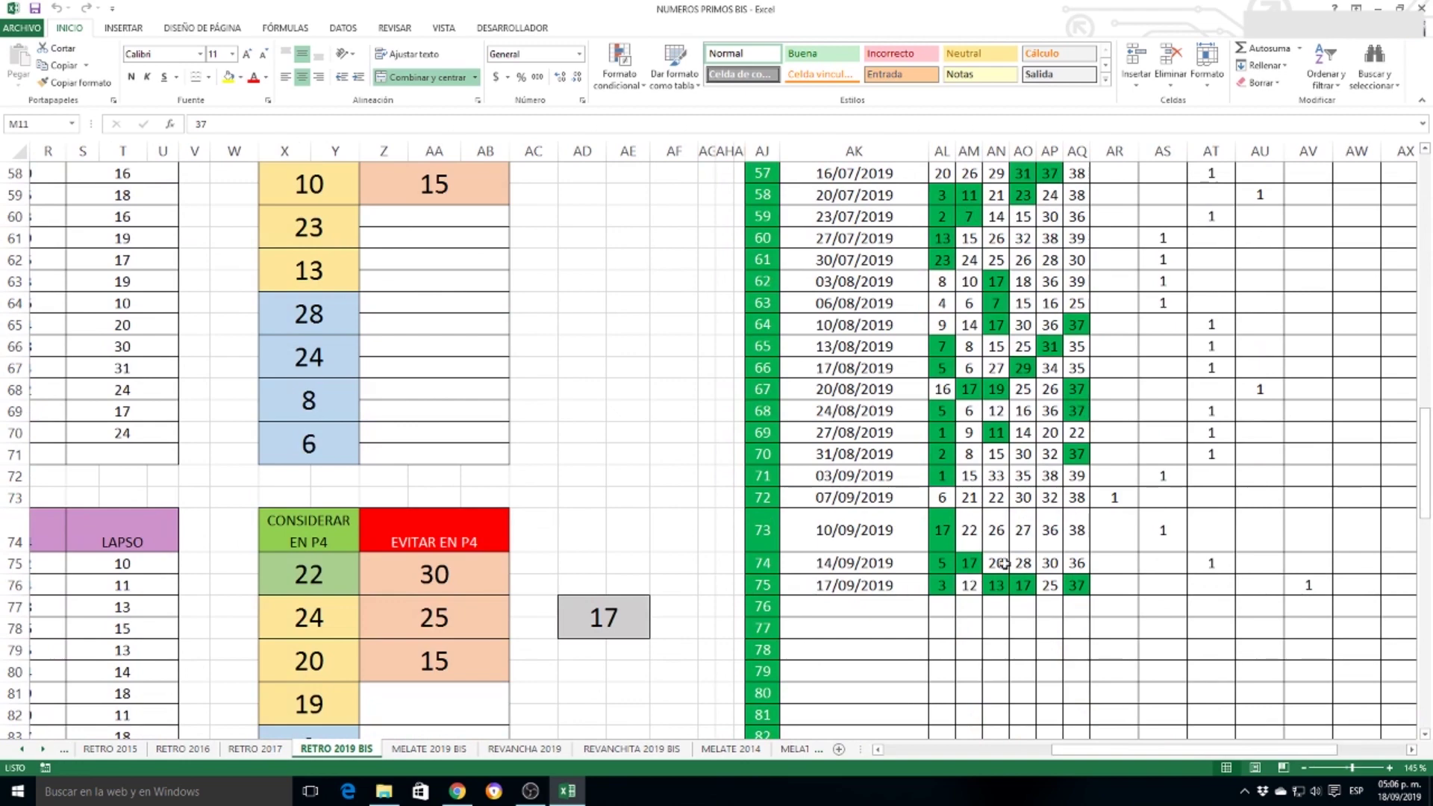
pyautogui.click(997, 586)
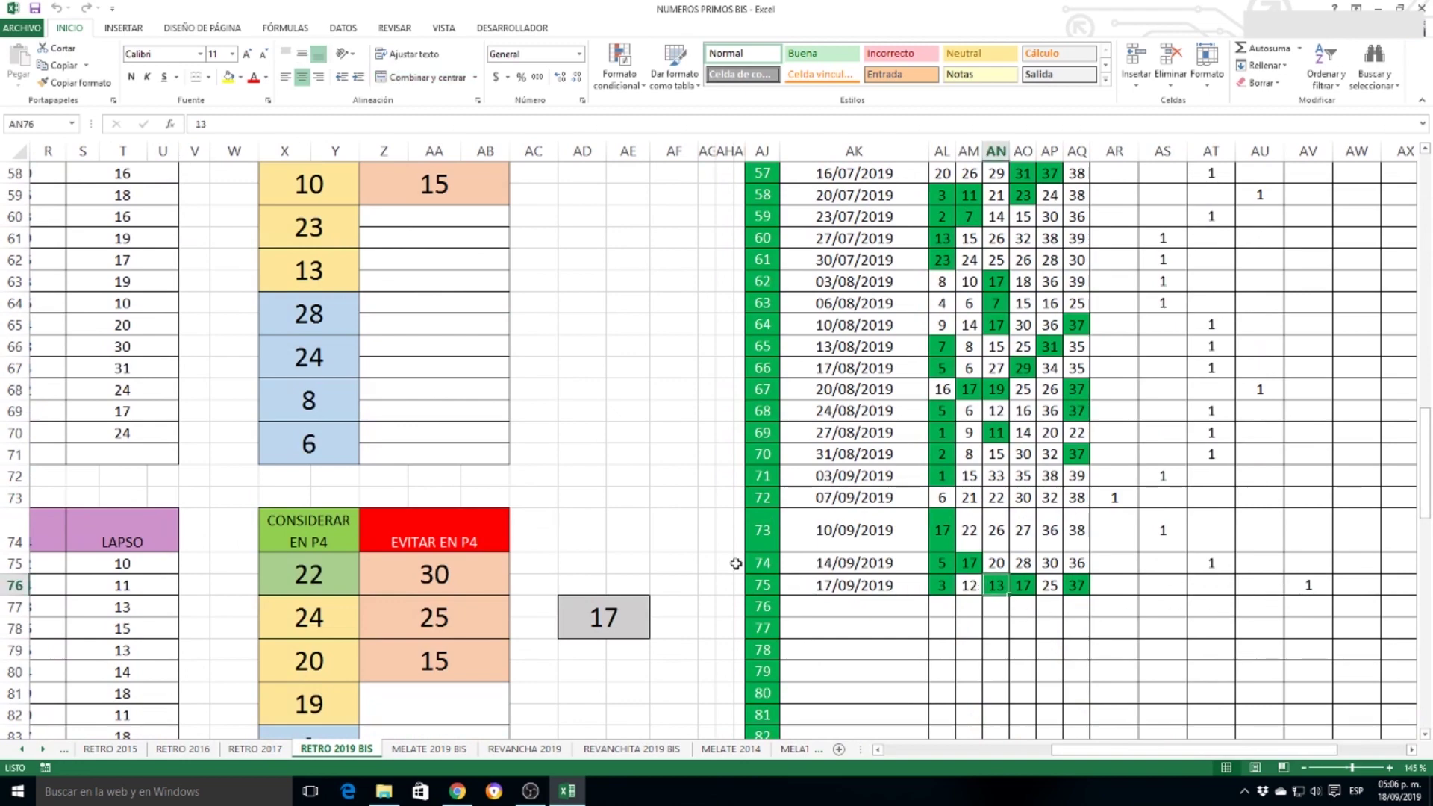
# Step: Check the yearly total for 4 PRIMOS 2 COMPUESTOS in the JUGADAS POR AÑO table
pyautogui.scroll(14, 705, 553)
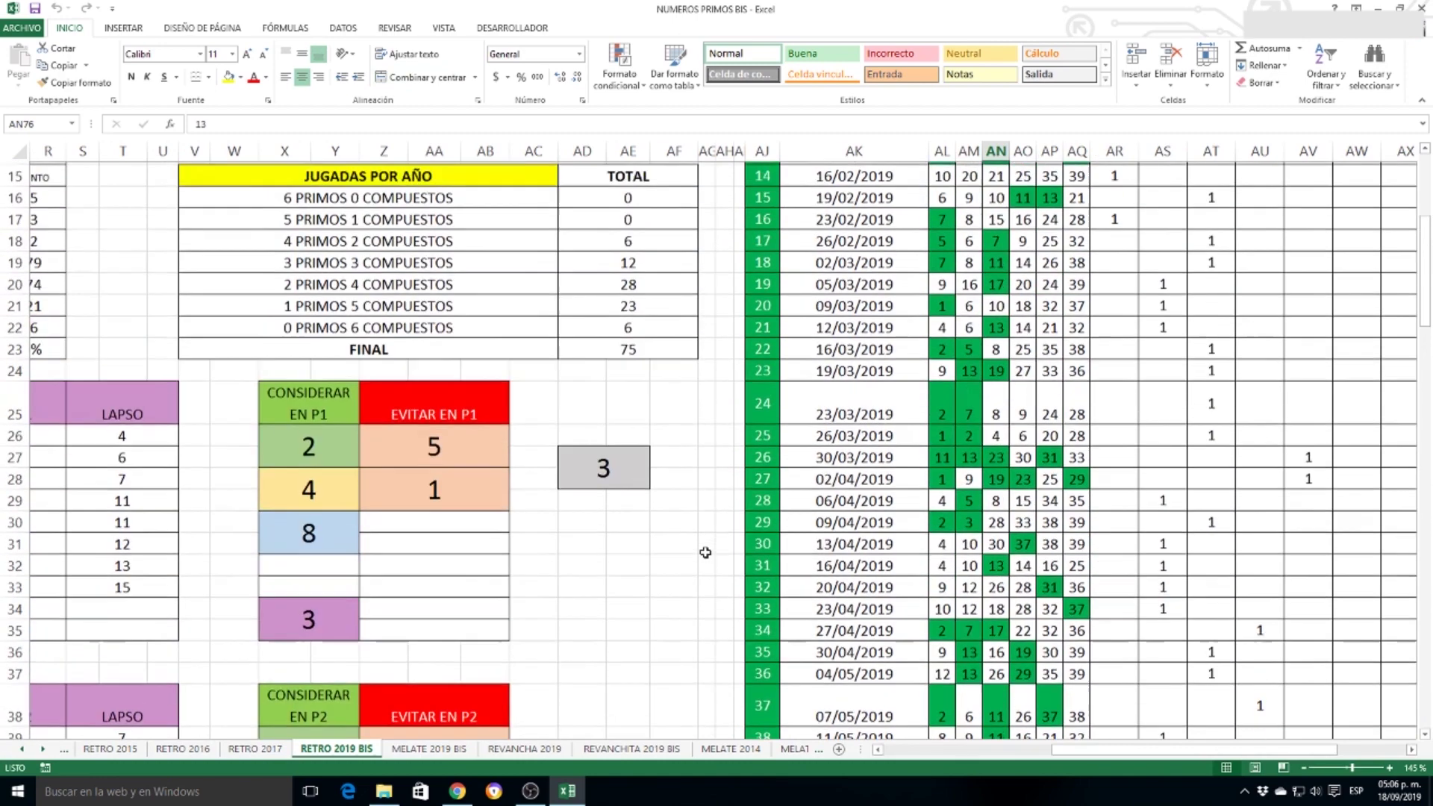
pyautogui.scroll(3, 705, 552)
pyautogui.click(638, 415)
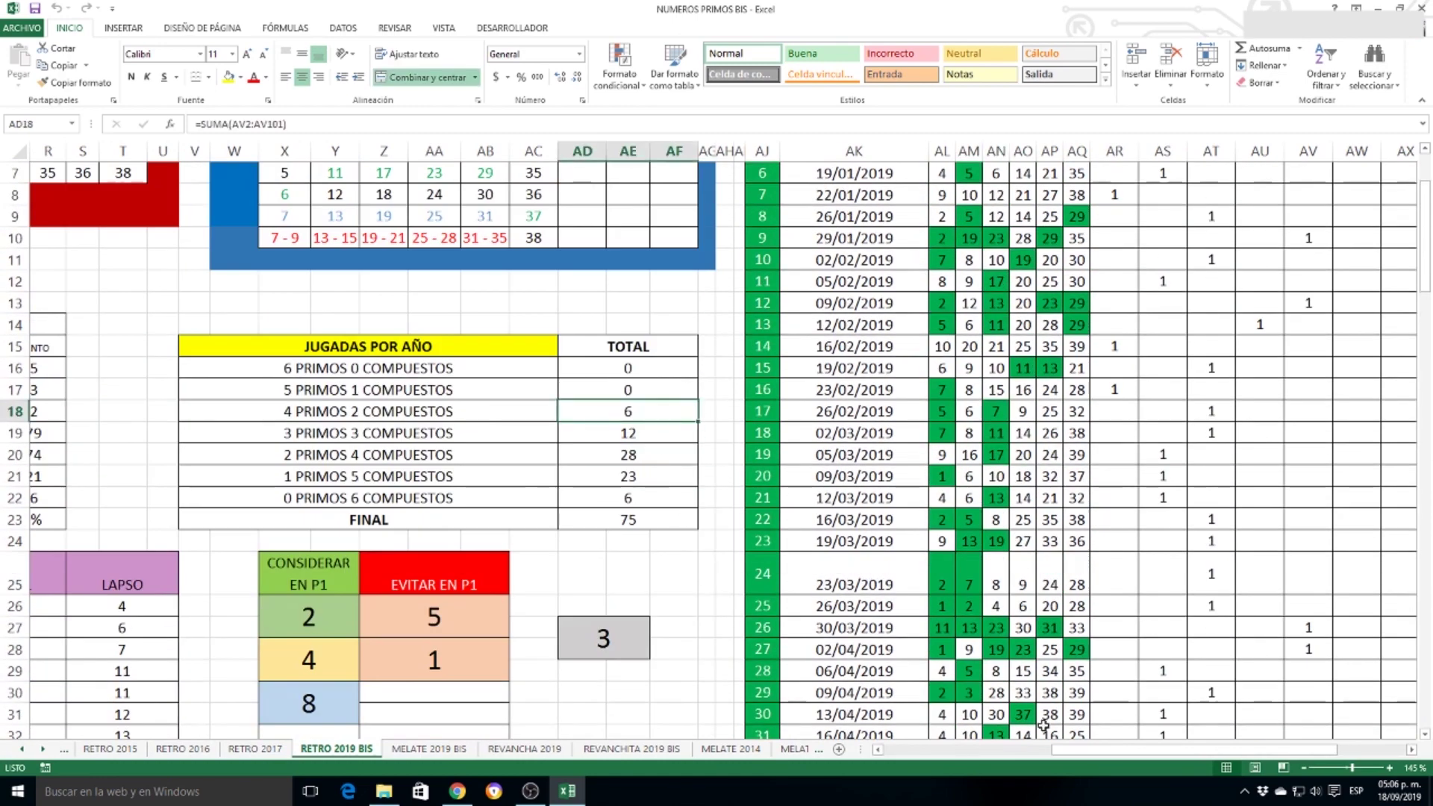
pyautogui.moveTo(1108, 750); pyautogui.dragTo(989, 757)
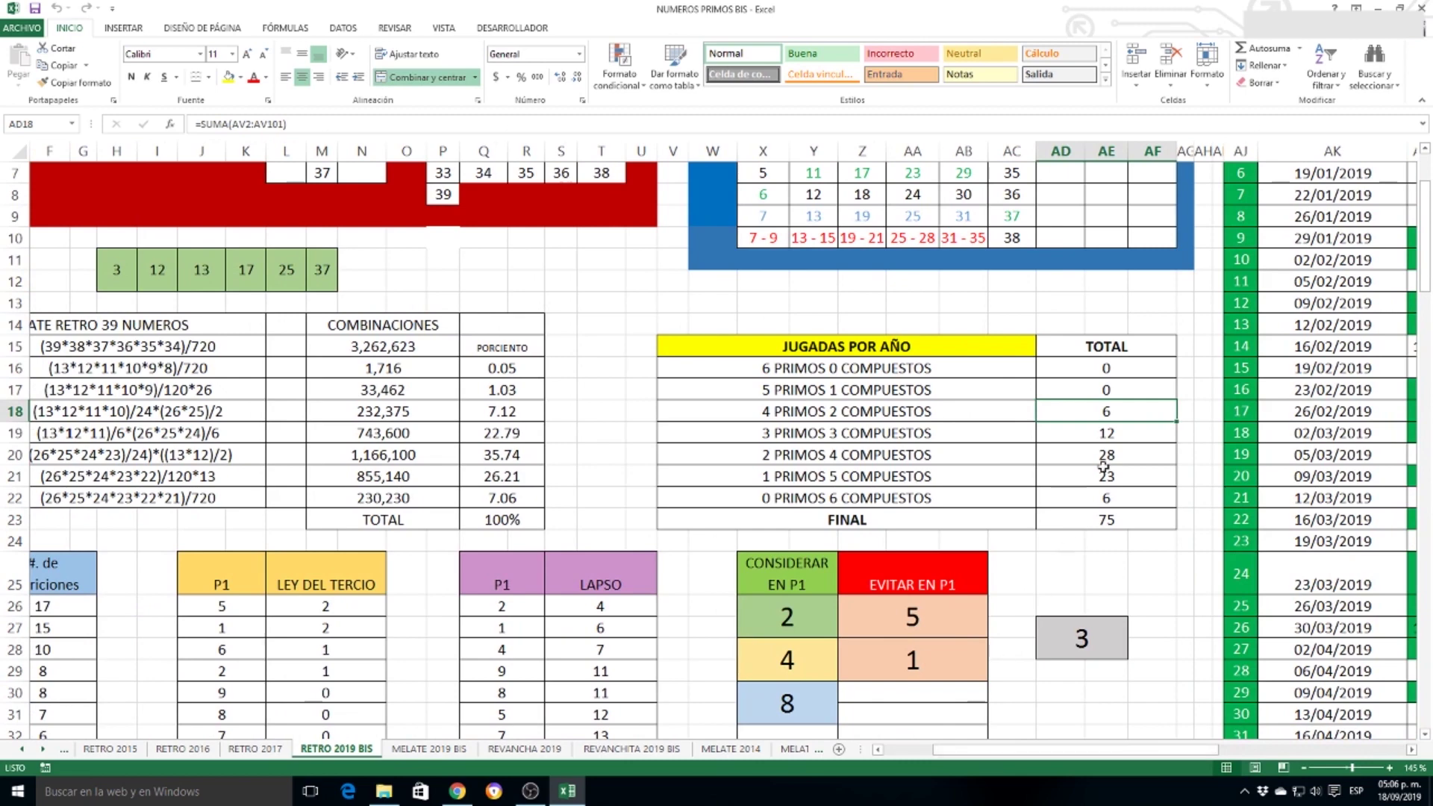
# Step: Compare the drawn P1 number in the grey cell with the purple entry in the CONSIDERAR EN P1 list
pyautogui.scroll(-1, 1103, 467)
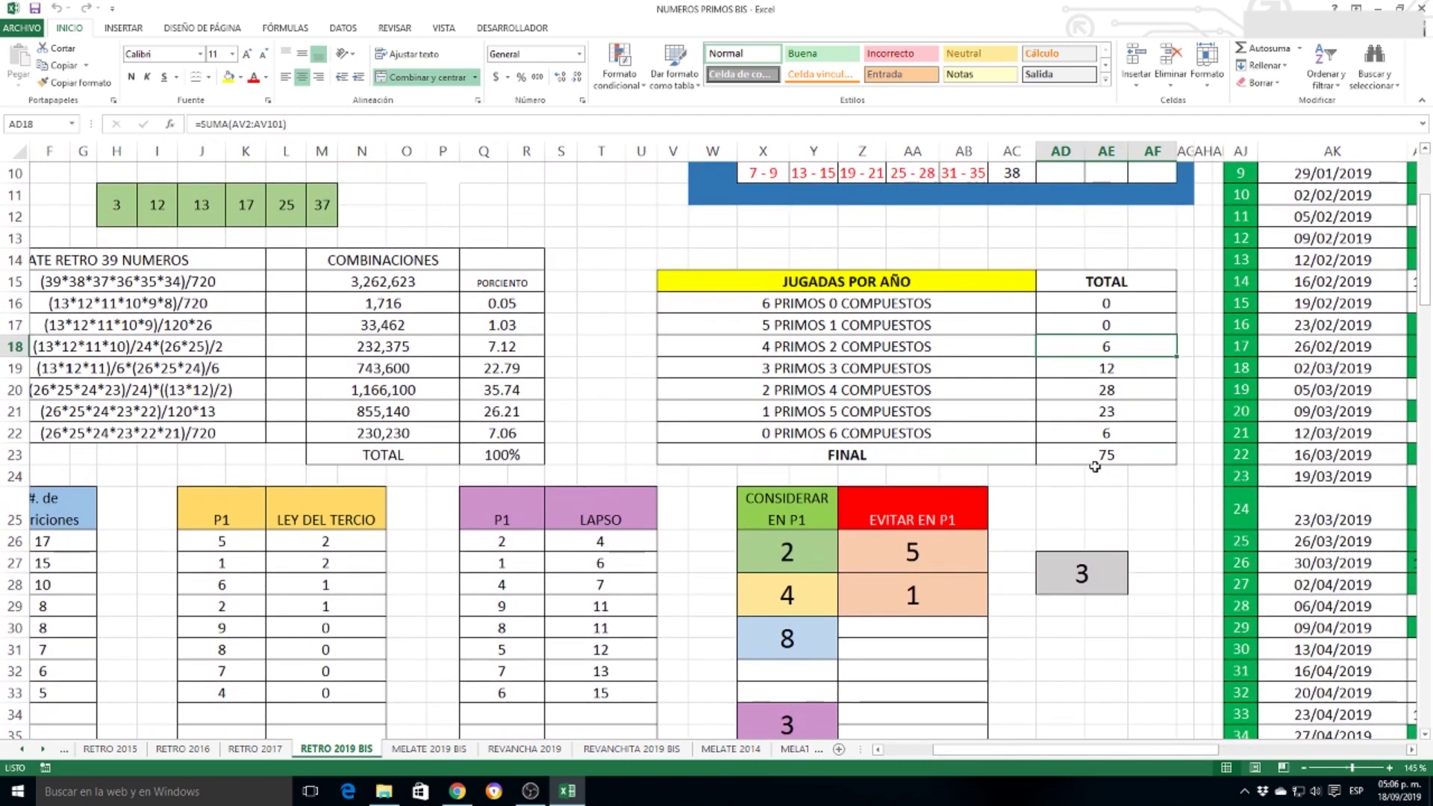
pyautogui.scroll(-1, 1095, 467)
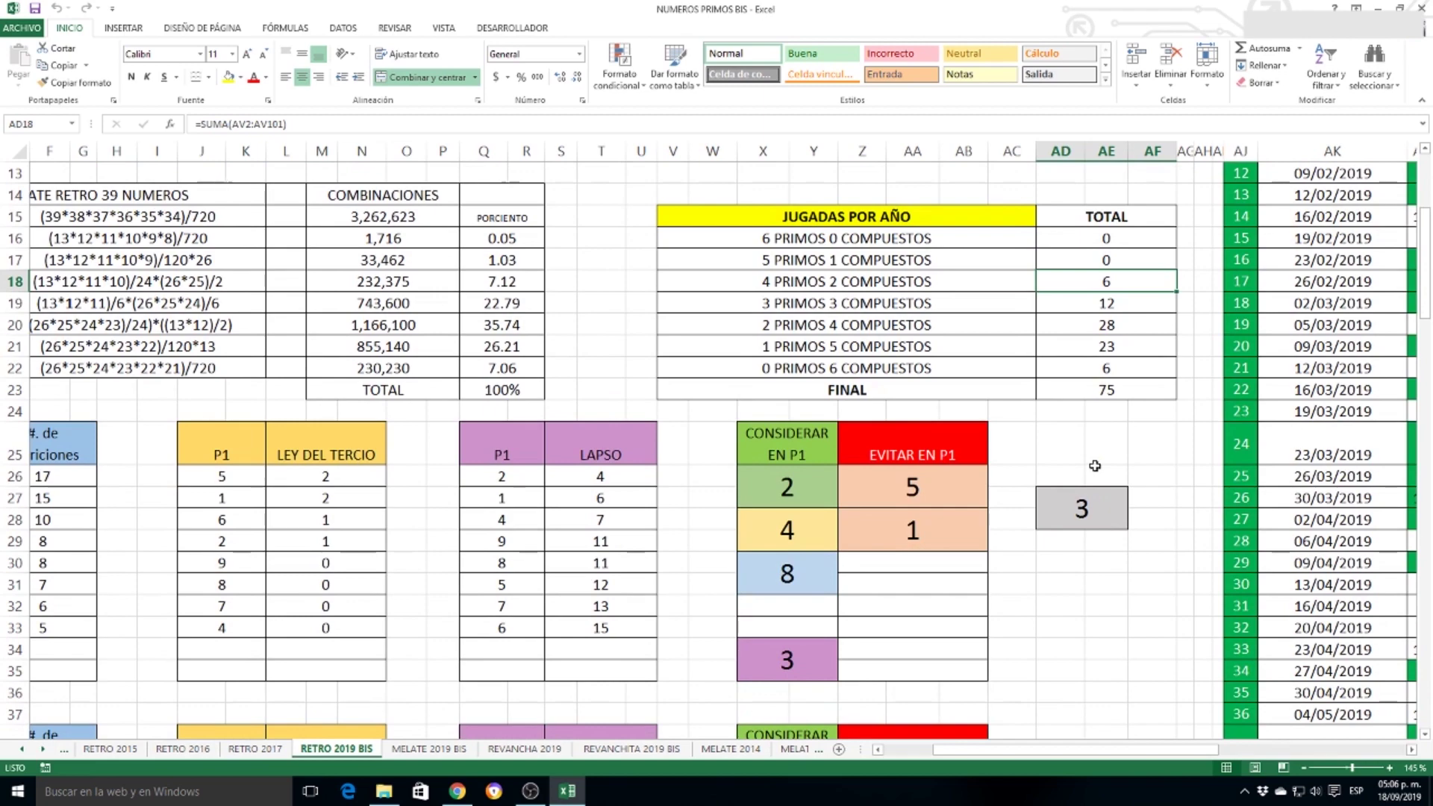
pyautogui.scroll(-1, 1094, 466)
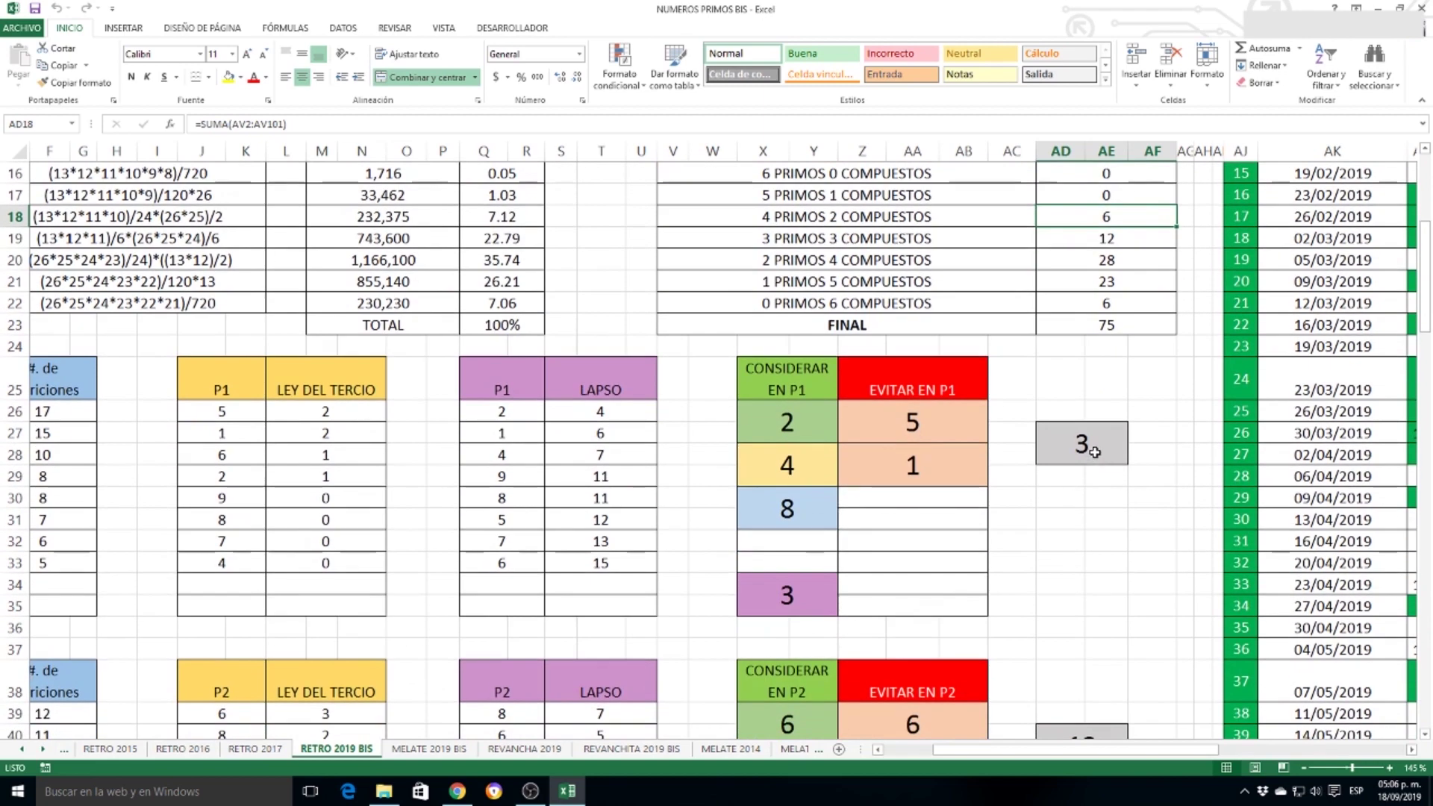
pyautogui.click(1094, 451)
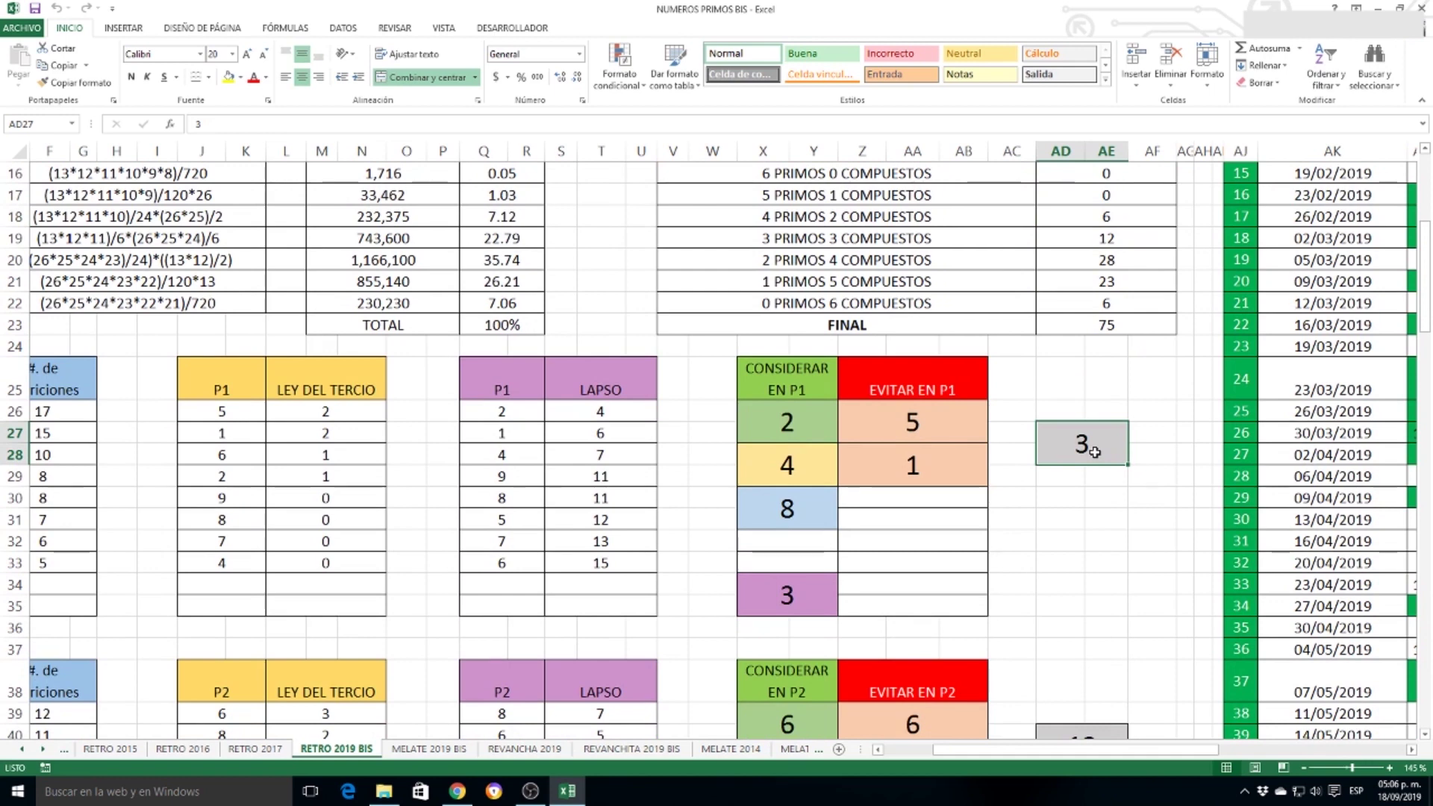
pyautogui.moveTo(1083, 750); pyautogui.dragTo(1019, 762)
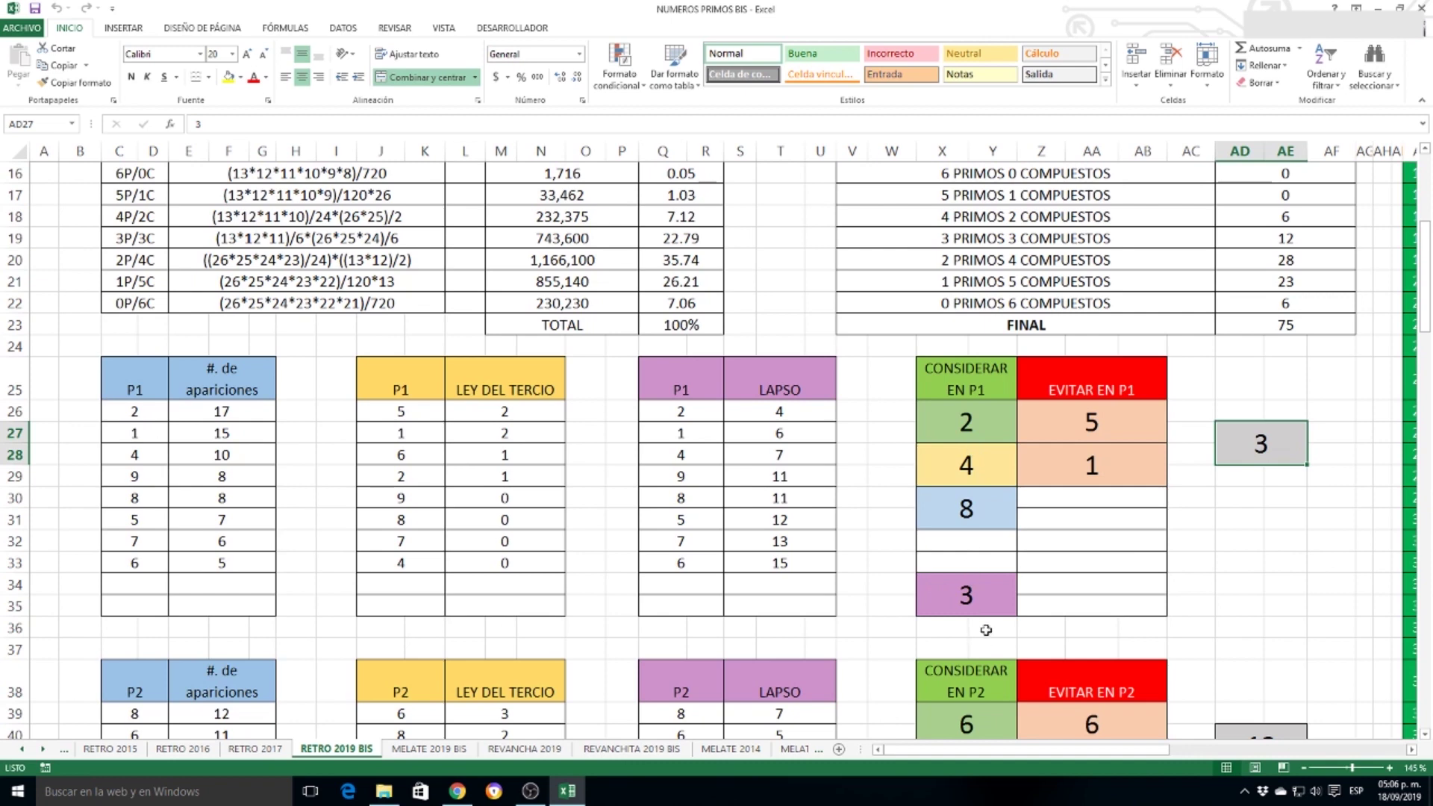
pyautogui.click(987, 600)
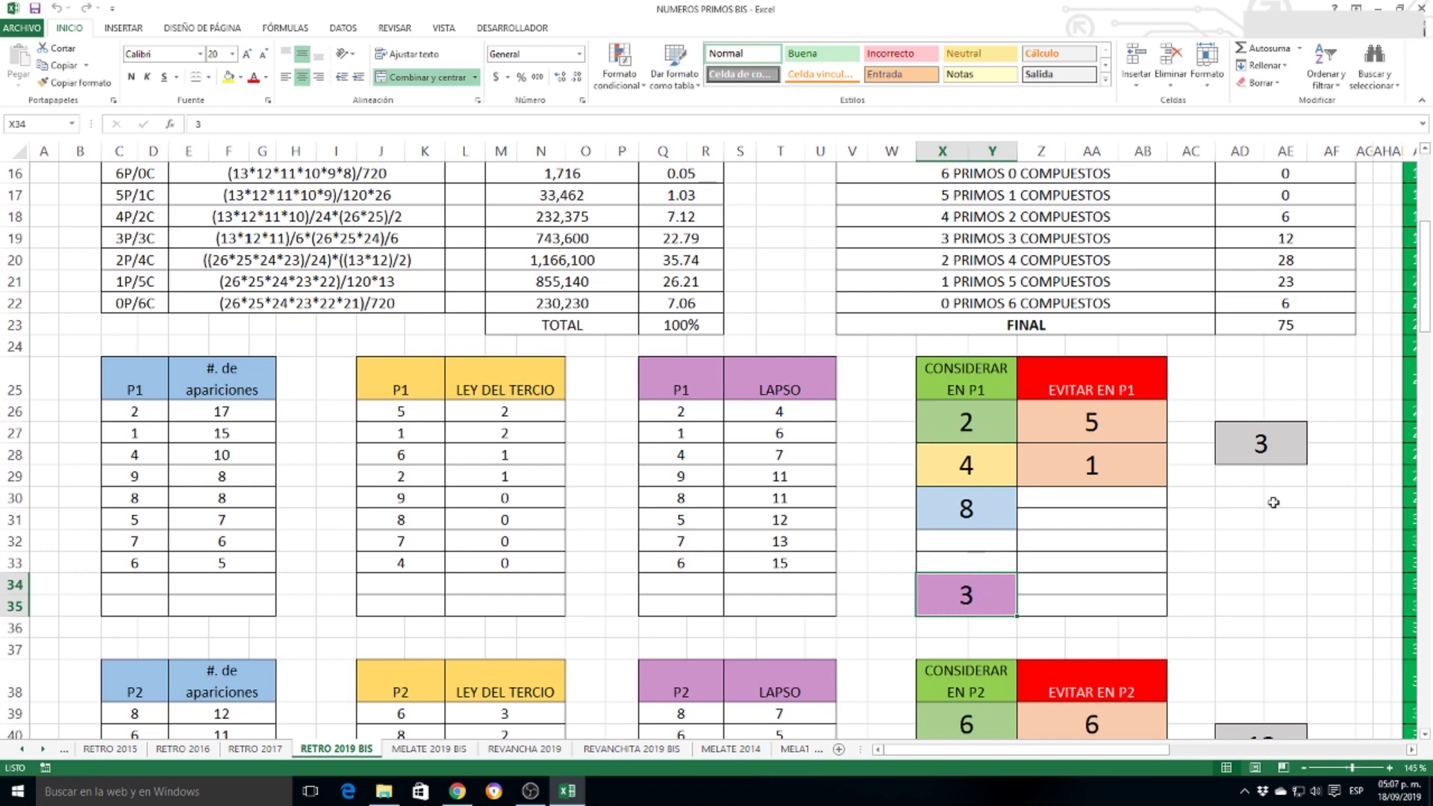
pyautogui.click(1266, 455)
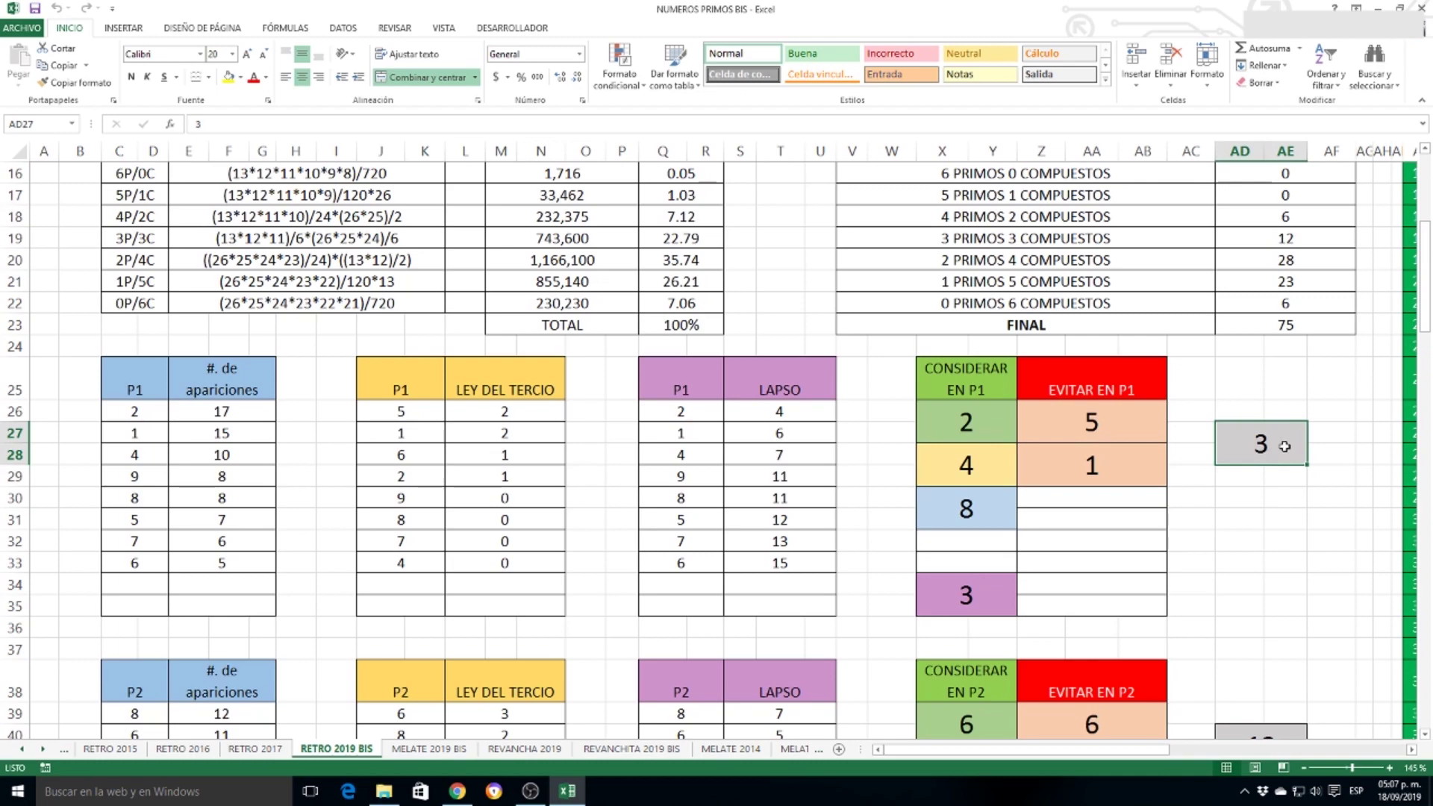
# Step: Check the drawn P2 number against the CONSIDERAR EN P2 list and its LEY DEL TERCIO and LAPSO rows
pyautogui.scroll(-5, 1313, 416)
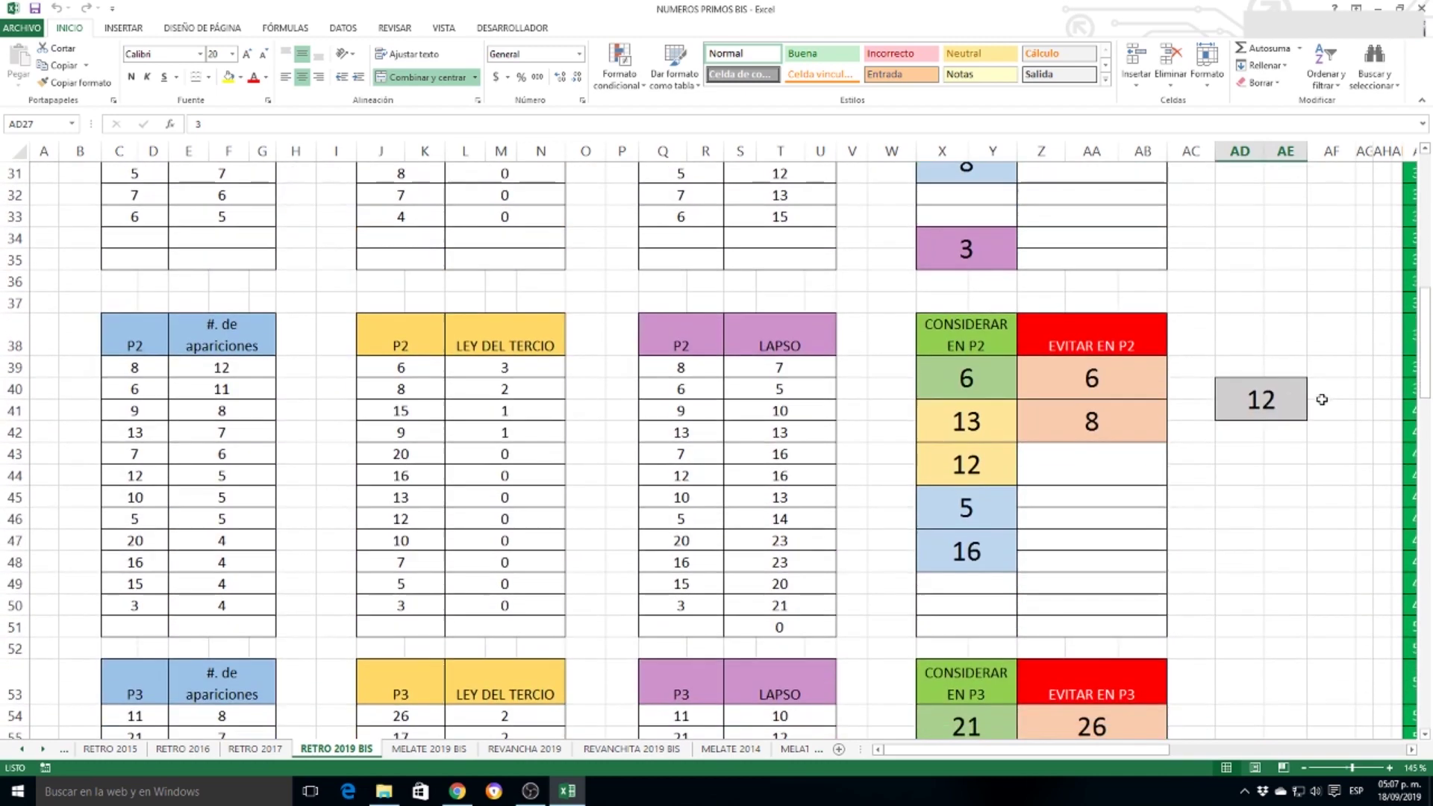
pyautogui.click(1300, 403)
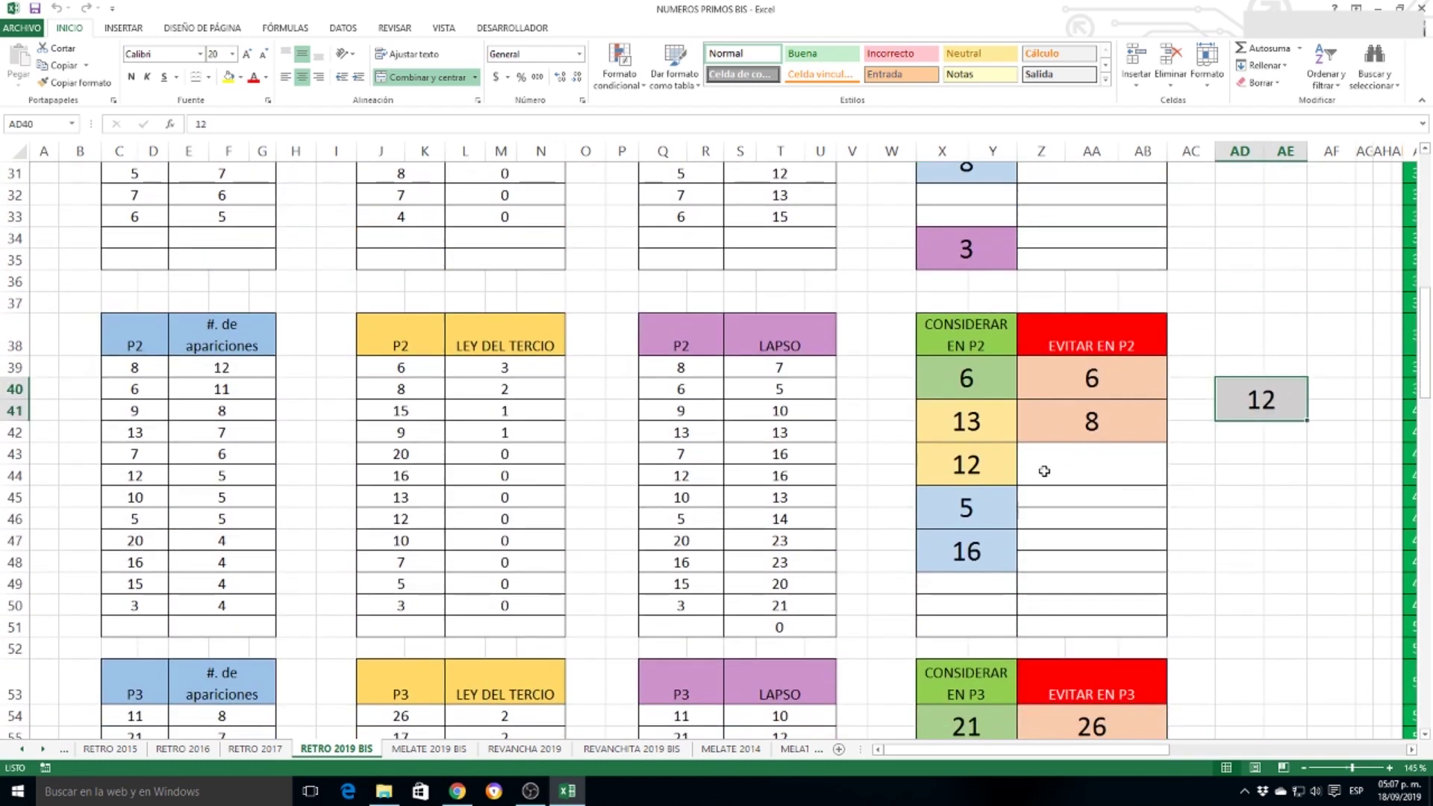
pyautogui.click(955, 468)
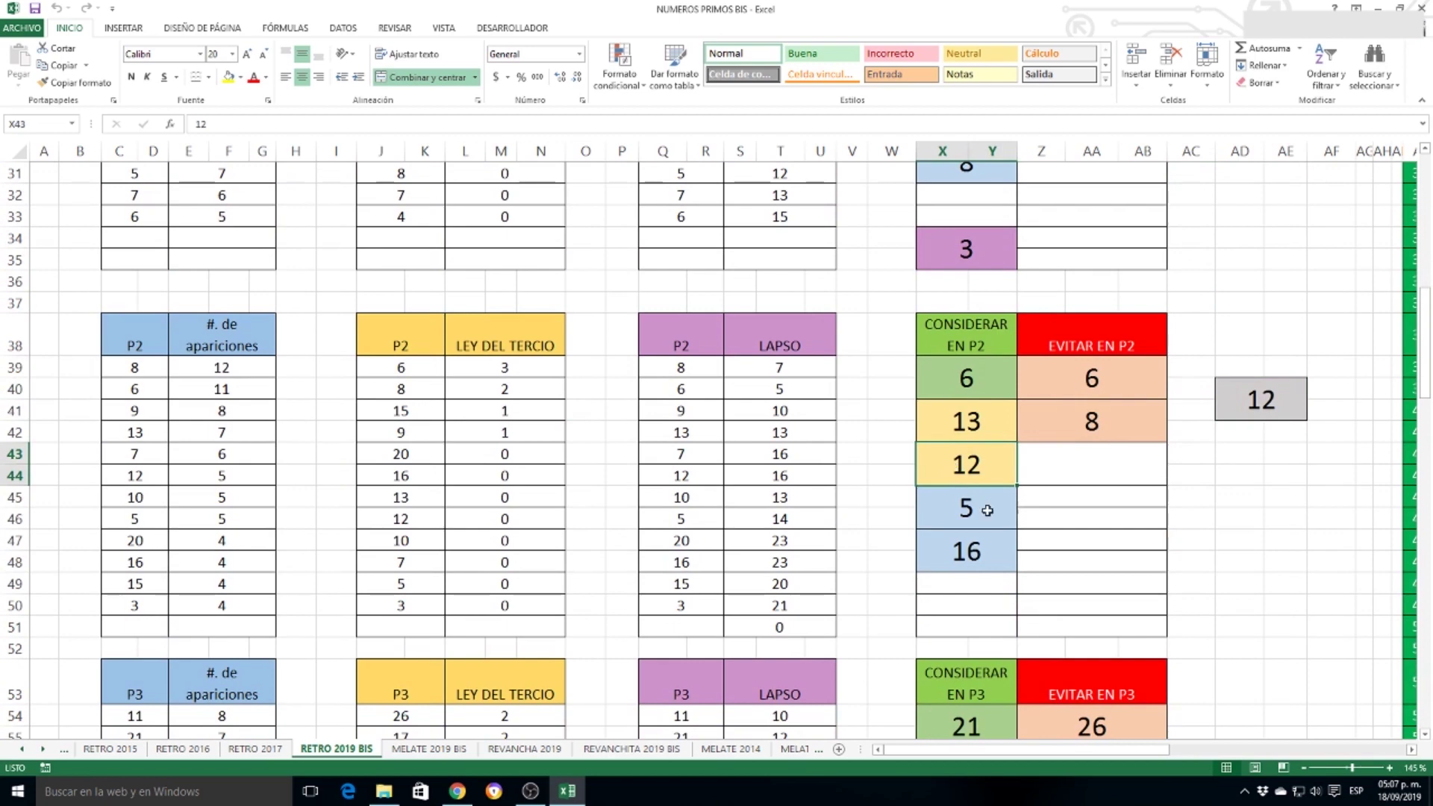
pyautogui.moveTo(424, 522); pyautogui.dragTo(467, 517)
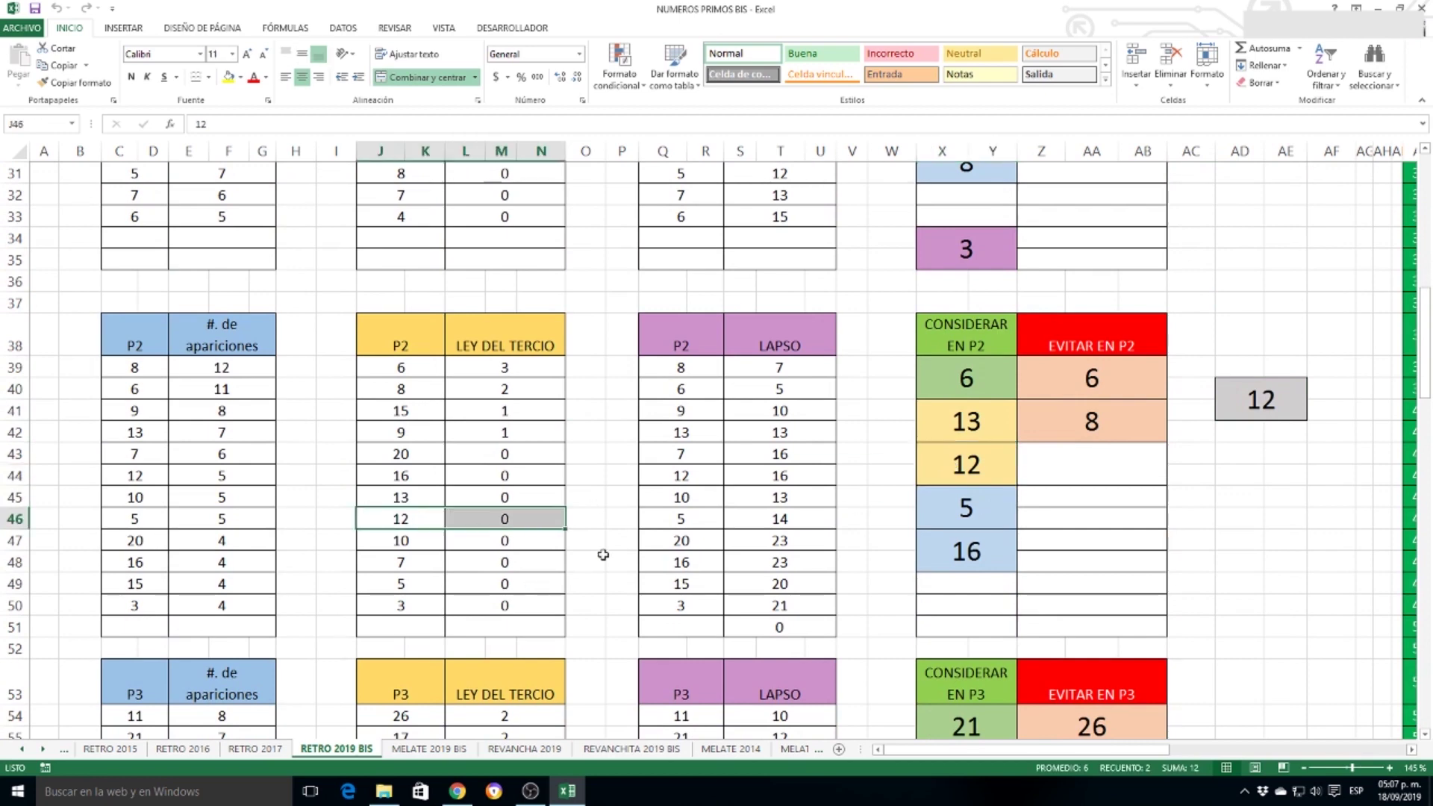
pyautogui.moveTo(697, 475); pyautogui.dragTo(776, 475)
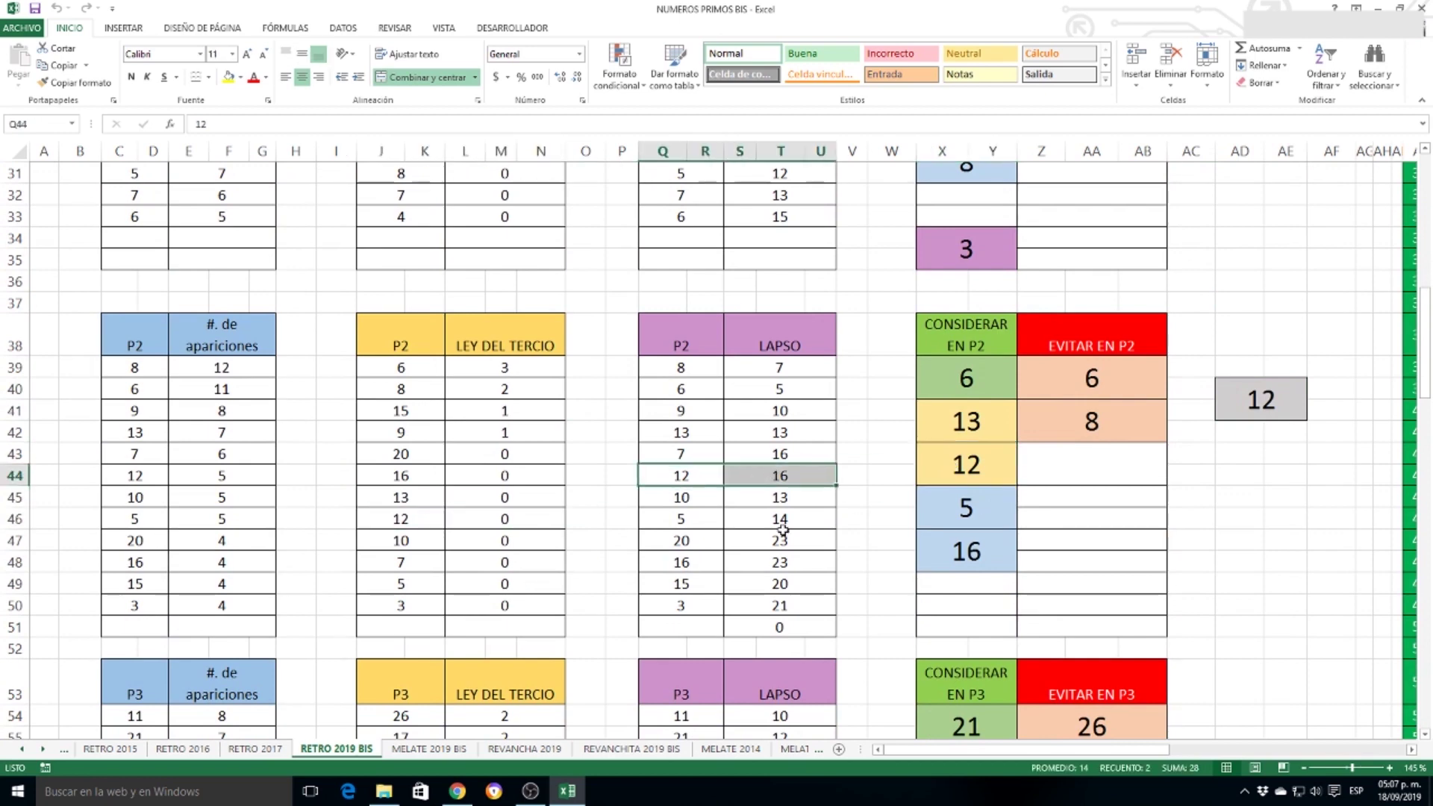
pyautogui.click(1264, 397)
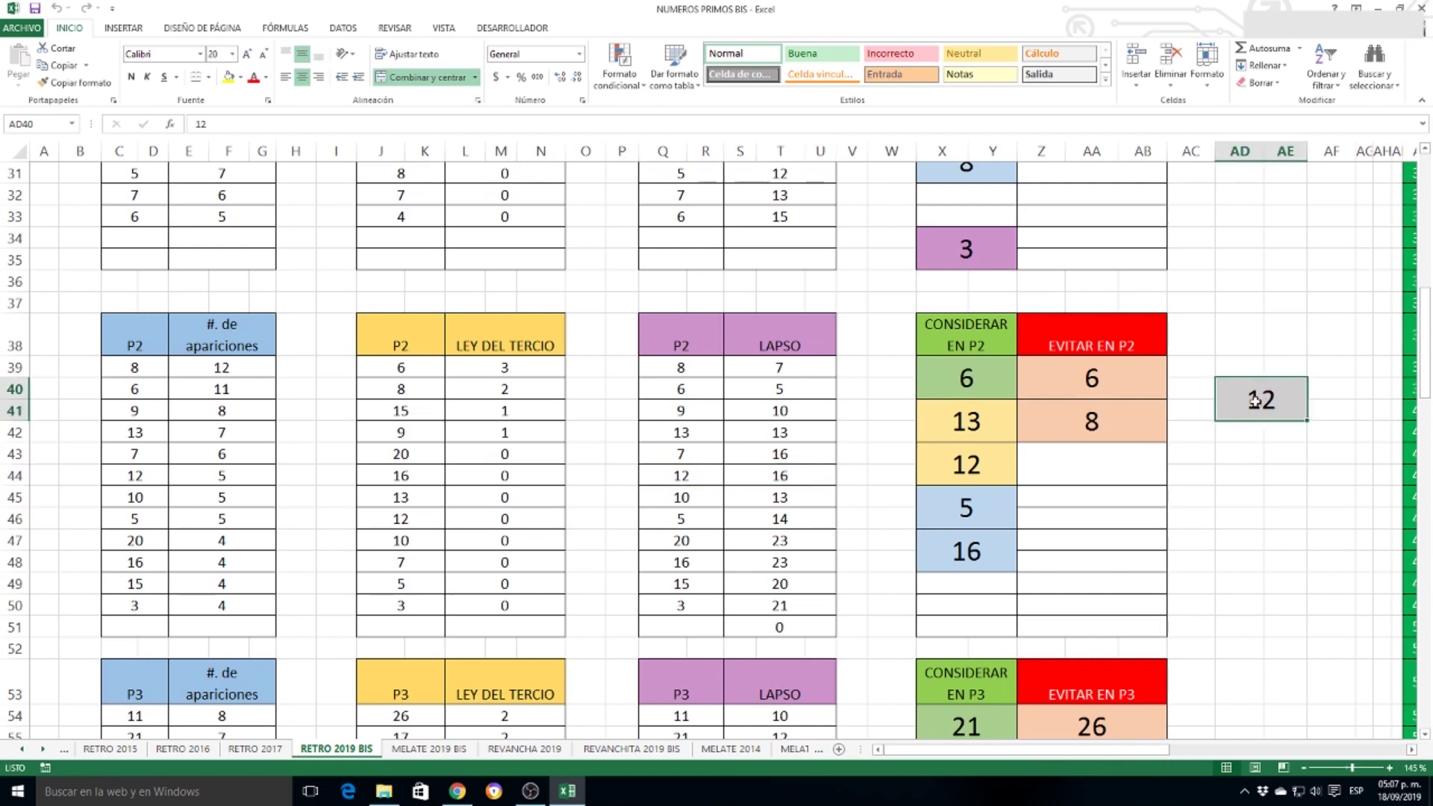
# Step: Check the drawn P3 number against the CONSIDERAR EN P3 list and its LEY DEL TERCIO and LAPSO rows
pyautogui.scroll(-1, 1258, 383)
pyautogui.scroll(-4, 1258, 383)
pyautogui.scroll(-2, 1258, 383)
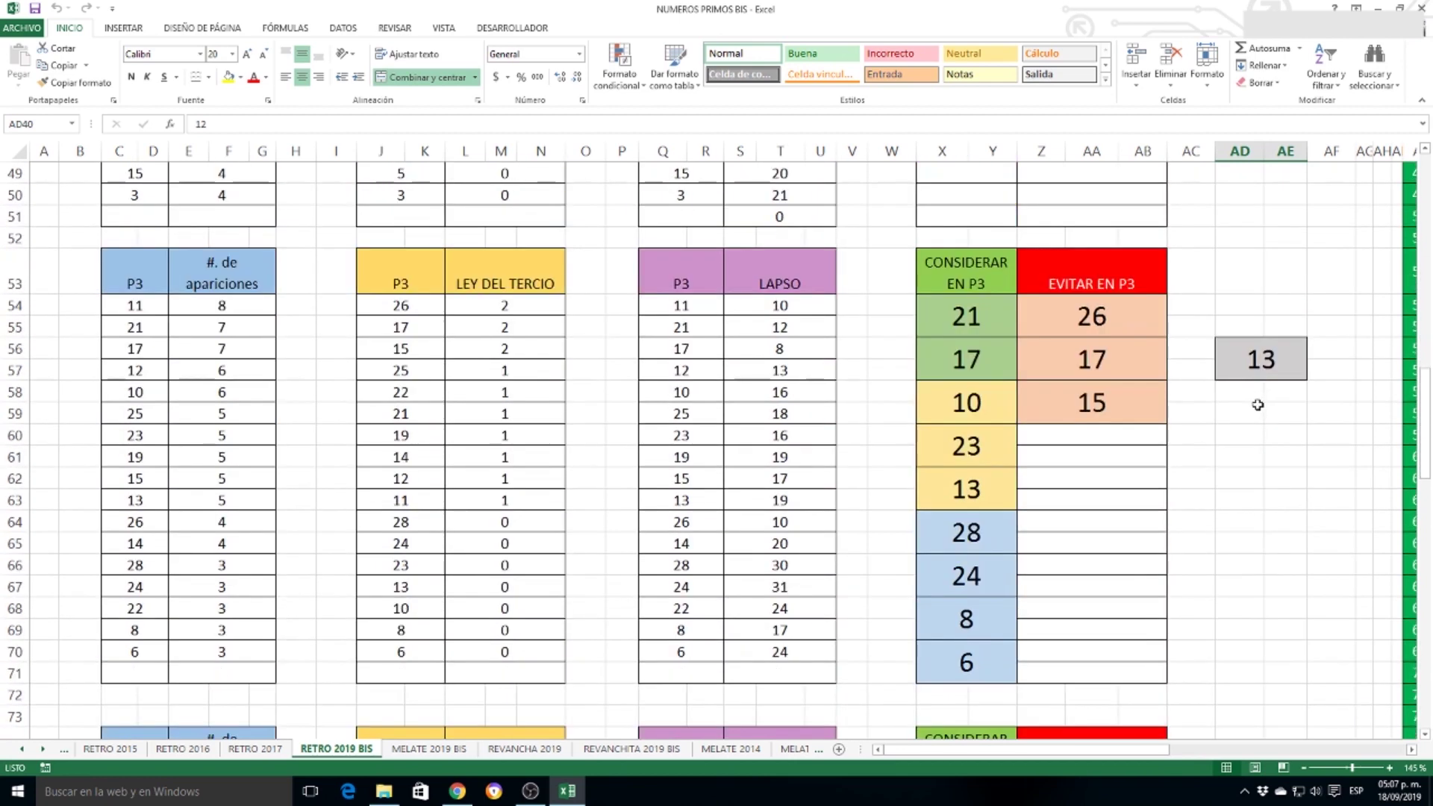
pyautogui.click(1261, 371)
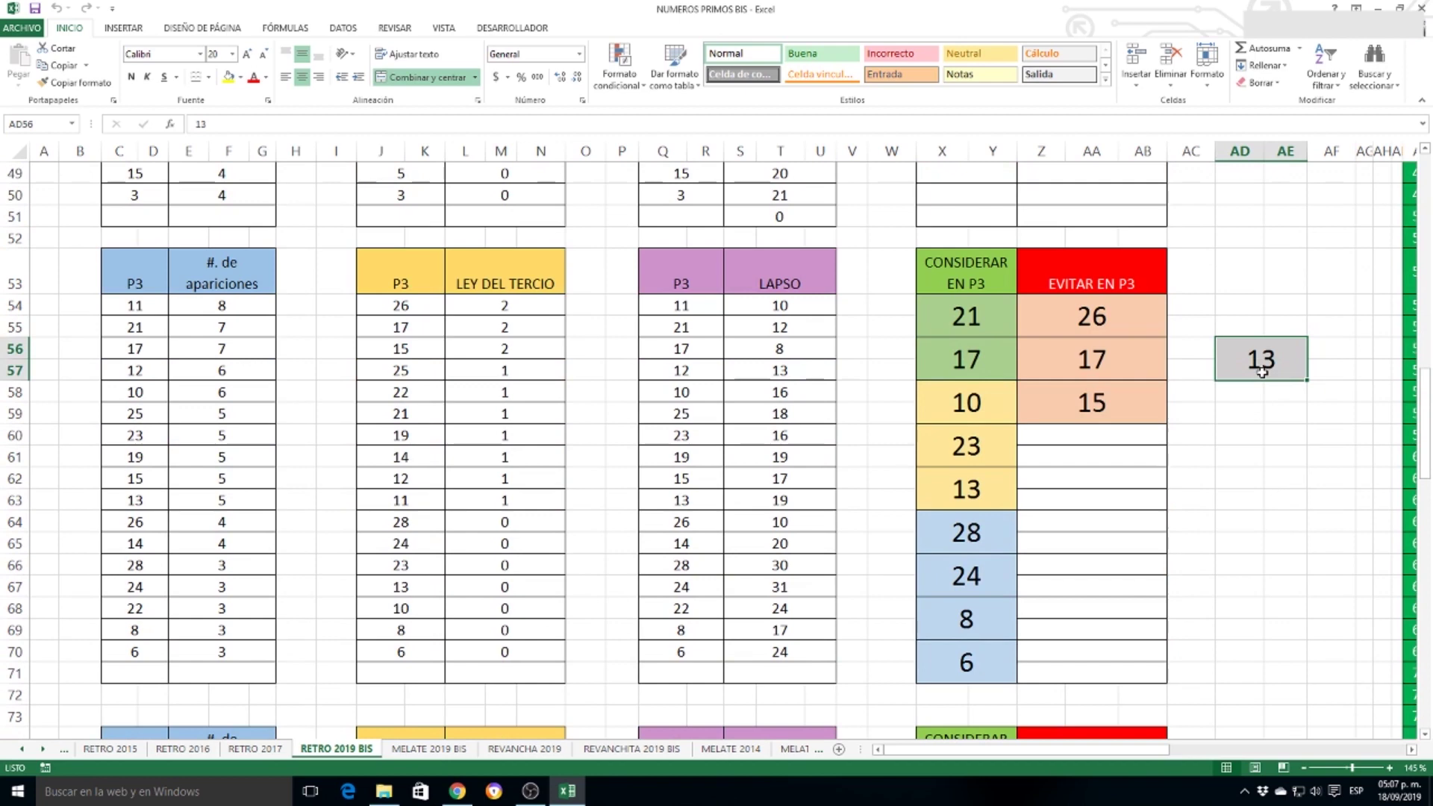
pyautogui.click(976, 502)
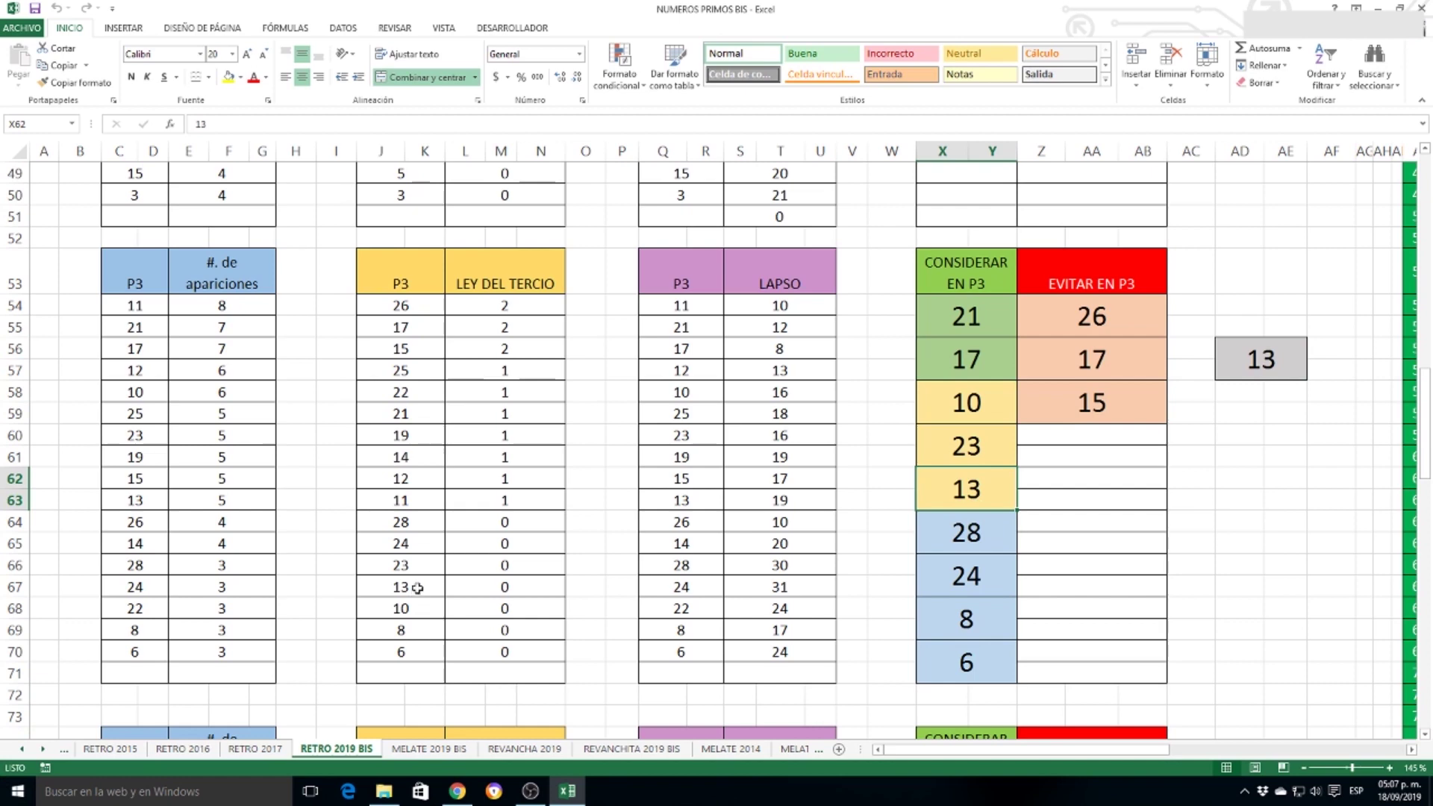
pyautogui.moveTo(417, 588); pyautogui.dragTo(518, 586)
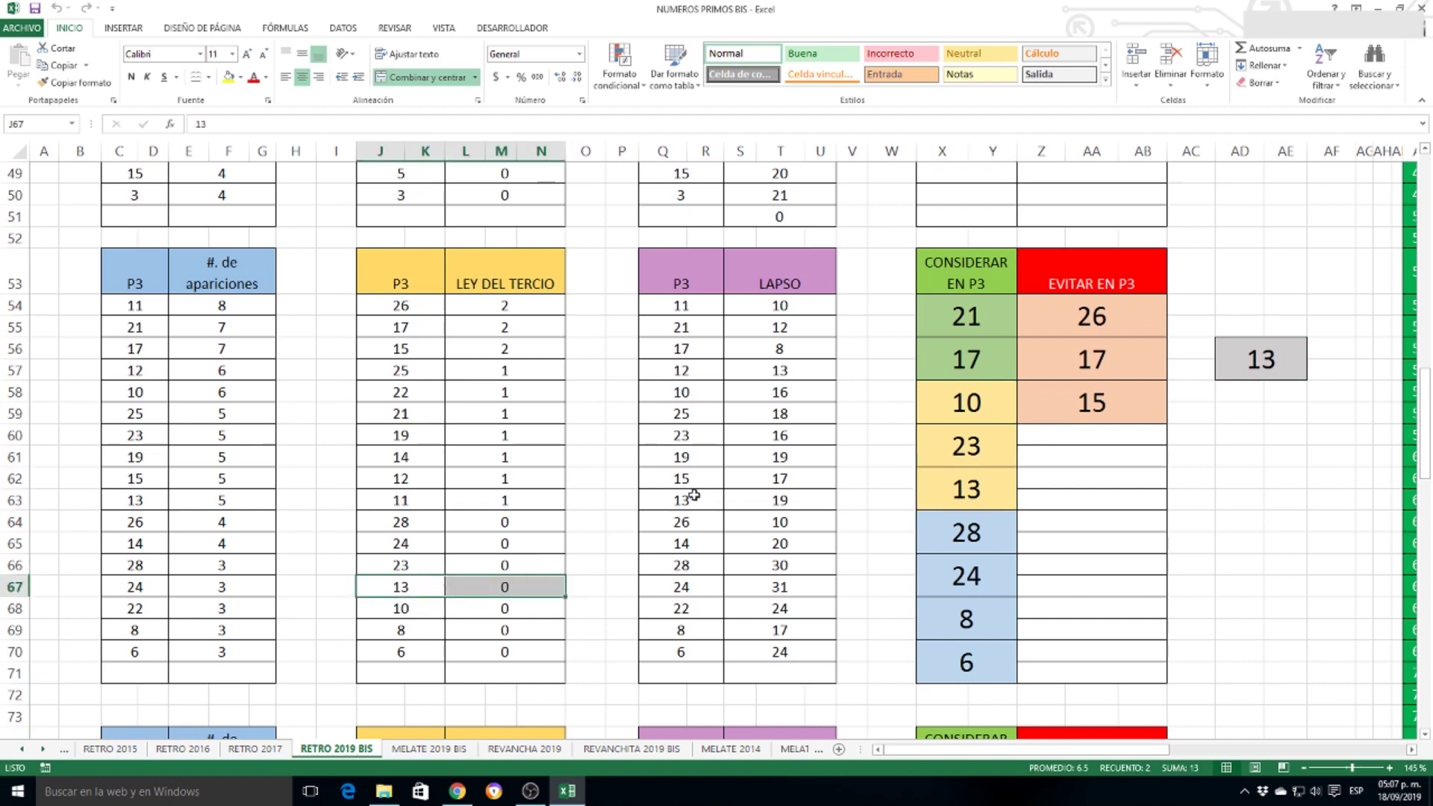
pyautogui.moveTo(694, 495); pyautogui.dragTo(776, 499)
pyautogui.click(988, 488)
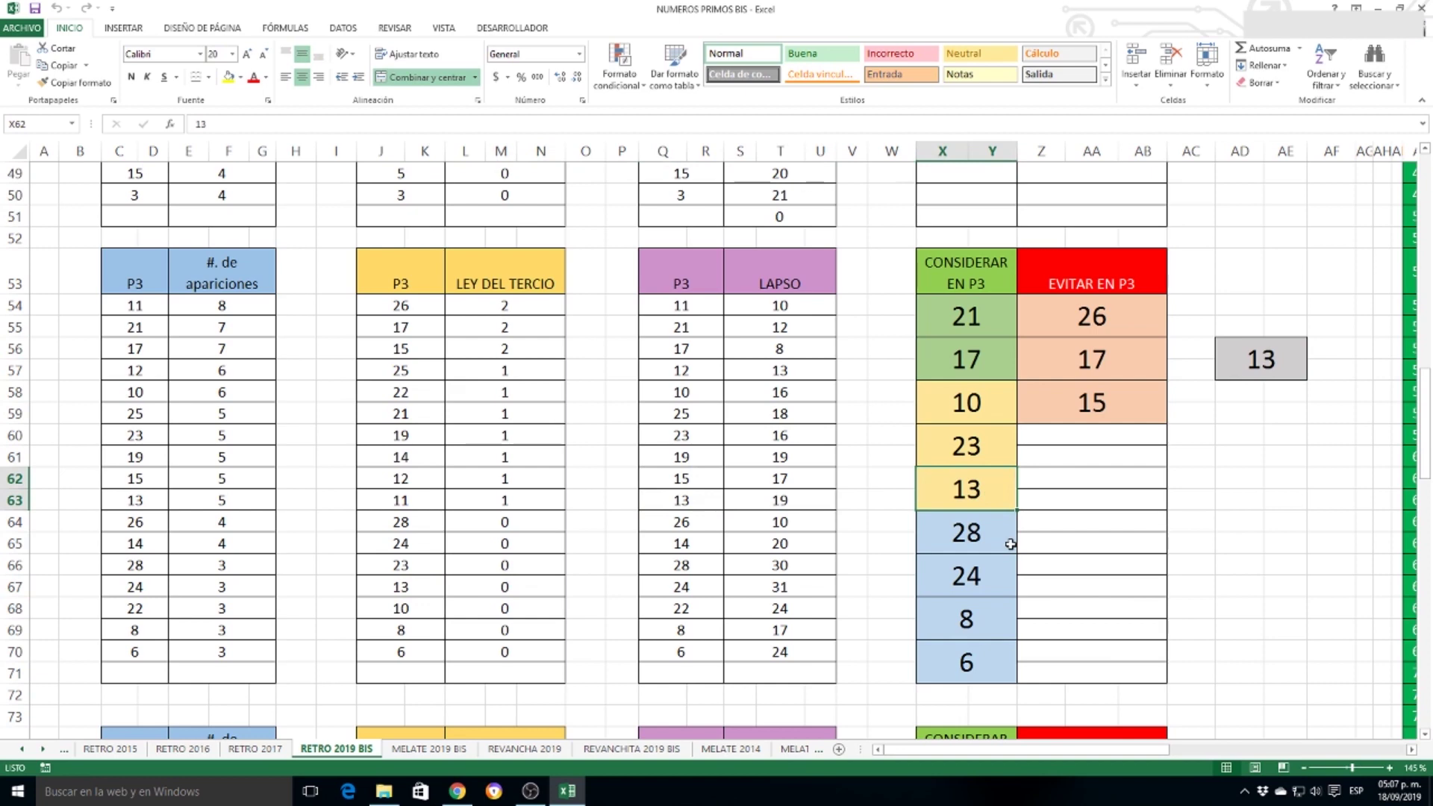
pyautogui.click(1259, 363)
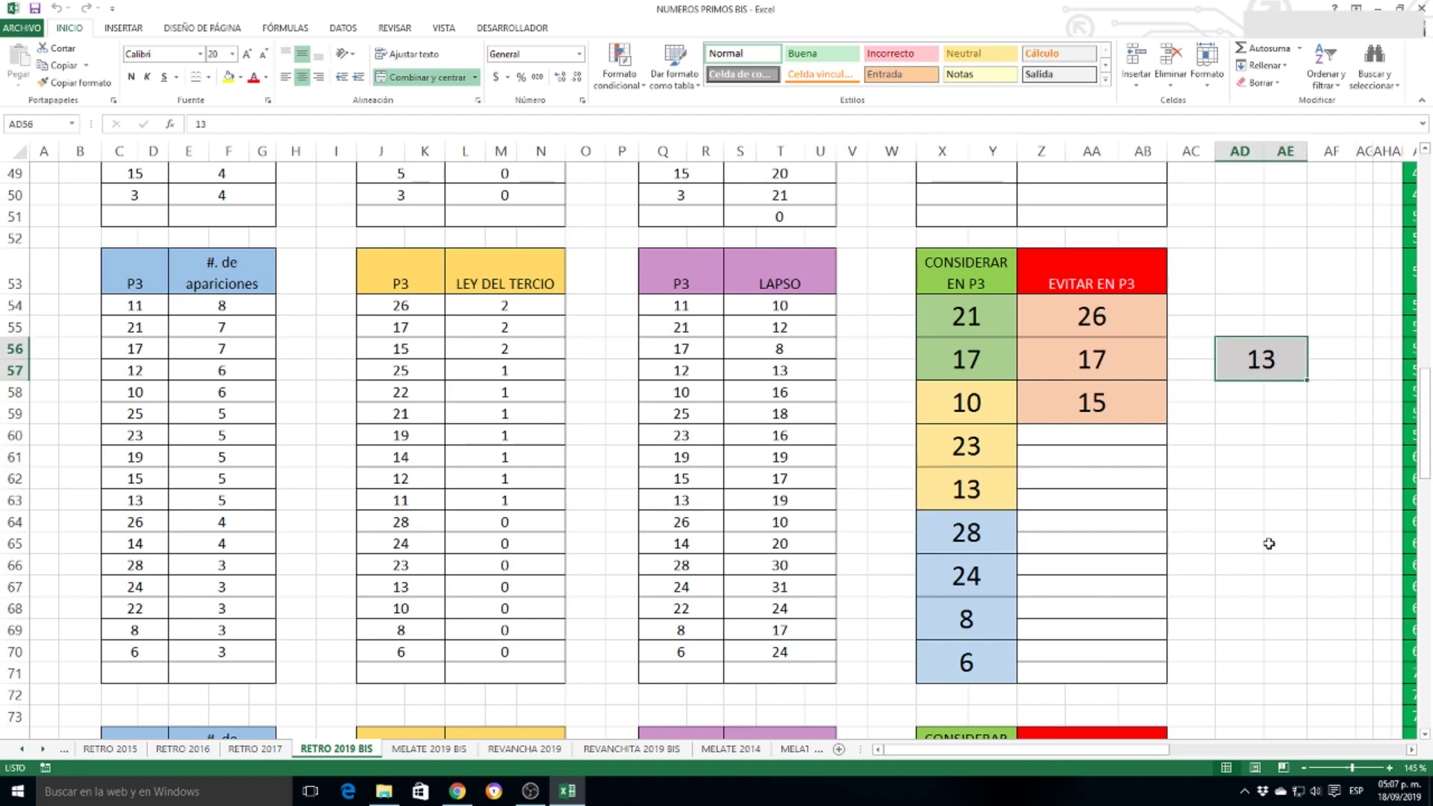
# Step: Examine the drawn P4 number beside the P4 tables and the CONSIDERAR and EVITAR lists
pyautogui.scroll(-4, 1269, 543)
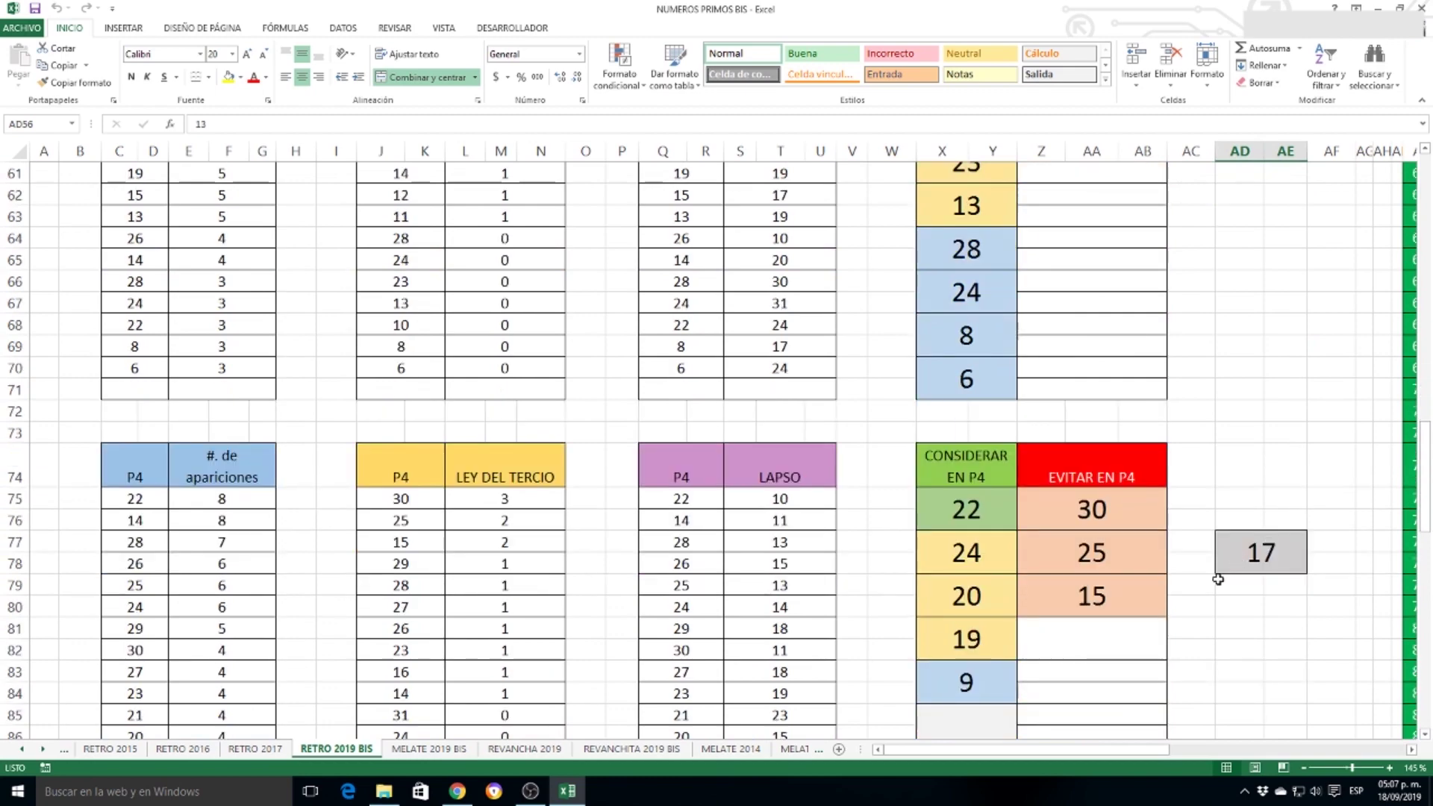
pyautogui.scroll(-1, 1225, 567)
pyautogui.click(1254, 486)
pyautogui.scroll(-2, 1023, 544)
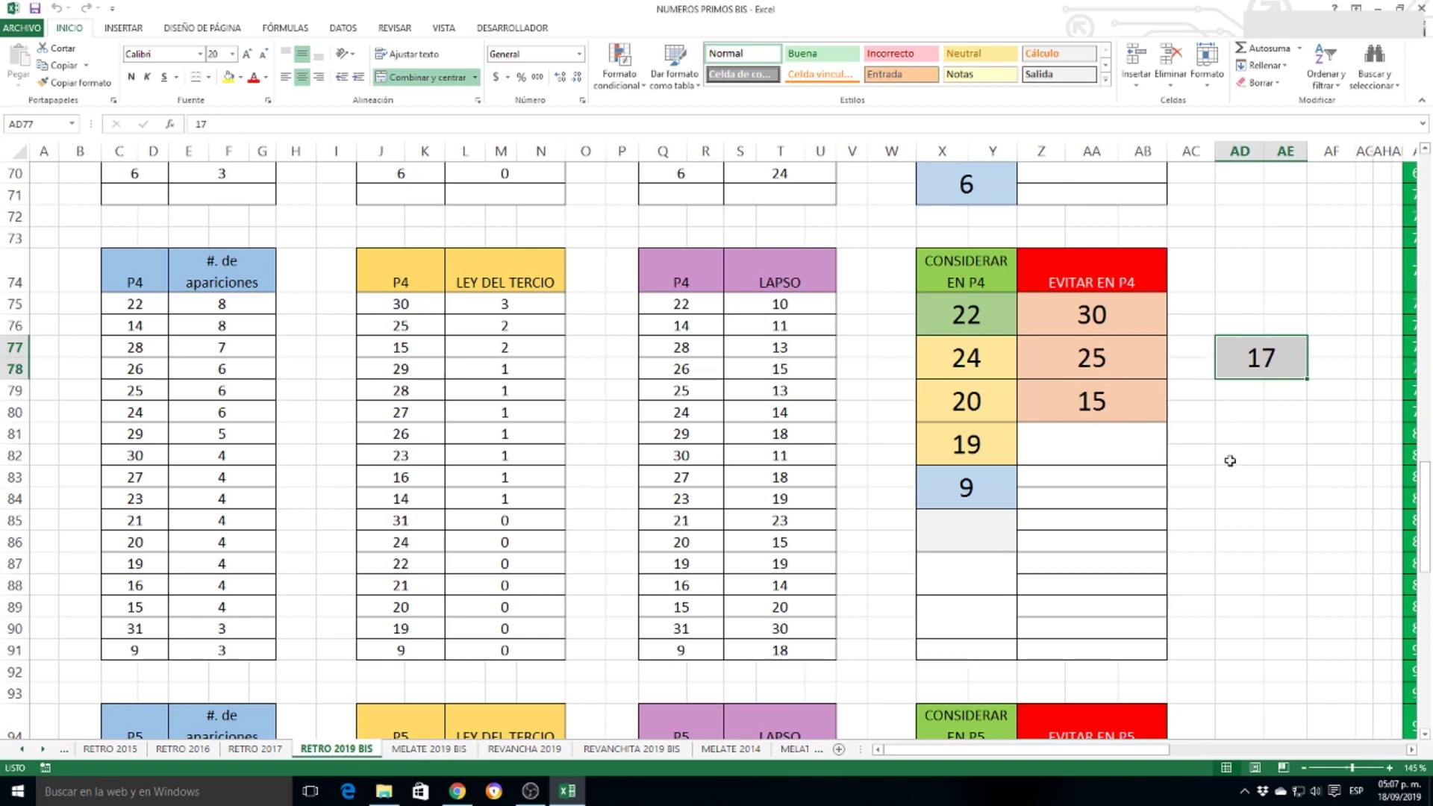
# Step: Look up 17 in the CONSIDERAR and EVITAR lists for P3 and compare them with the P4 lists
pyautogui.scroll(6, 1222, 468)
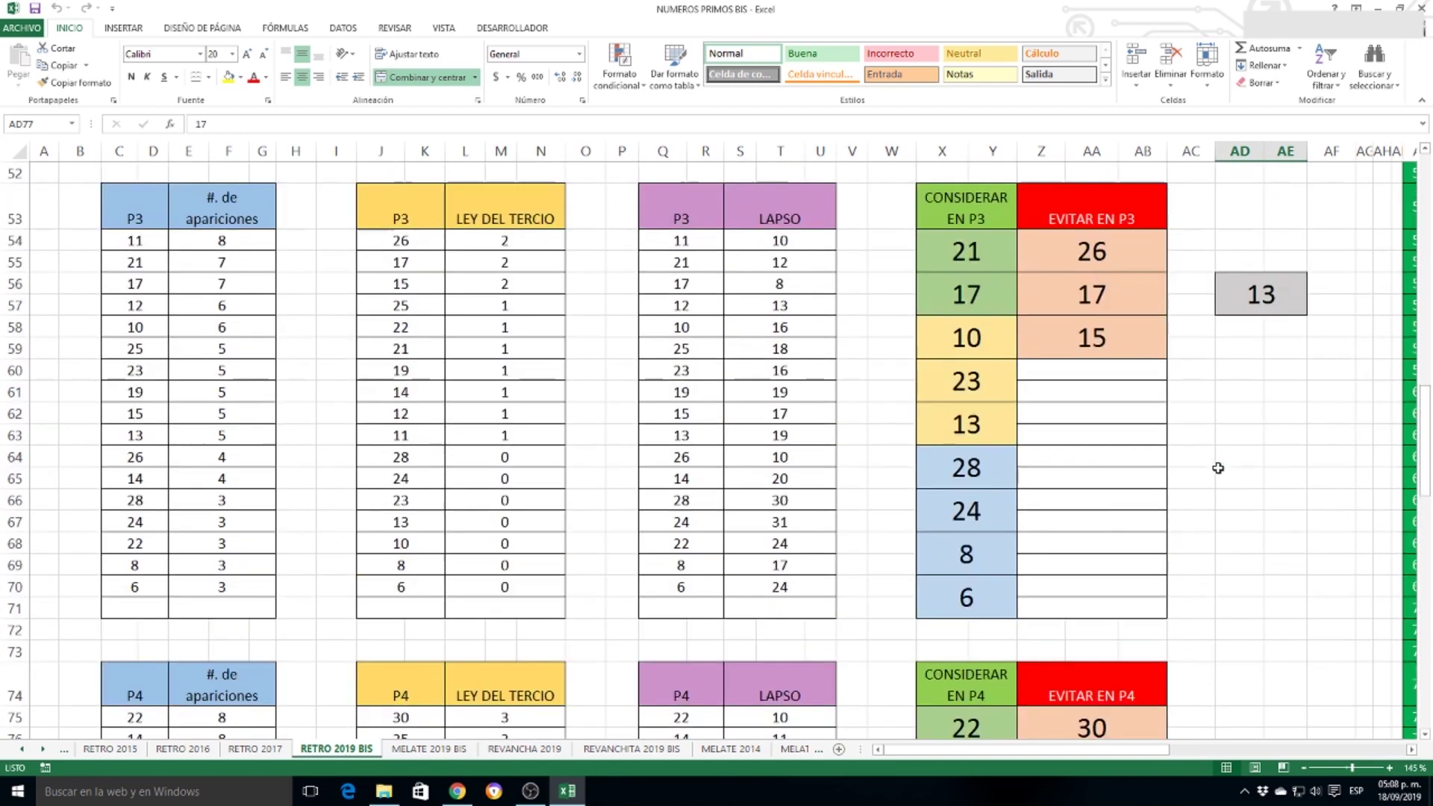
pyautogui.click(979, 303)
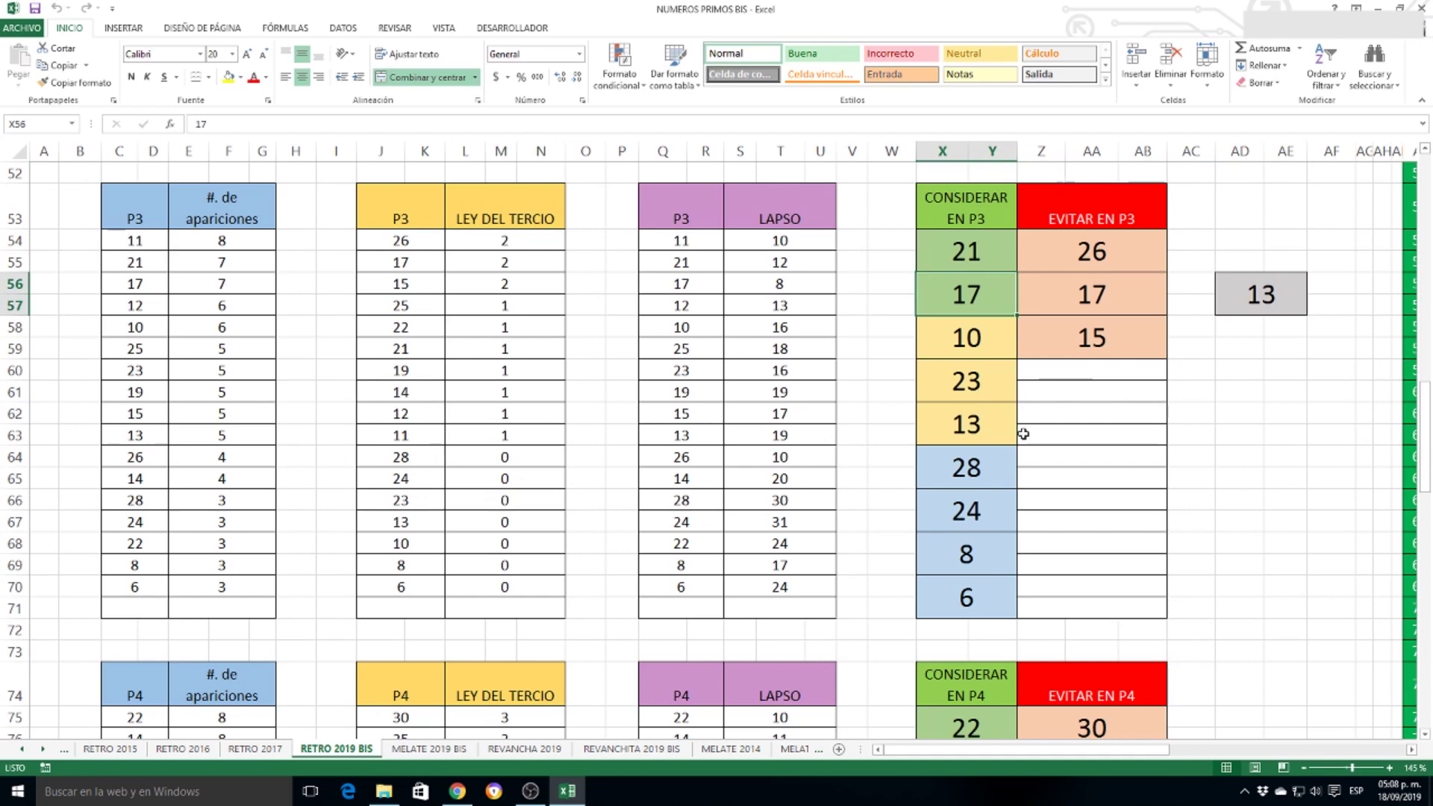
pyautogui.click(1055, 294)
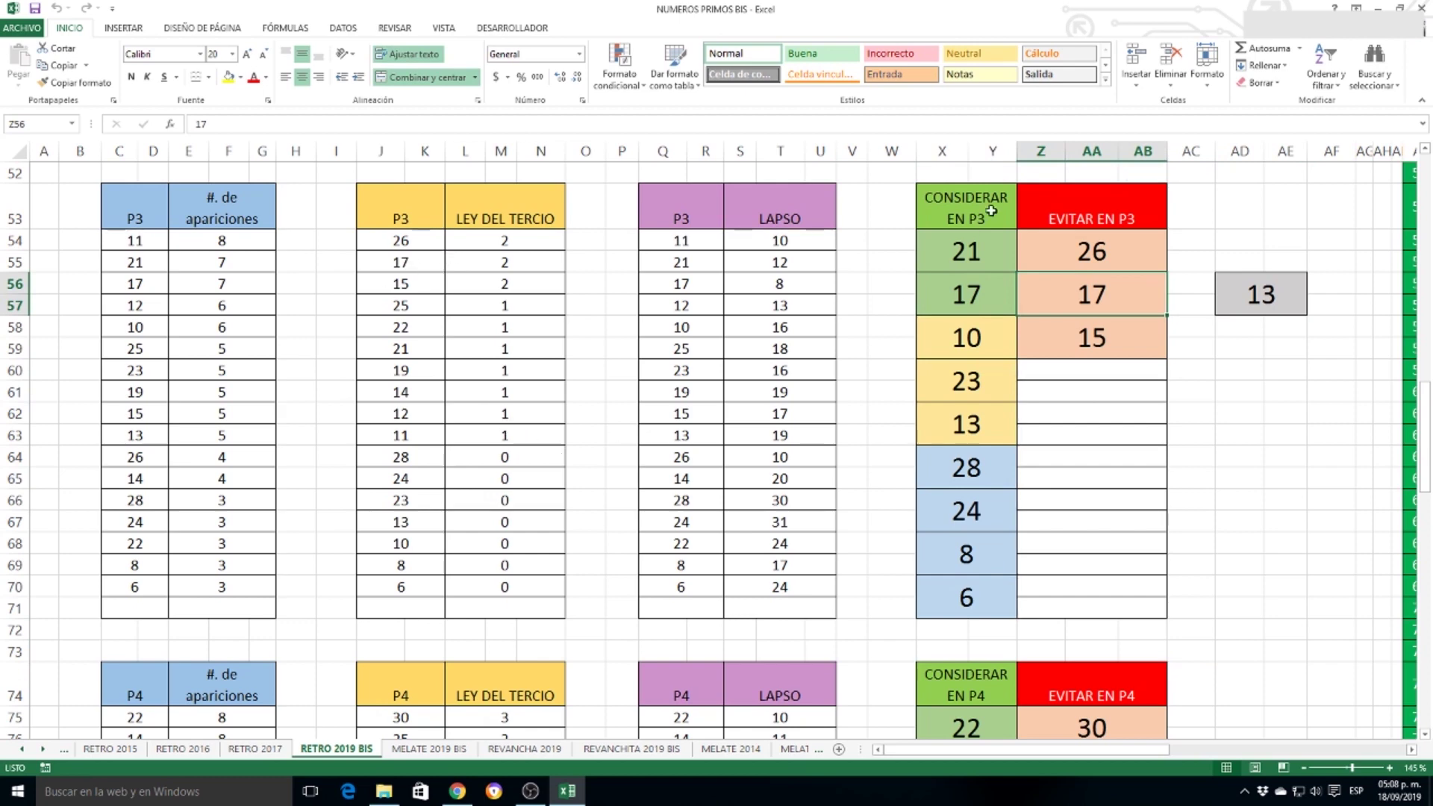
pyautogui.click(981, 295)
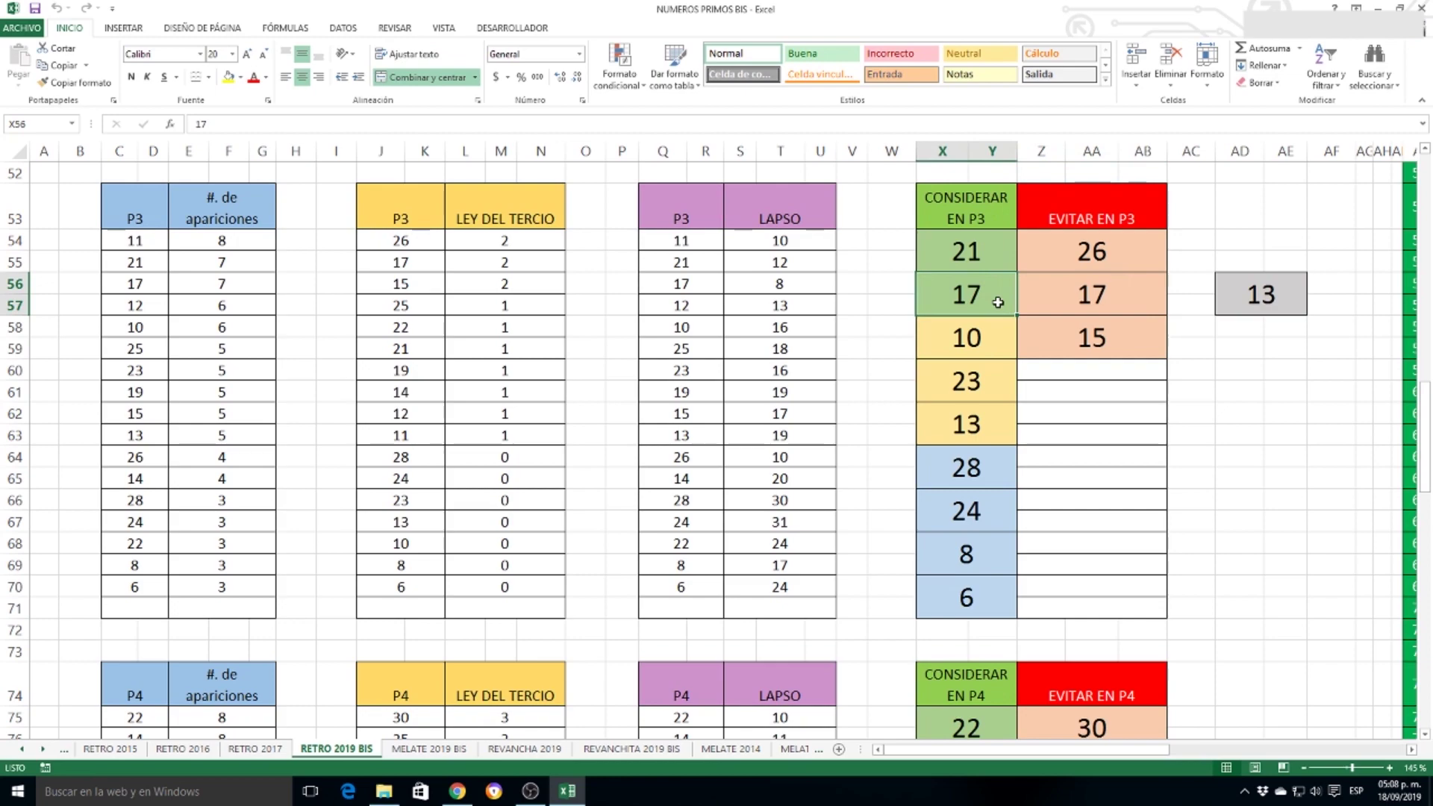
pyautogui.scroll(-2, 1075, 622)
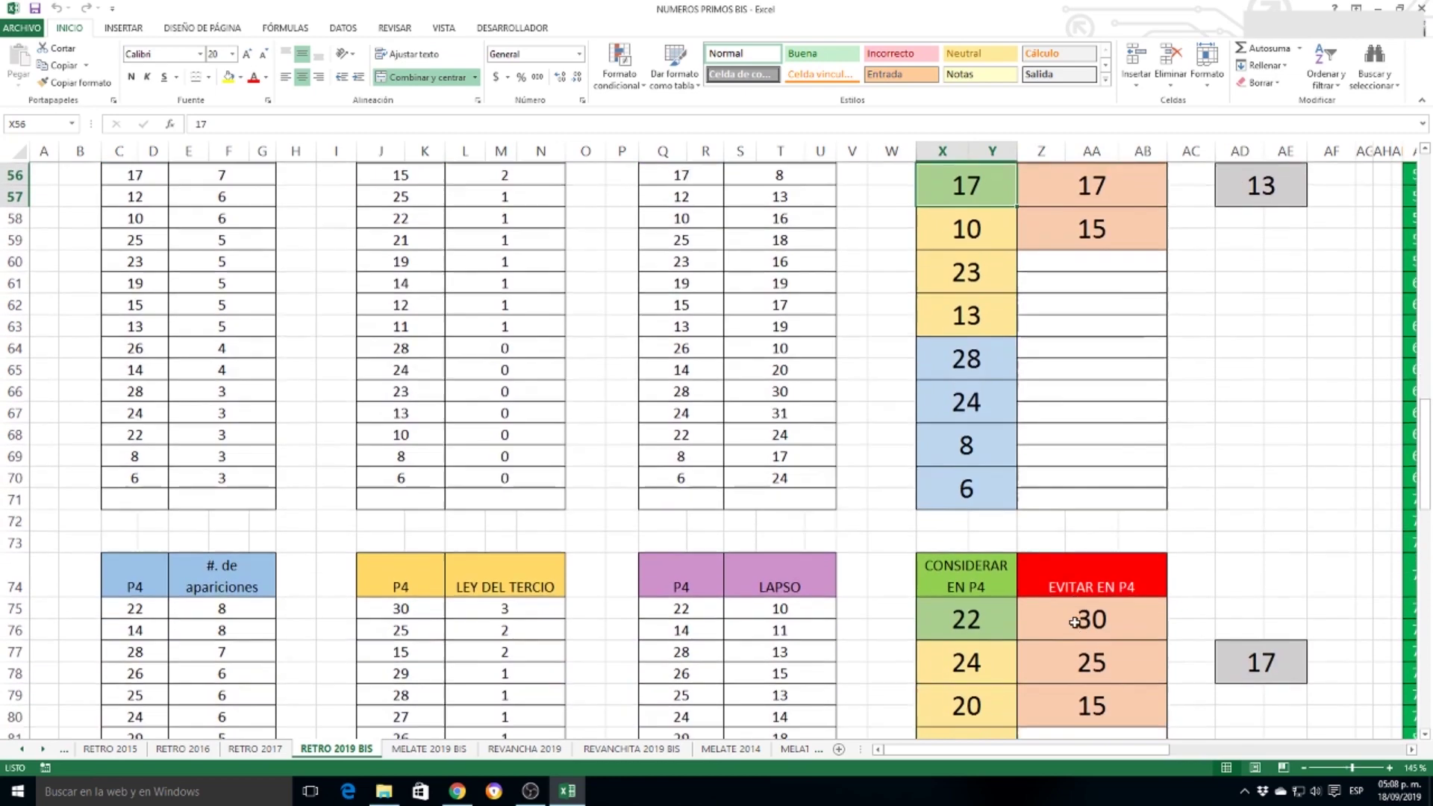
pyautogui.scroll(-3, 1074, 622)
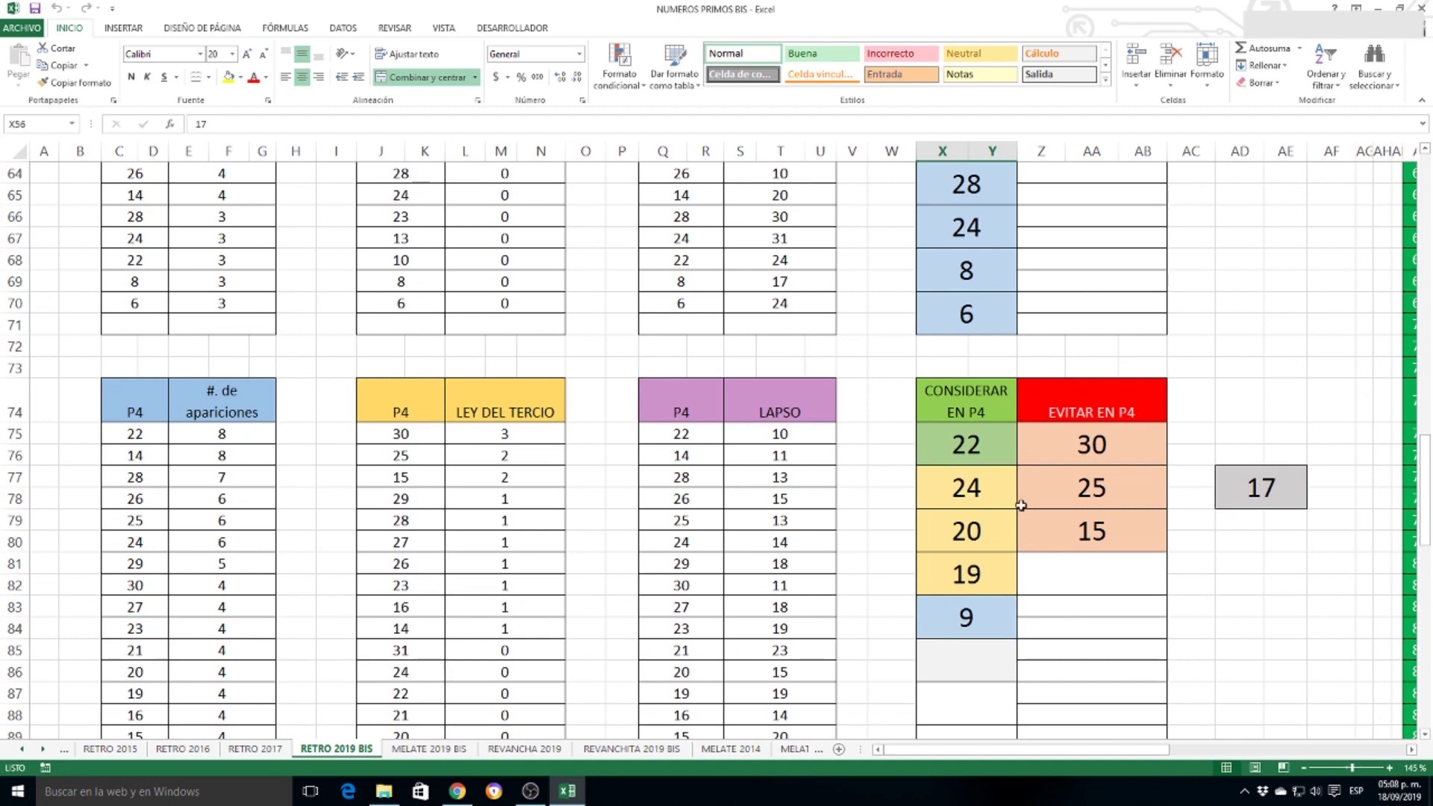
# Step: Check the drawn P5 number against the CONSIDERAR EN P5 list and its LEY DEL TERCIO and LAPSO rows
pyautogui.scroll(5, 1021, 503)
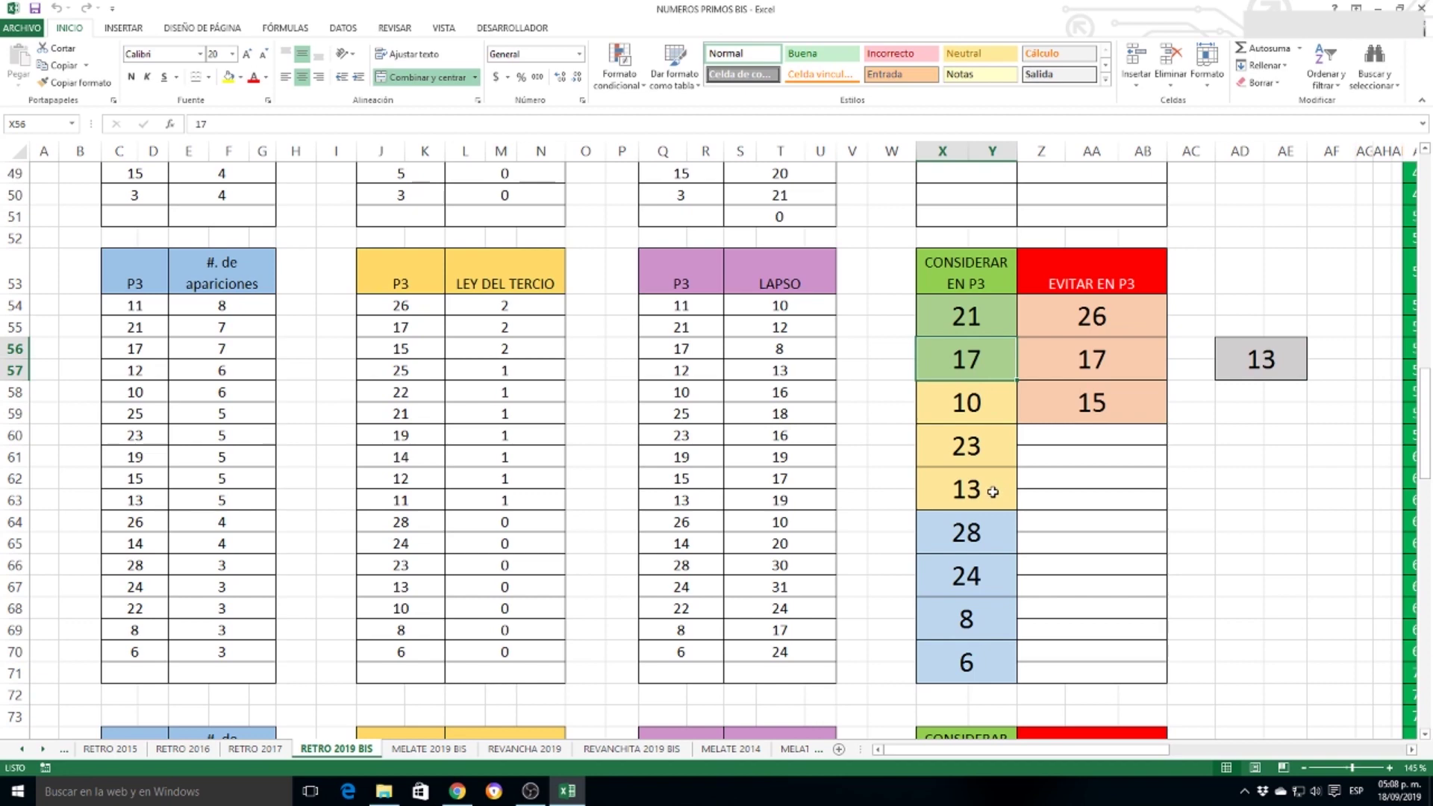
pyautogui.scroll(-7, 1025, 489)
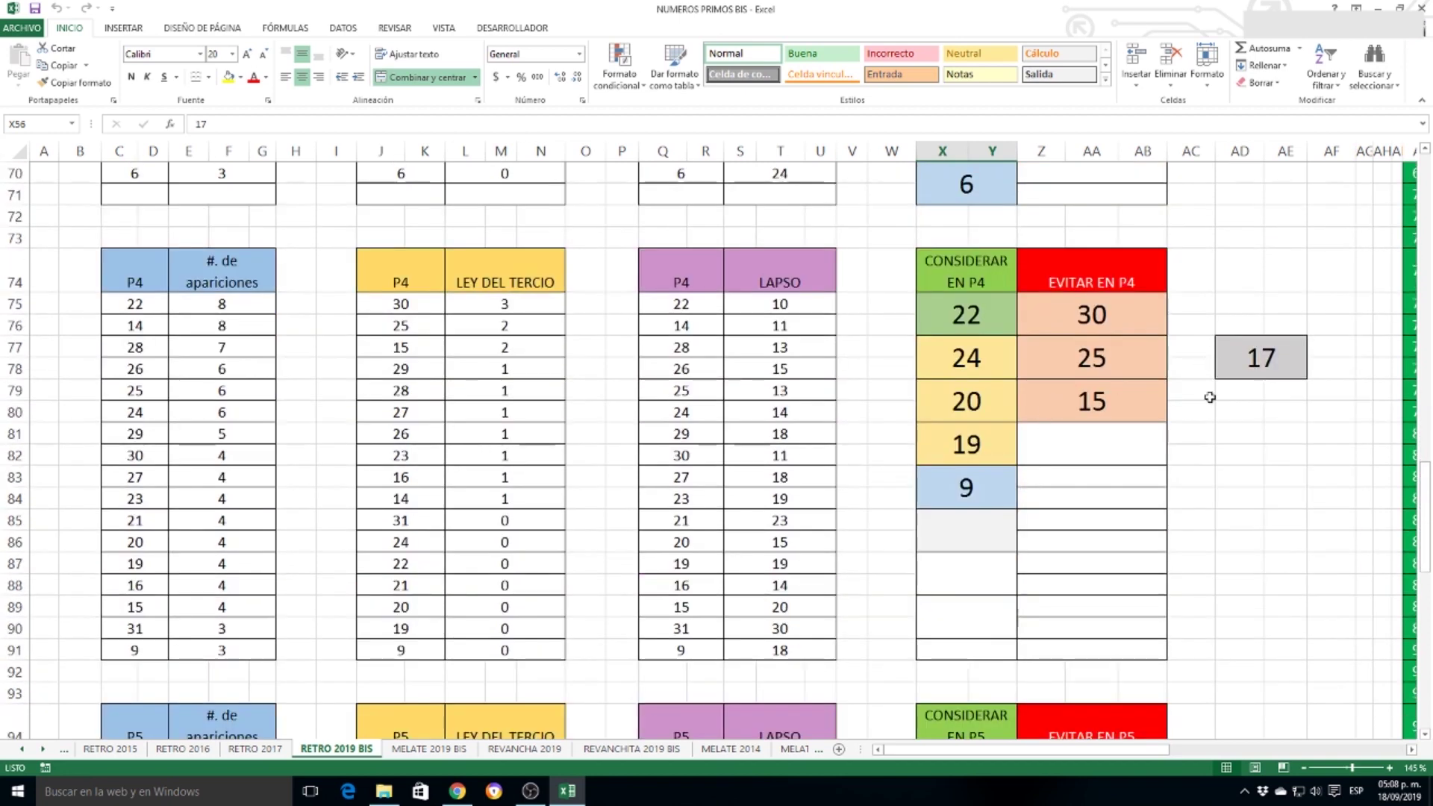
pyautogui.scroll(-2, 1210, 398)
pyautogui.scroll(-3, 1210, 397)
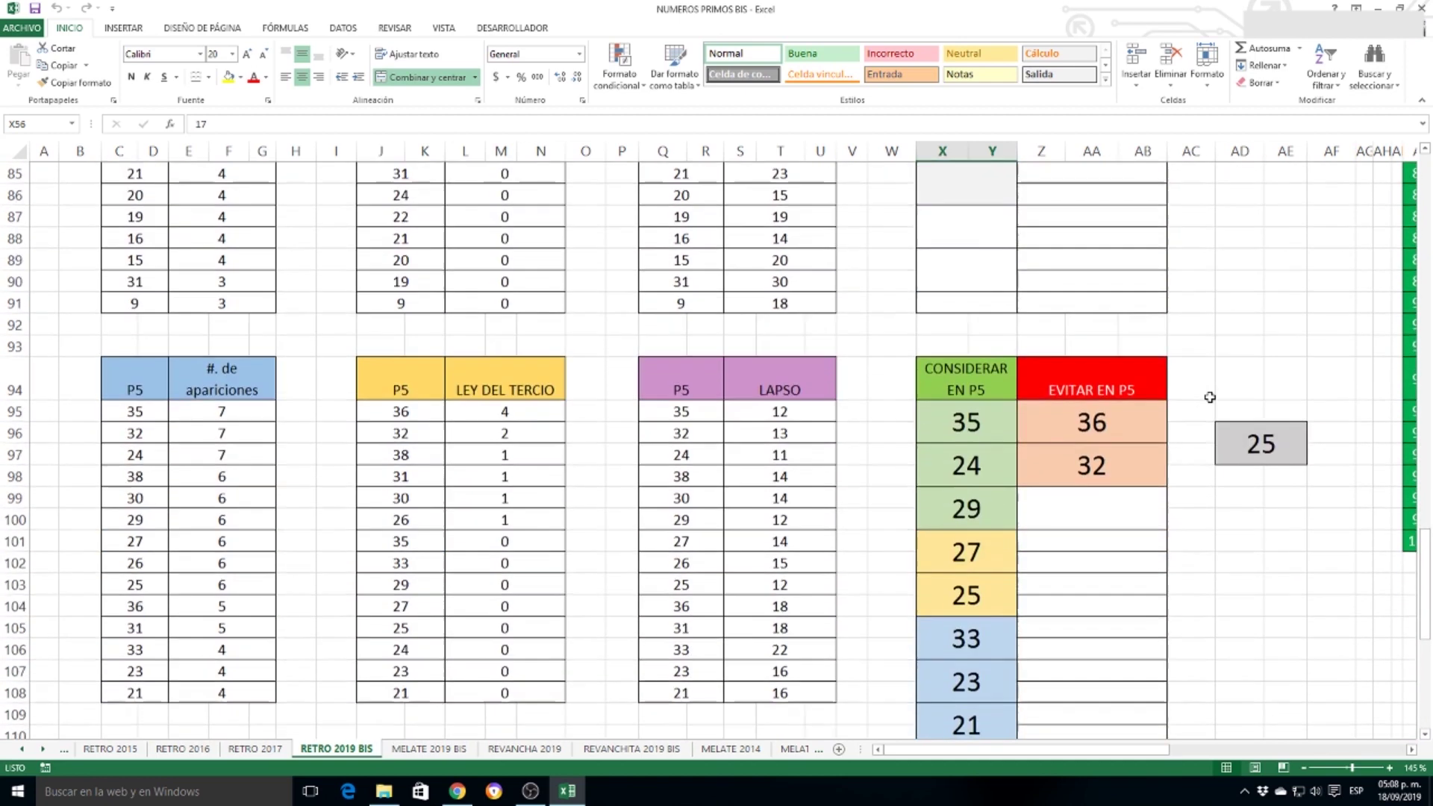
pyautogui.click(1233, 447)
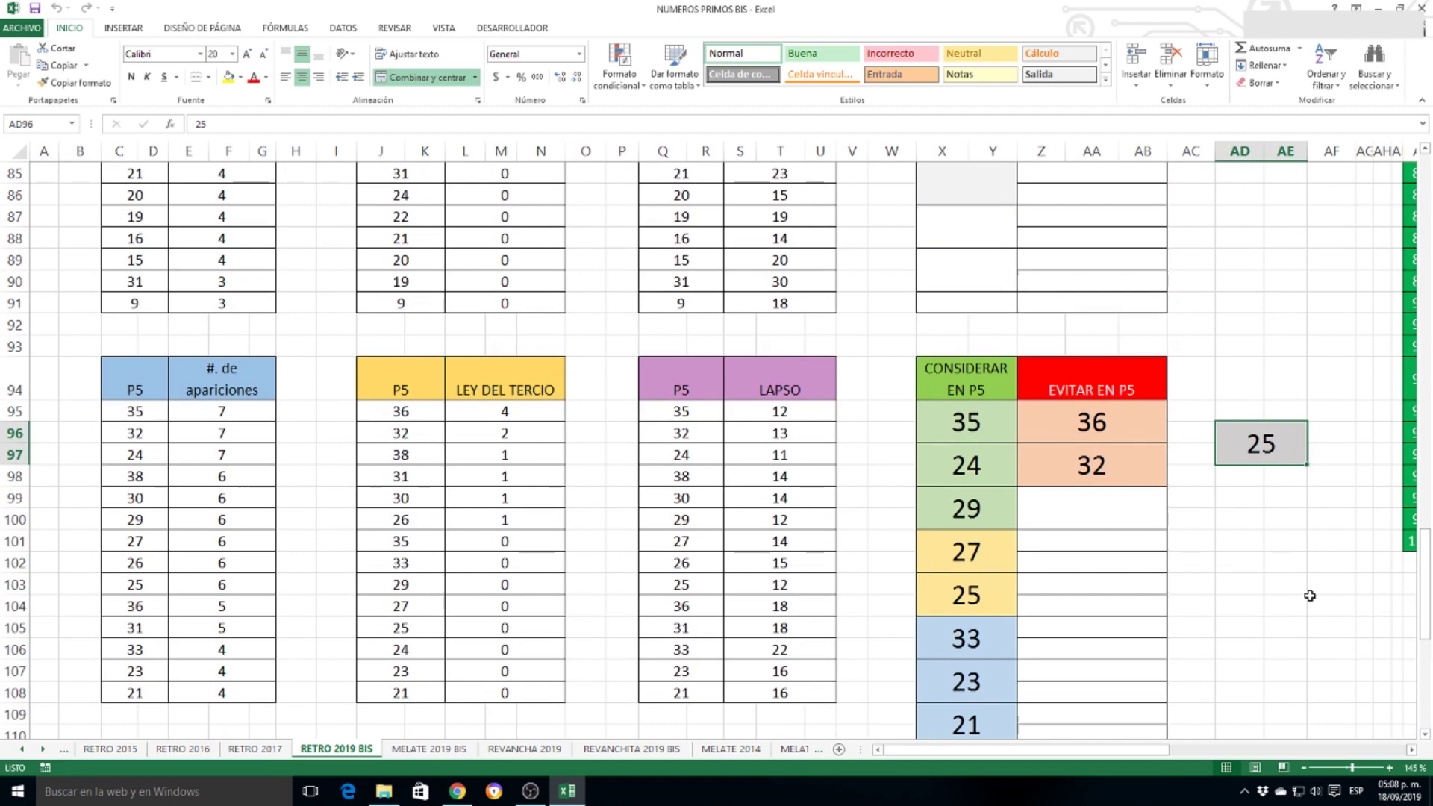
pyautogui.click(971, 601)
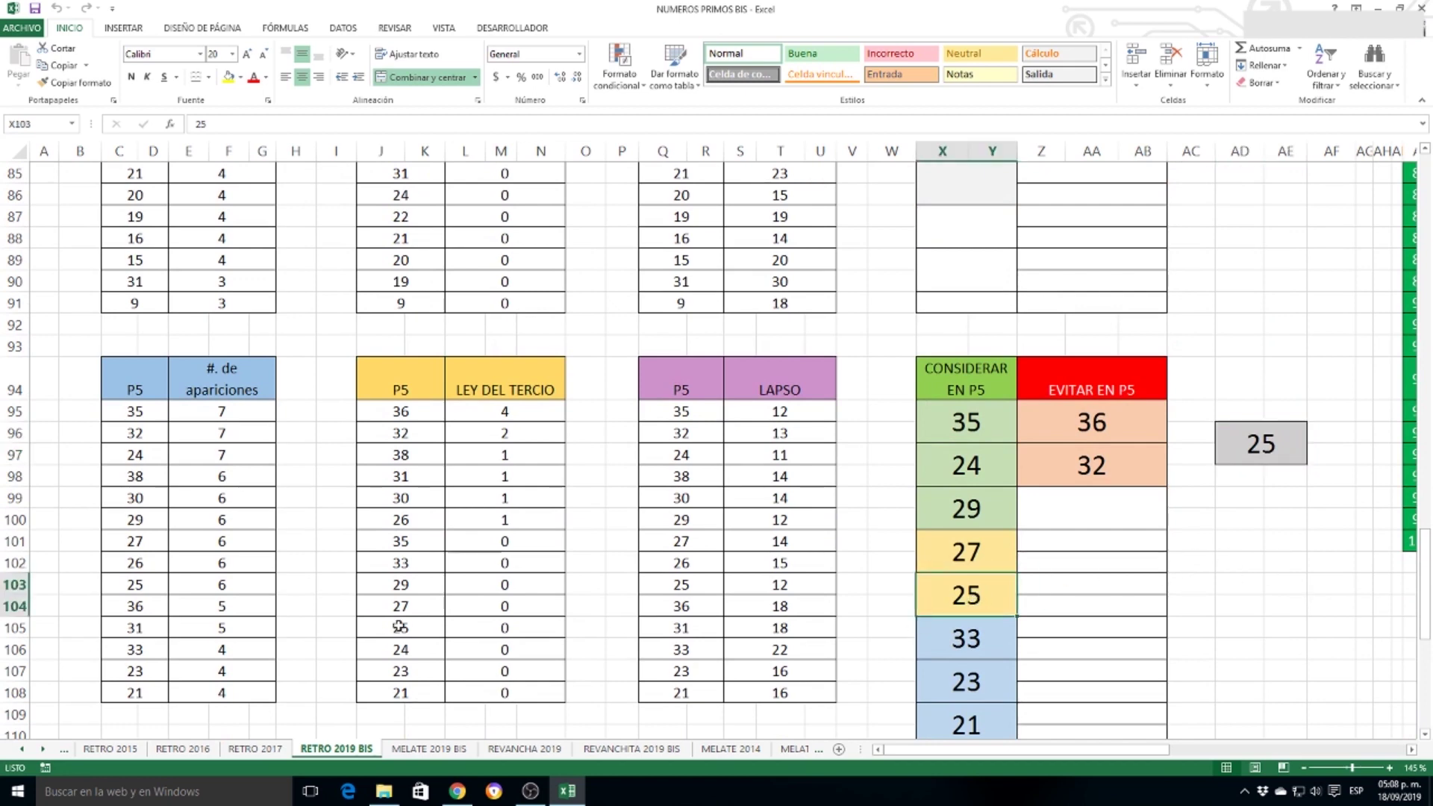
pyautogui.moveTo(397, 626); pyautogui.dragTo(486, 627)
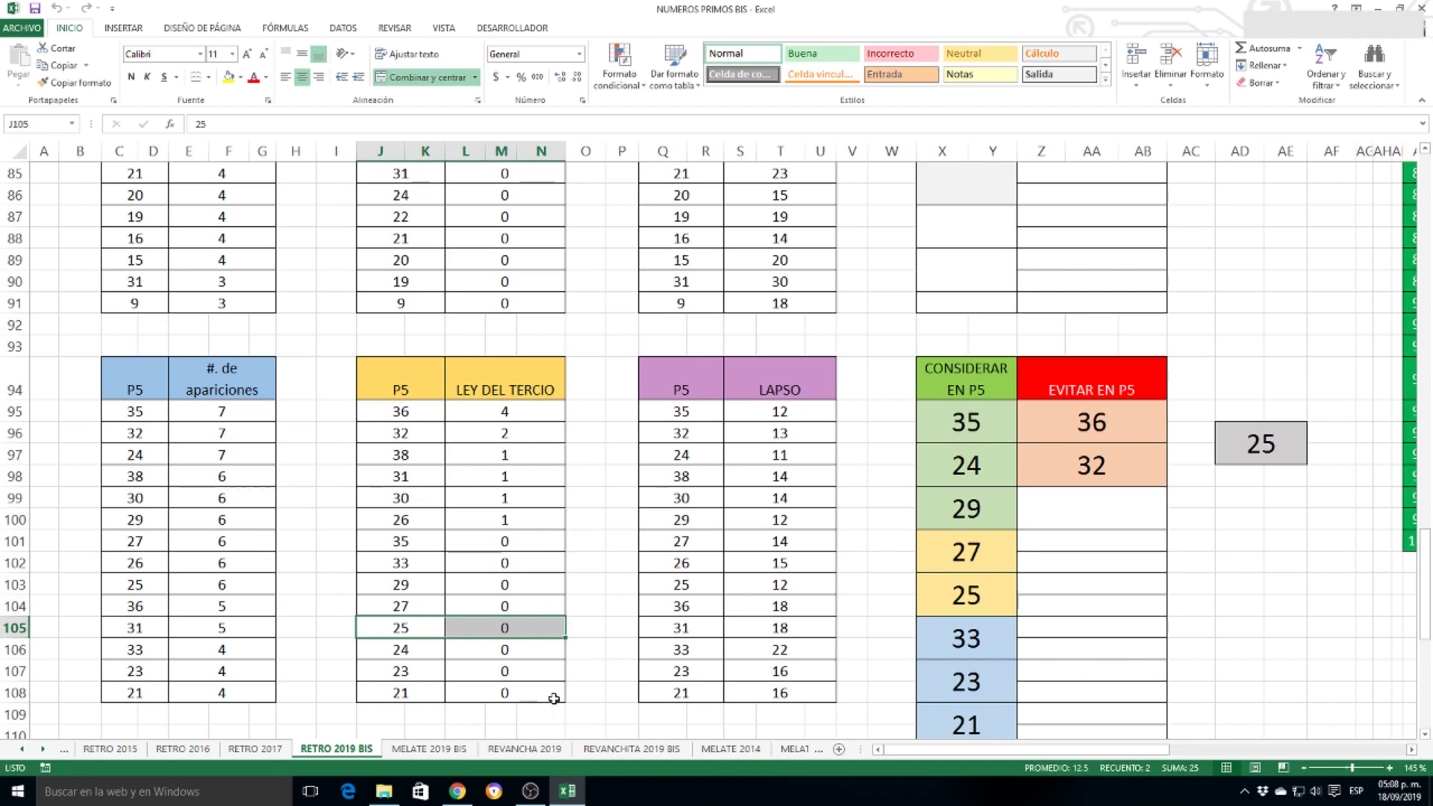
pyautogui.moveTo(718, 584); pyautogui.dragTo(776, 584)
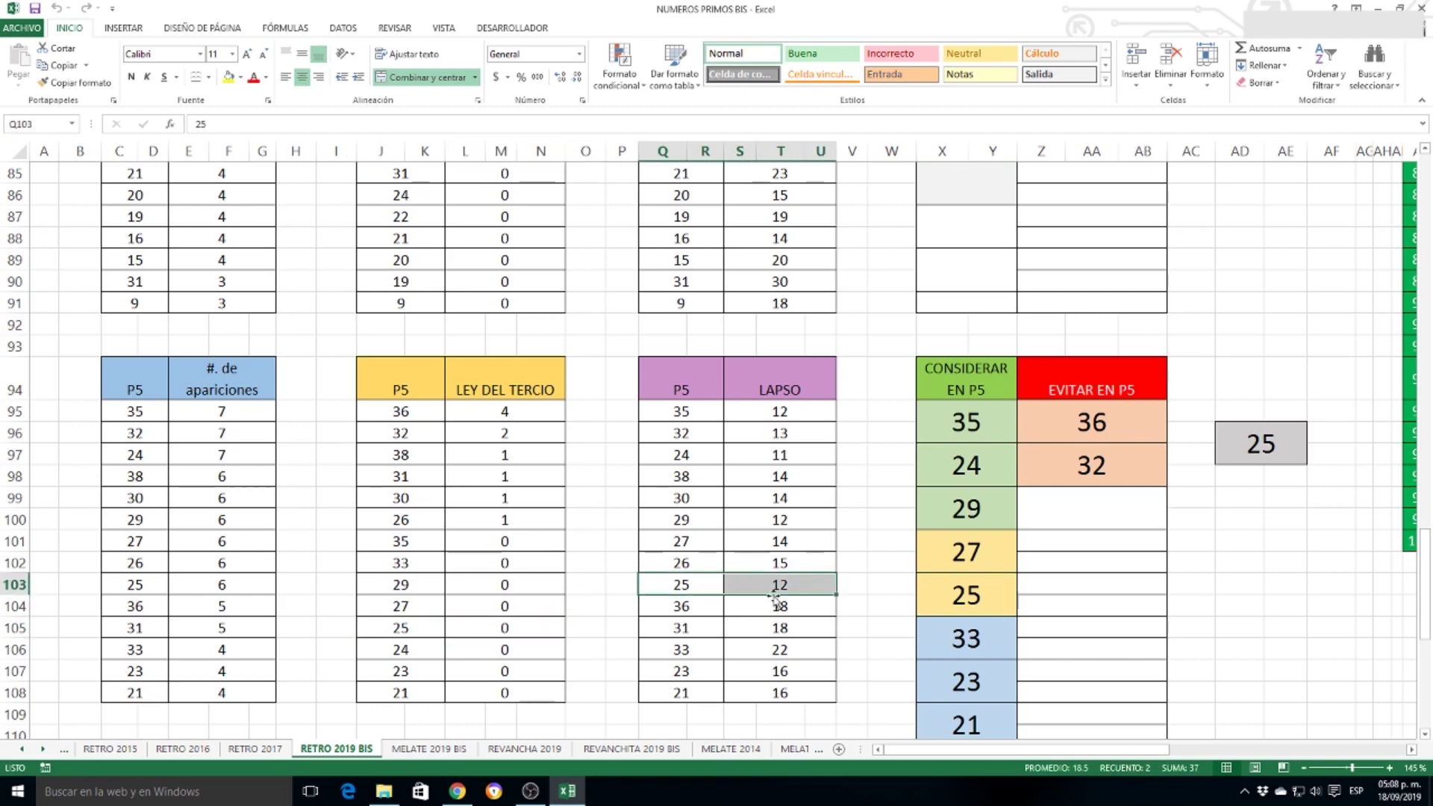
pyautogui.click(968, 593)
pyautogui.click(1254, 440)
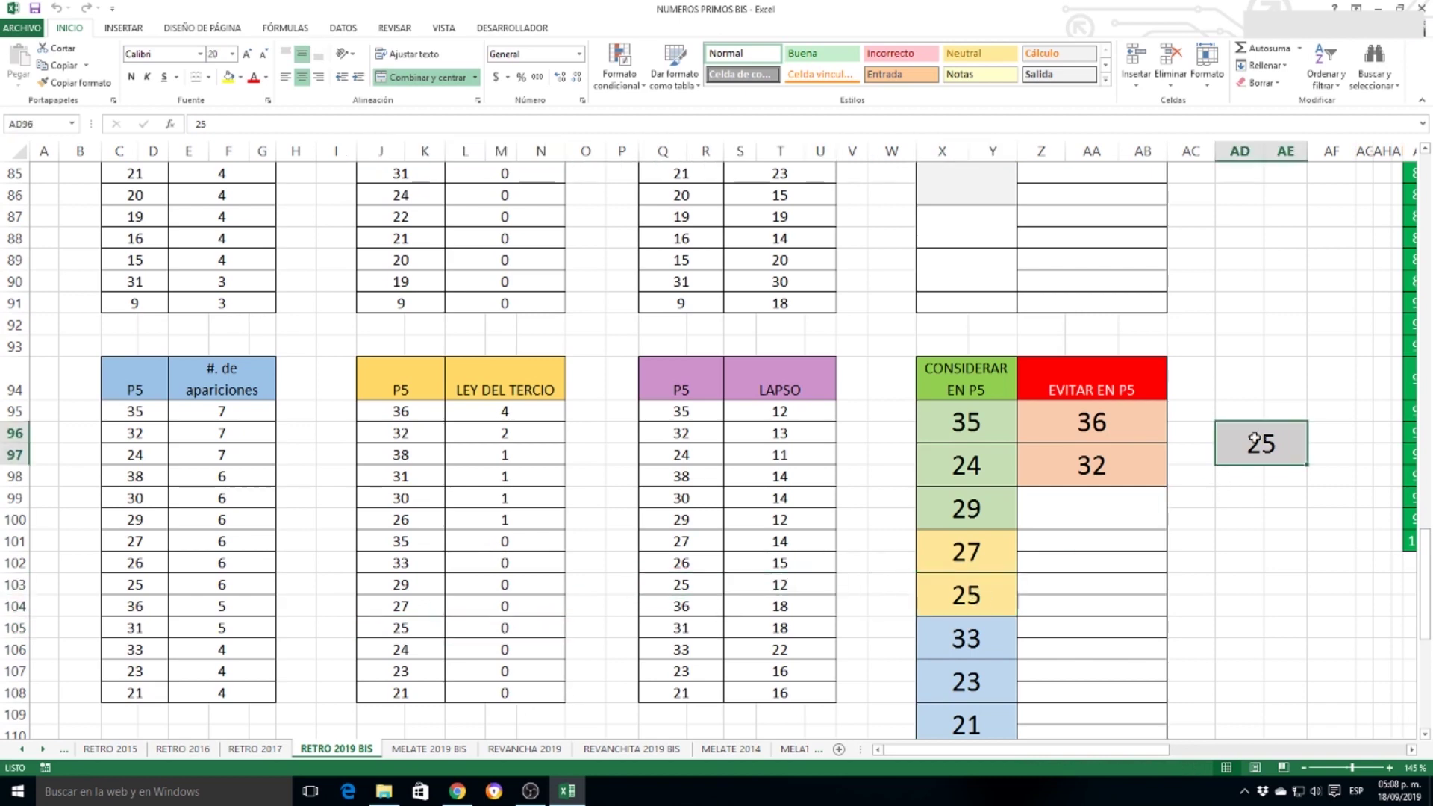
# Step: Check the drawn P6 number against the EVITAR EN P6 list and its LEY DEL TERCIO entry
pyautogui.scroll(-1, 1209, 421)
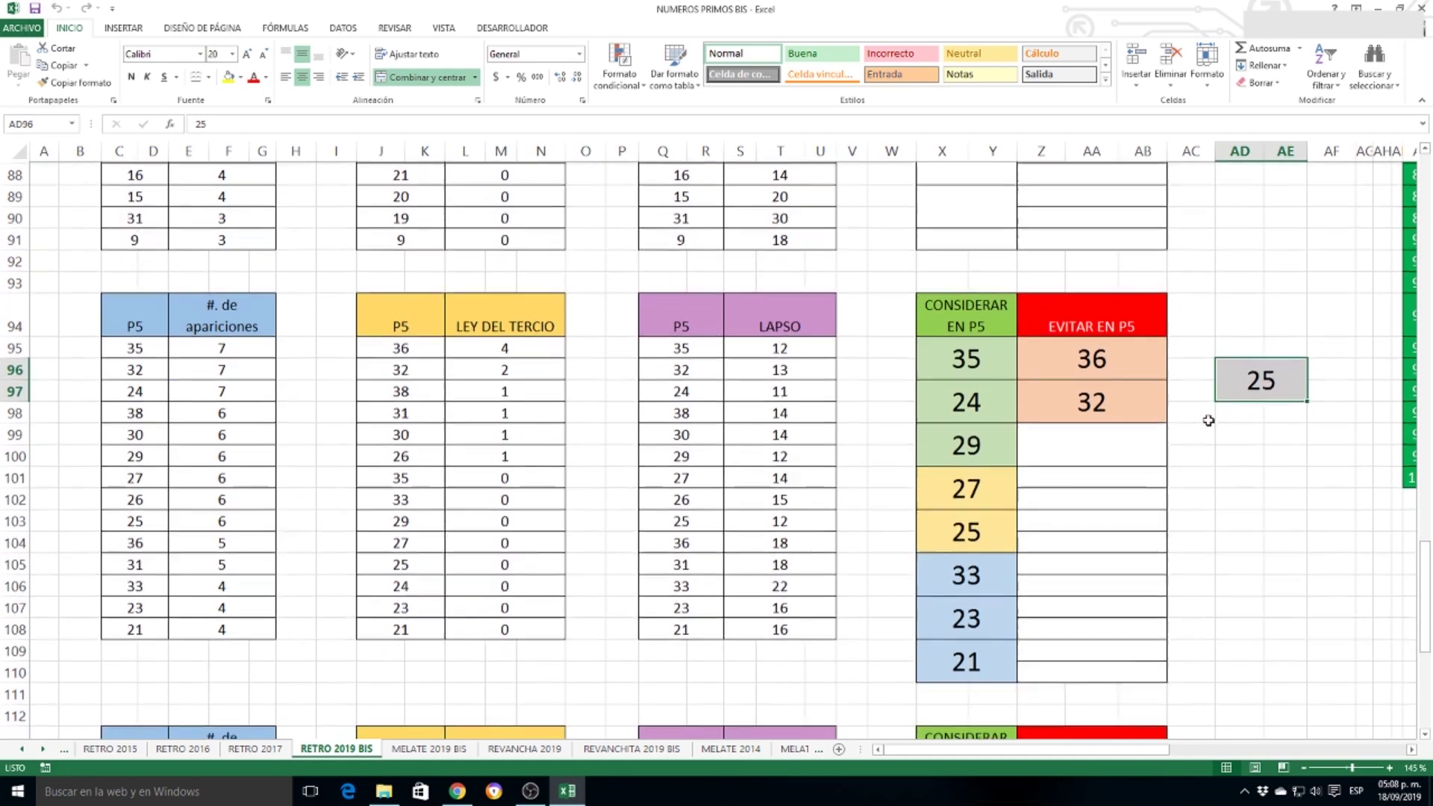
pyautogui.scroll(-6, 1209, 420)
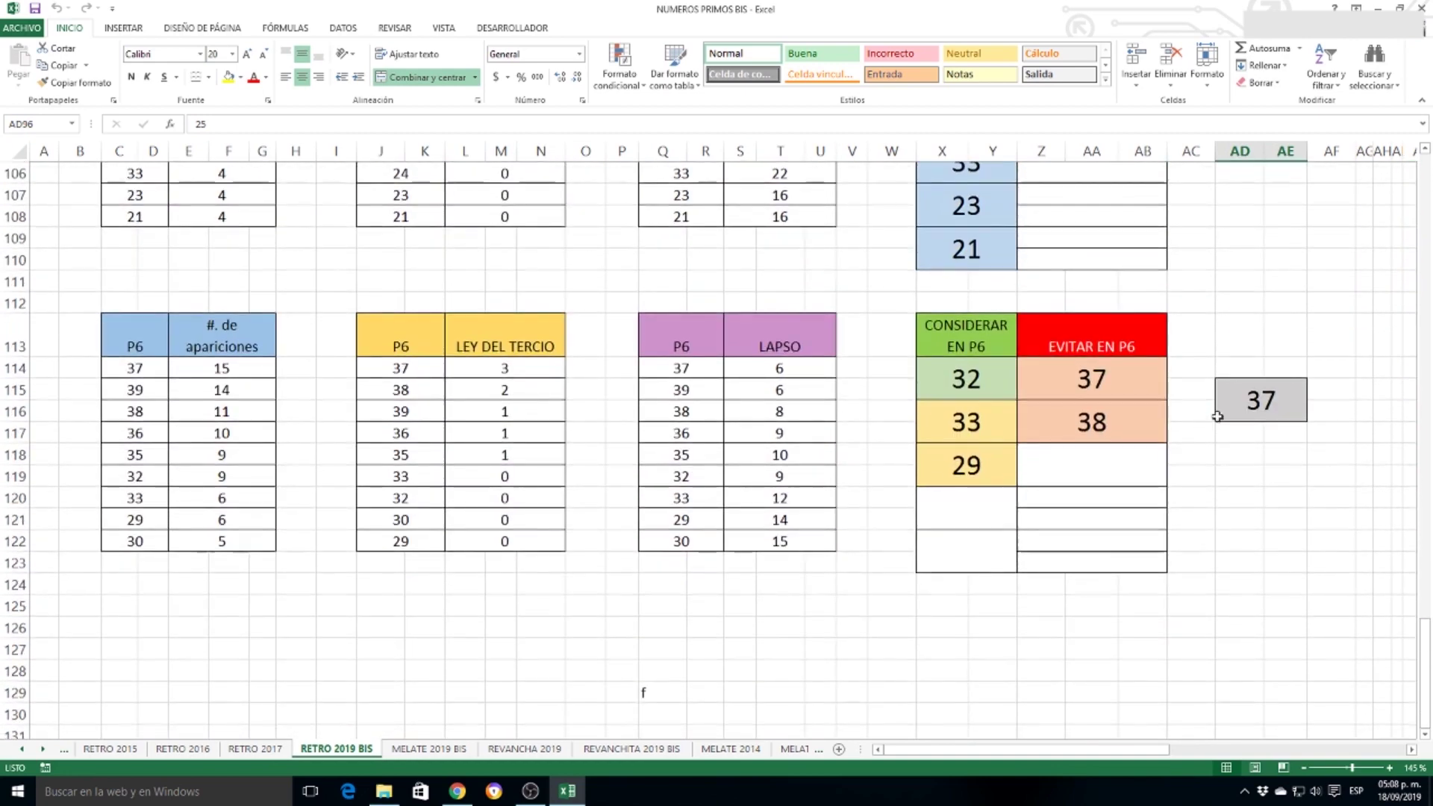
pyautogui.click(1260, 403)
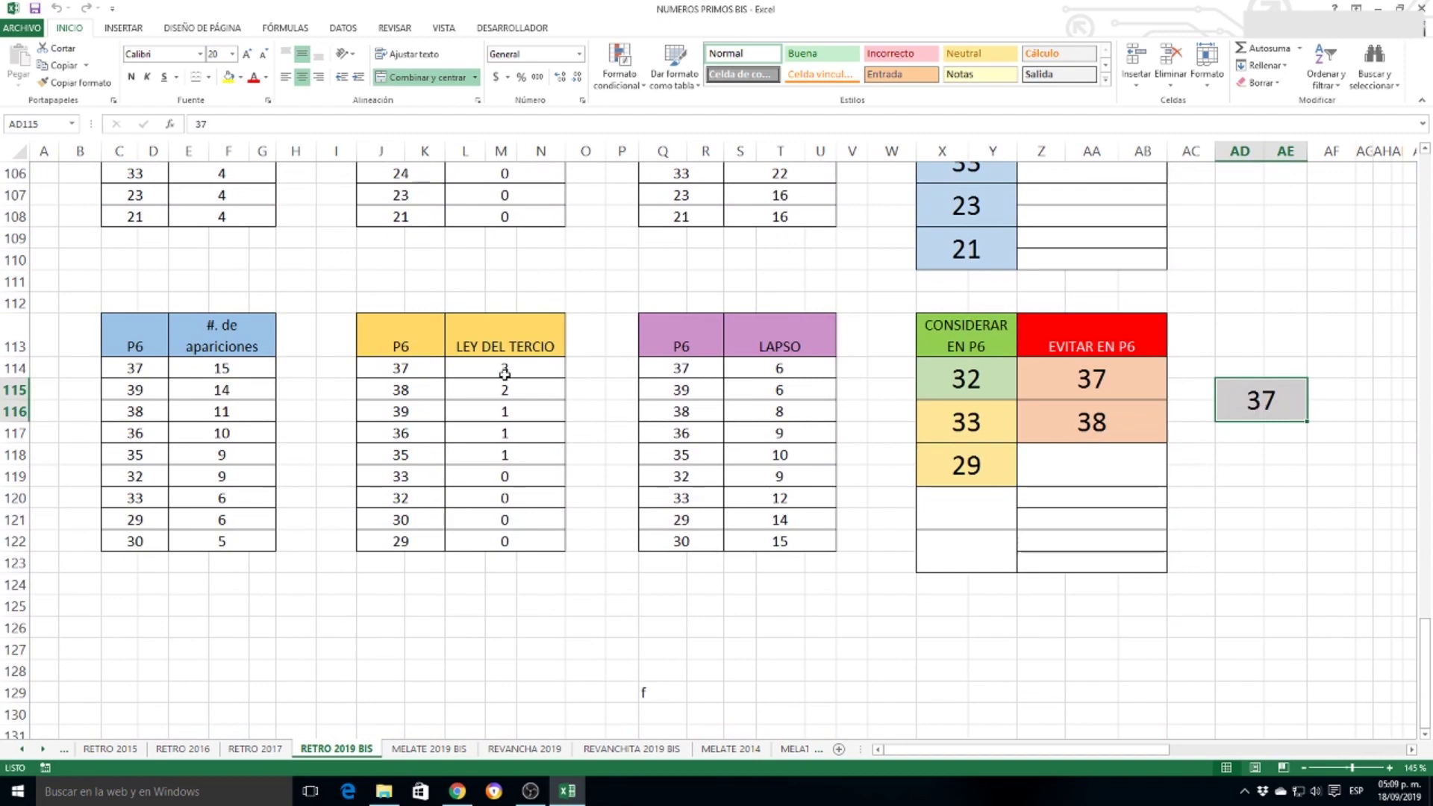
pyautogui.click(455, 369)
pyautogui.click(1096, 376)
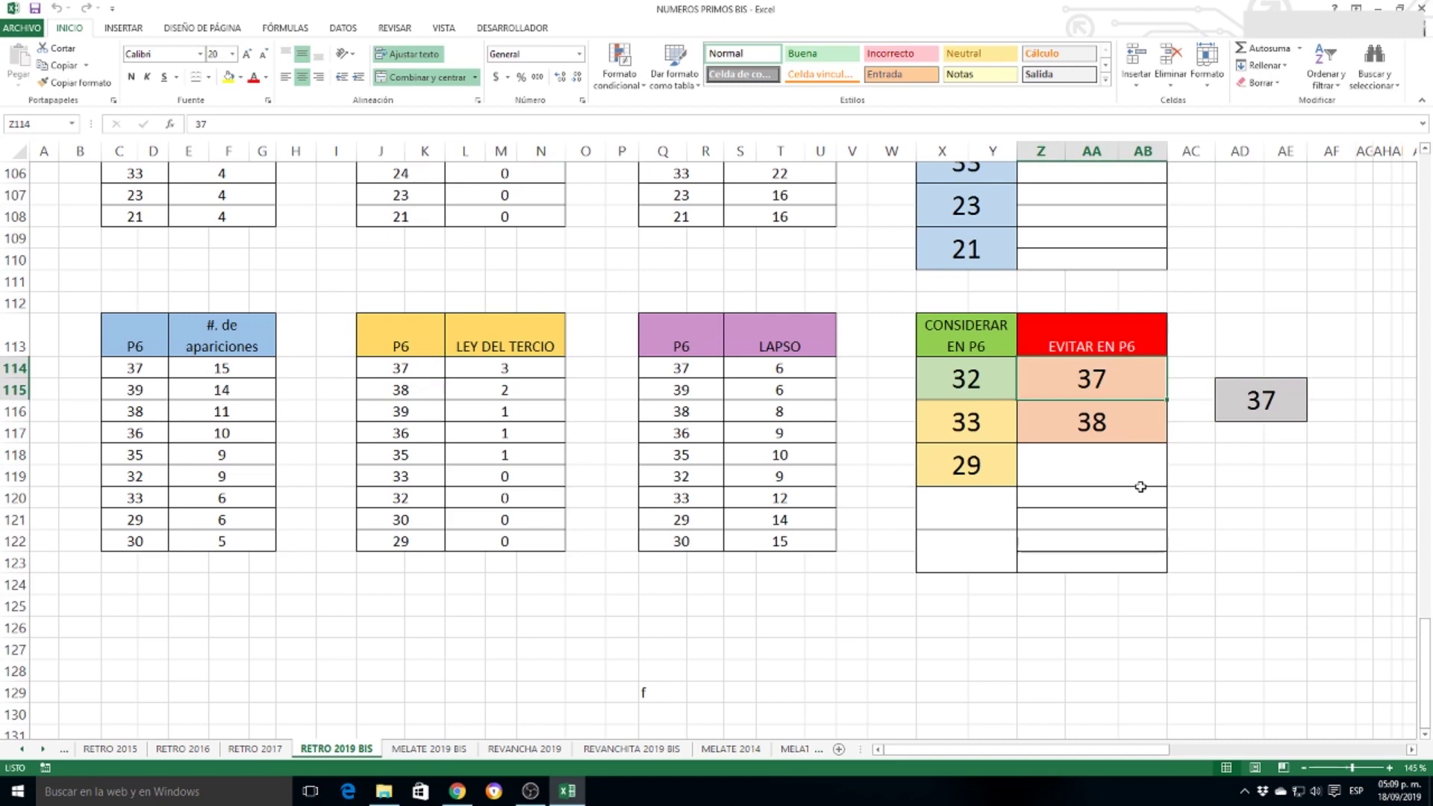
# Step: Examine the drawn numbers beside the CONSIDERAR and EVITAR lists for all positions P1 to P6, ending at the JUGADAS POR AÑO summary
pyautogui.scroll(6, 1316, 451)
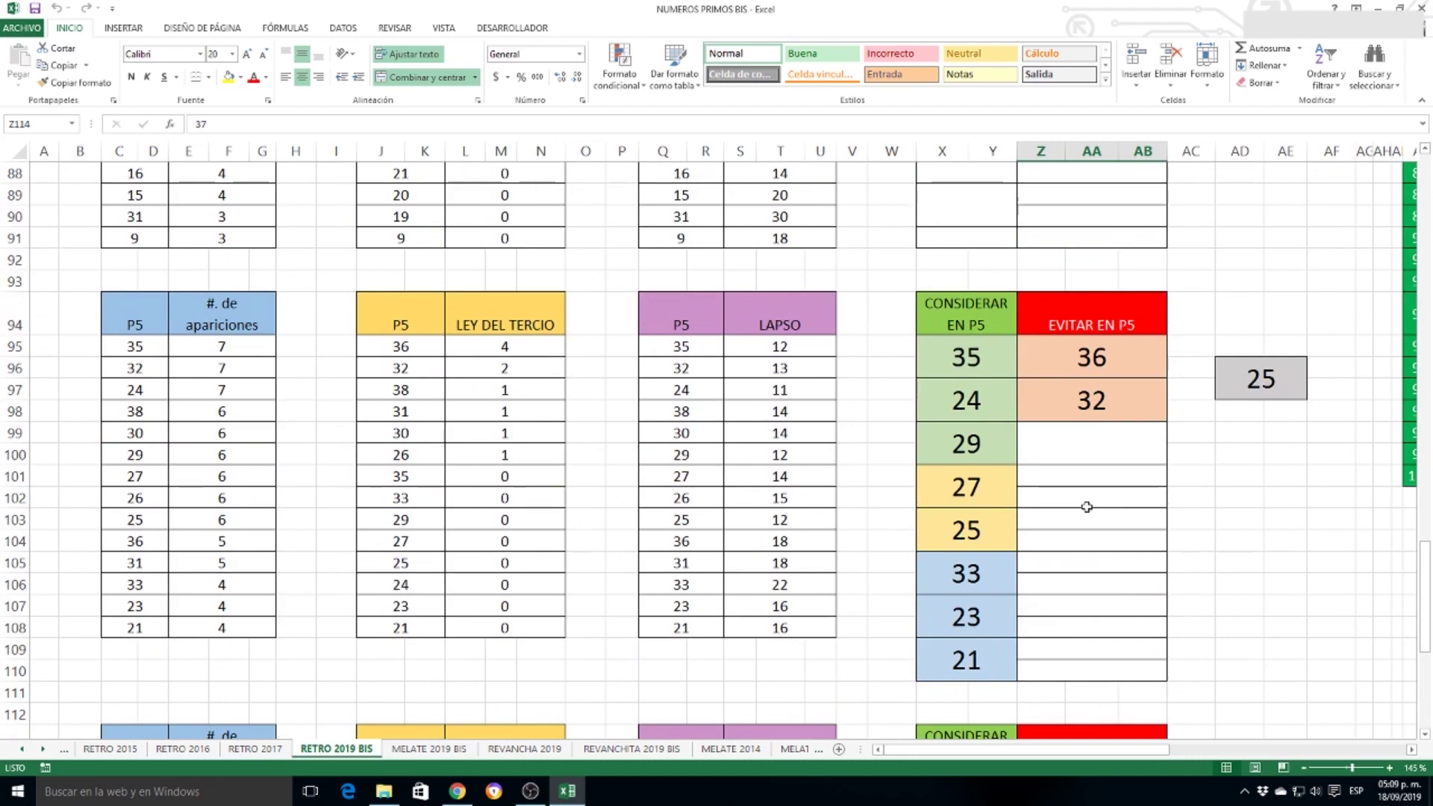
pyautogui.scroll(6, 1120, 517)
pyautogui.scroll(5, 1124, 519)
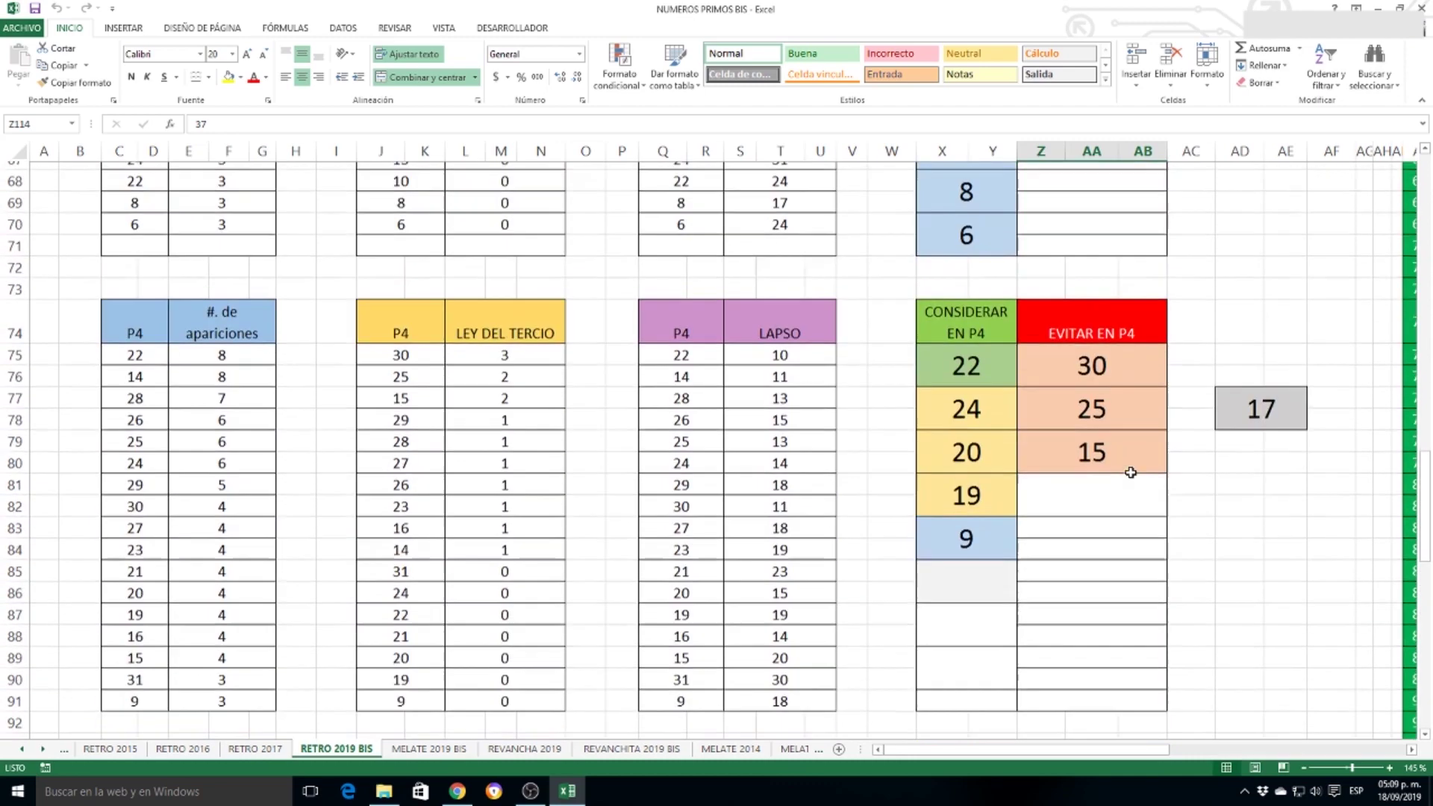
pyautogui.scroll(3, 1134, 474)
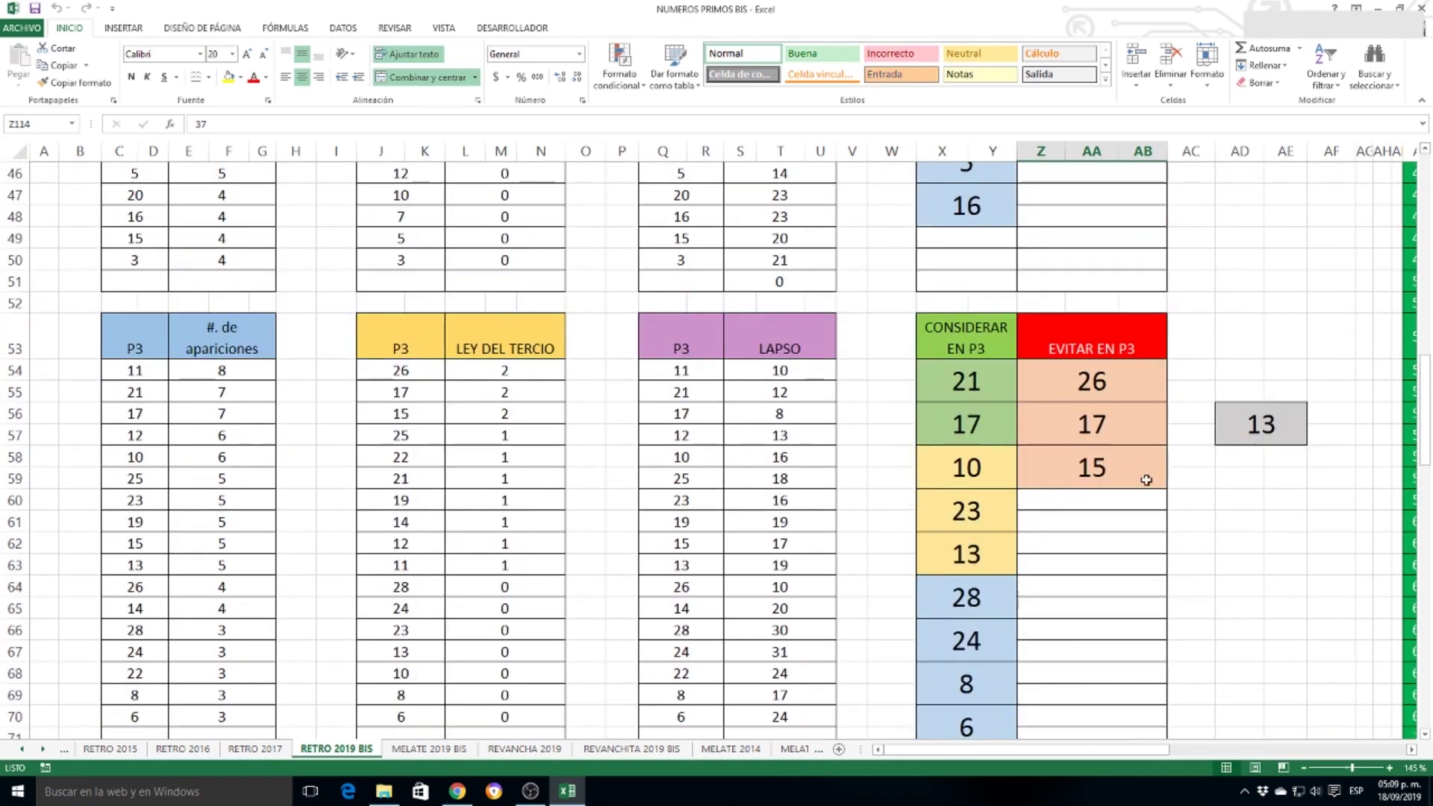
pyautogui.scroll(2, 1172, 487)
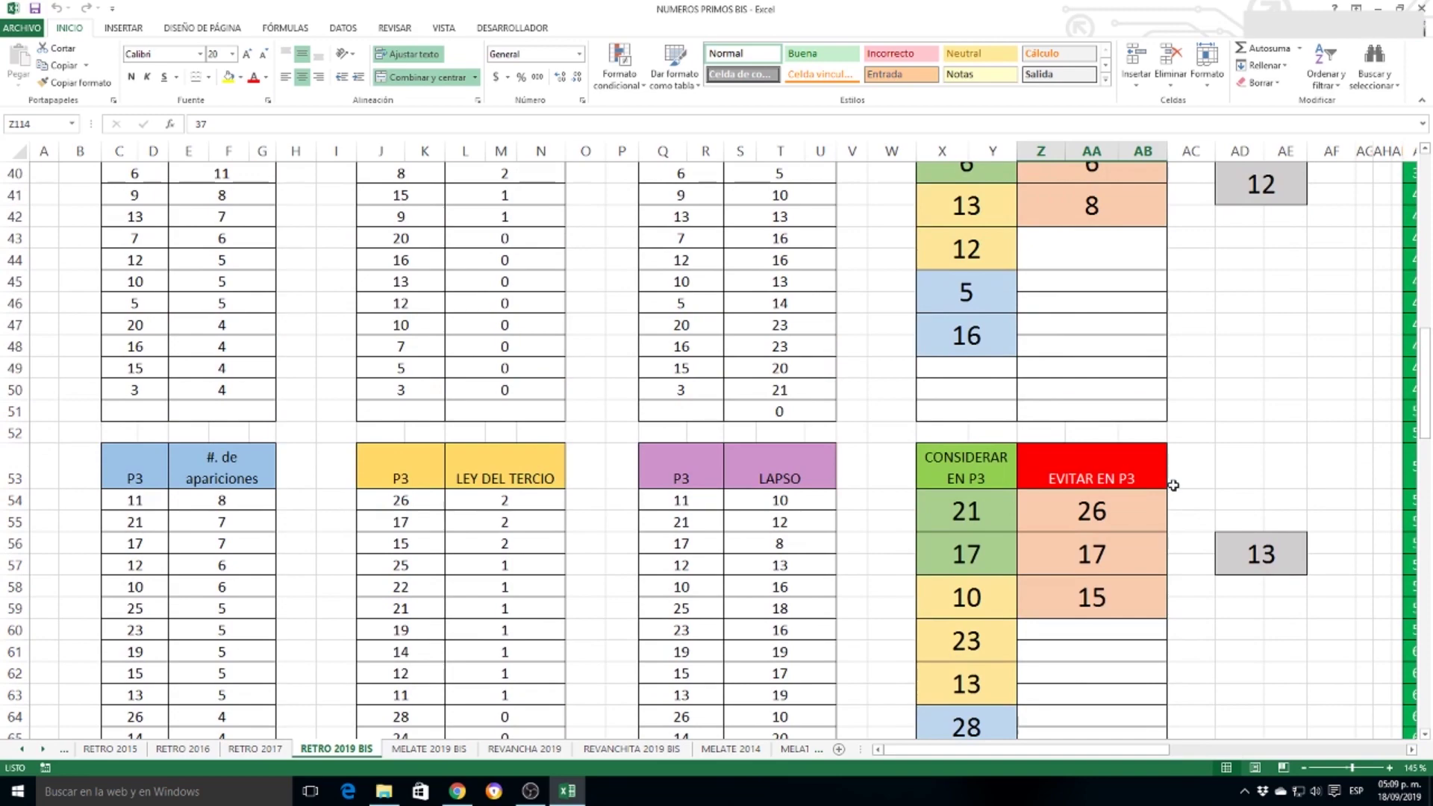
pyautogui.scroll(5, 1173, 485)
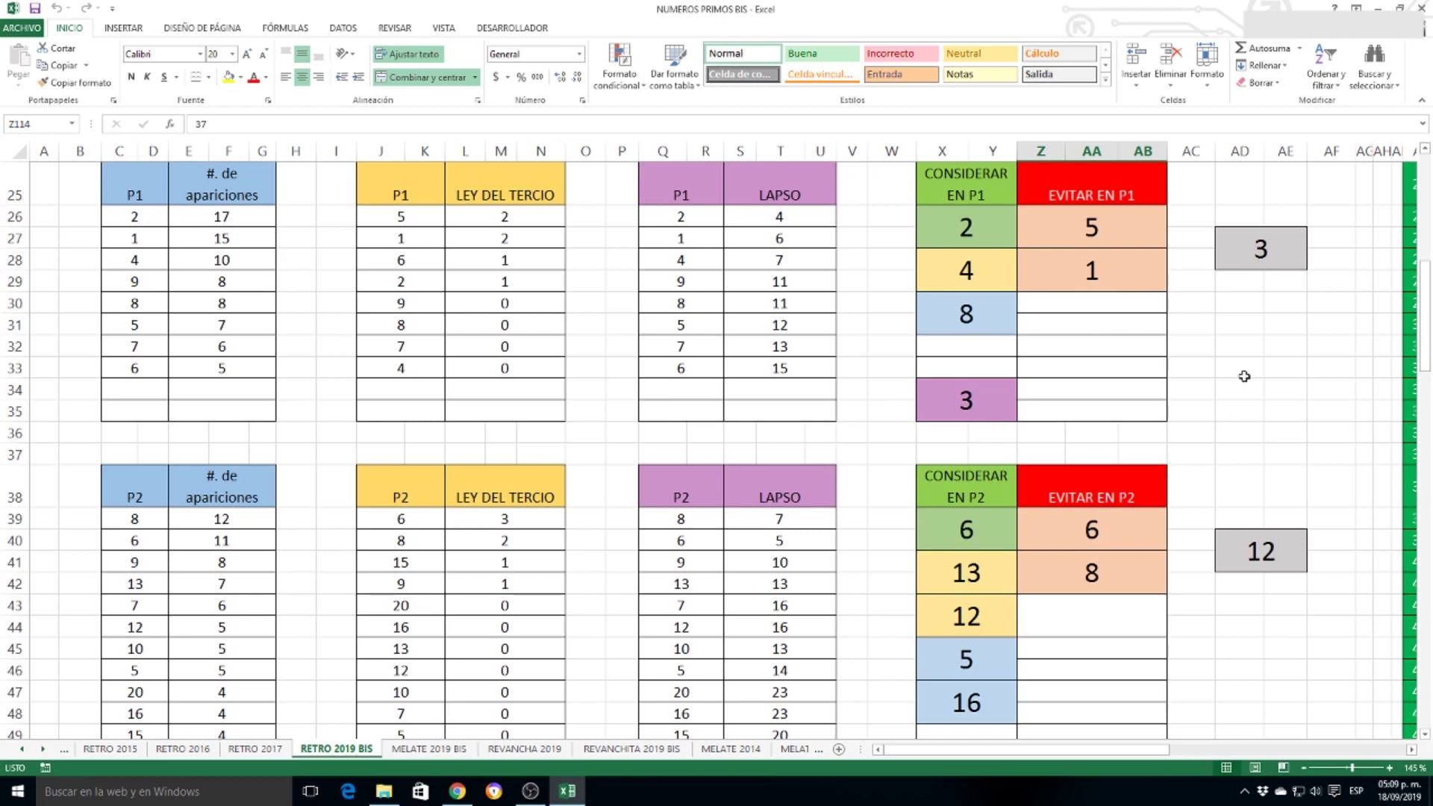
pyautogui.scroll(-5, 1248, 345)
pyautogui.scroll(-11, 1250, 343)
pyautogui.scroll(-7, 1249, 342)
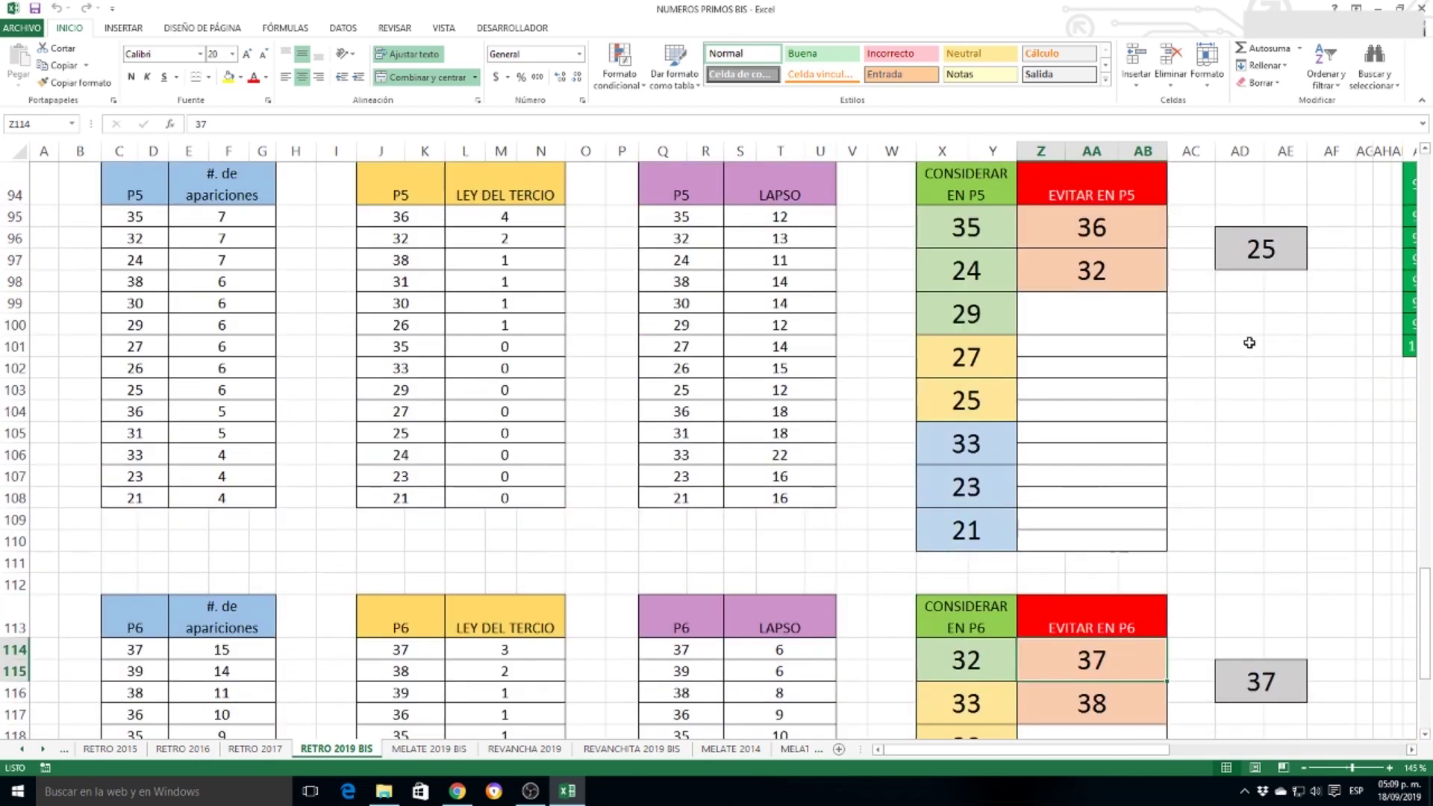
pyautogui.scroll(-6, 1250, 342)
pyautogui.scroll(-1, 1250, 343)
pyautogui.scroll(2, 1249, 343)
pyautogui.scroll(20, 1250, 343)
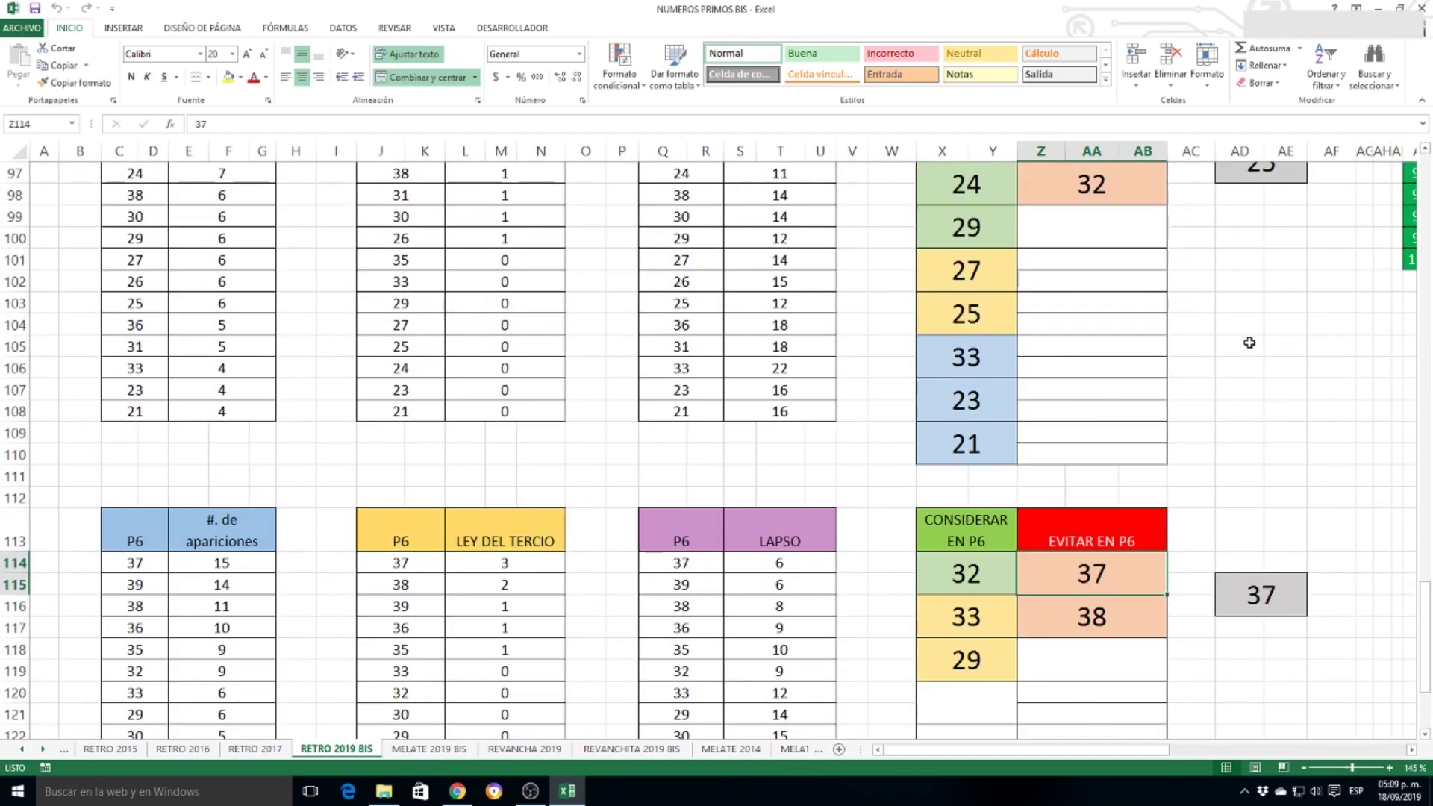
pyautogui.scroll(1, 1250, 342)
pyautogui.scroll(-1, 1249, 342)
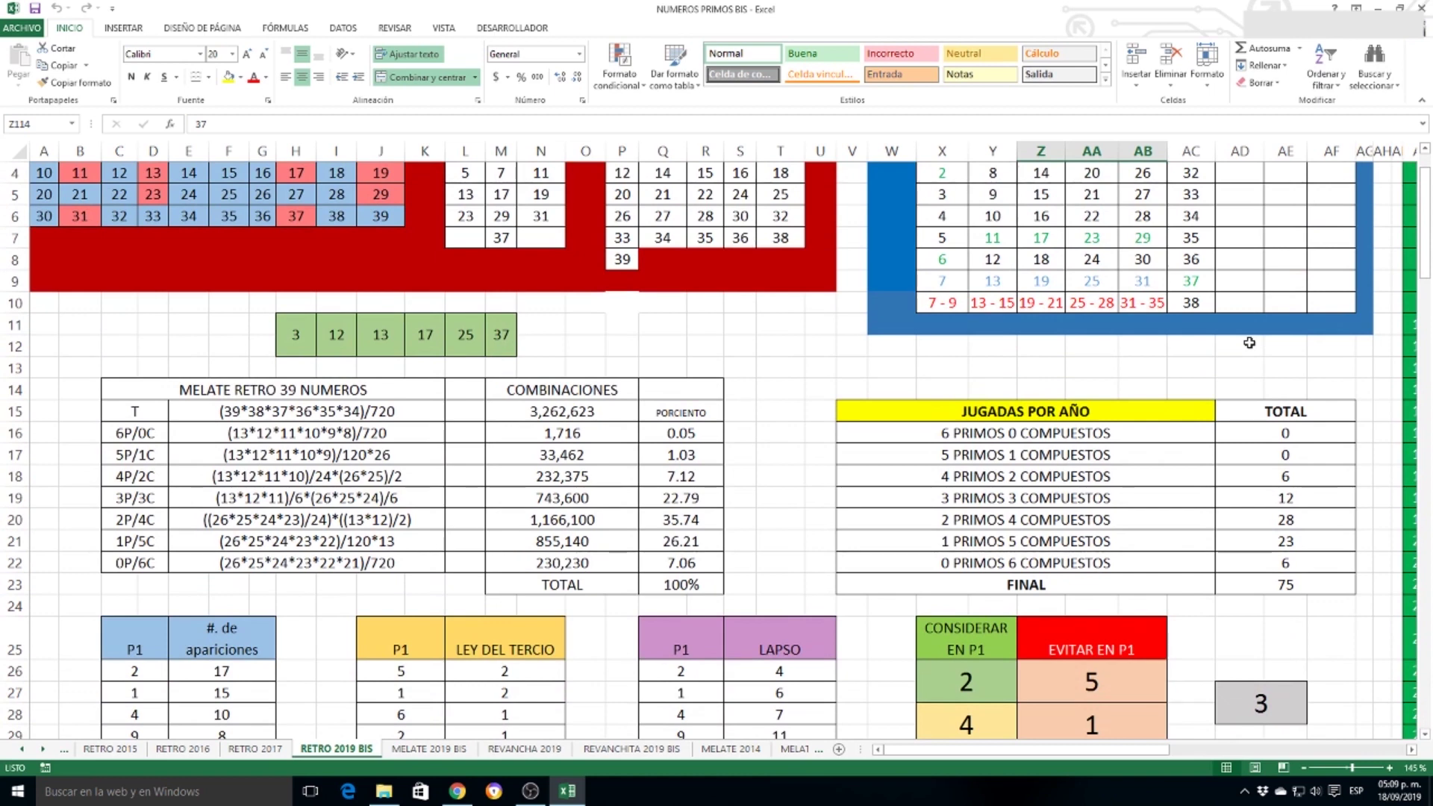
# Step: Check the September 2019 dates in the system calendar from the view of the JUGADAS POR AÑO summary
pyautogui.click(1399, 792)
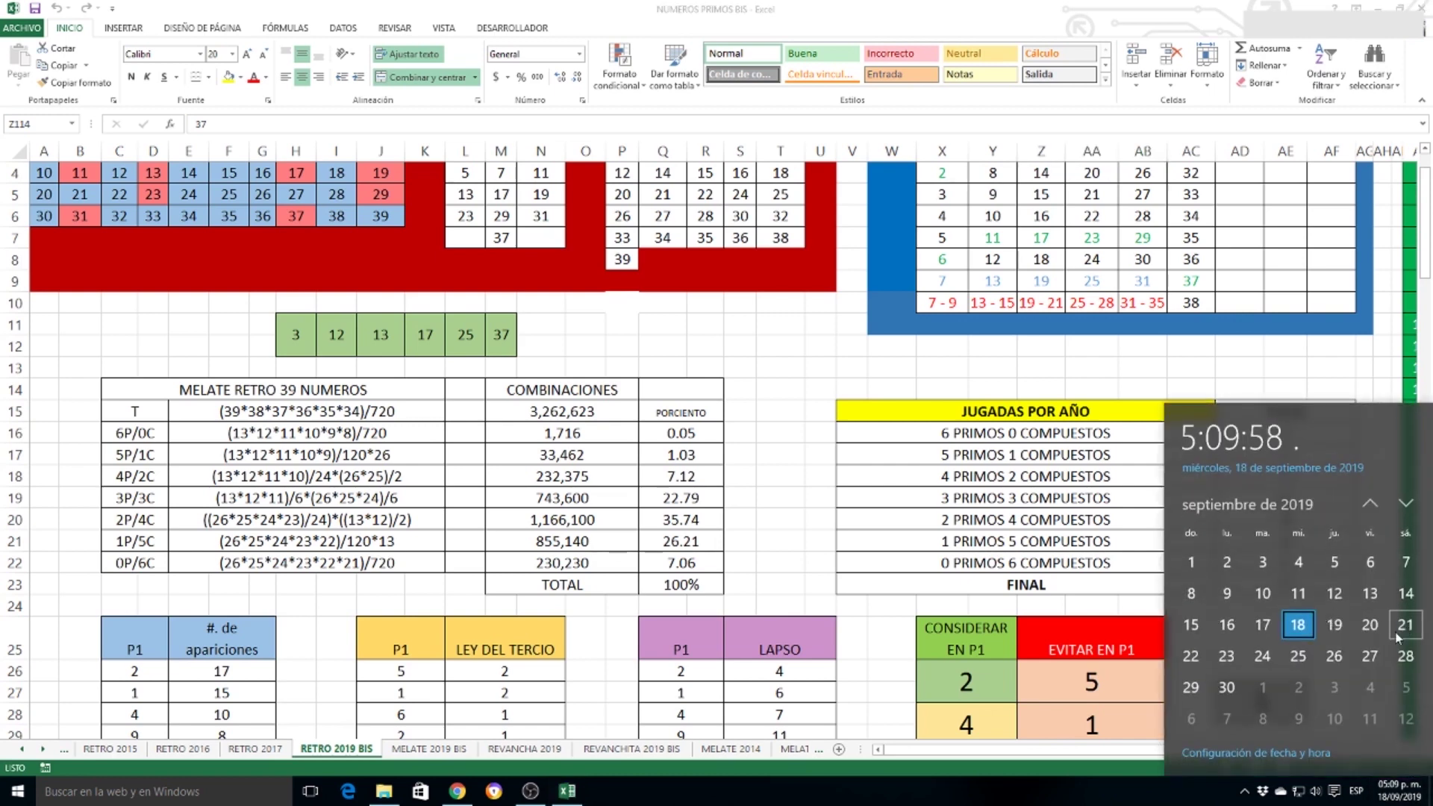
pyautogui.click(748, 381)
pyautogui.press('F2')
pyautogui.scroll(-1, 784, 385)
pyautogui.scroll(19, 828, 359)
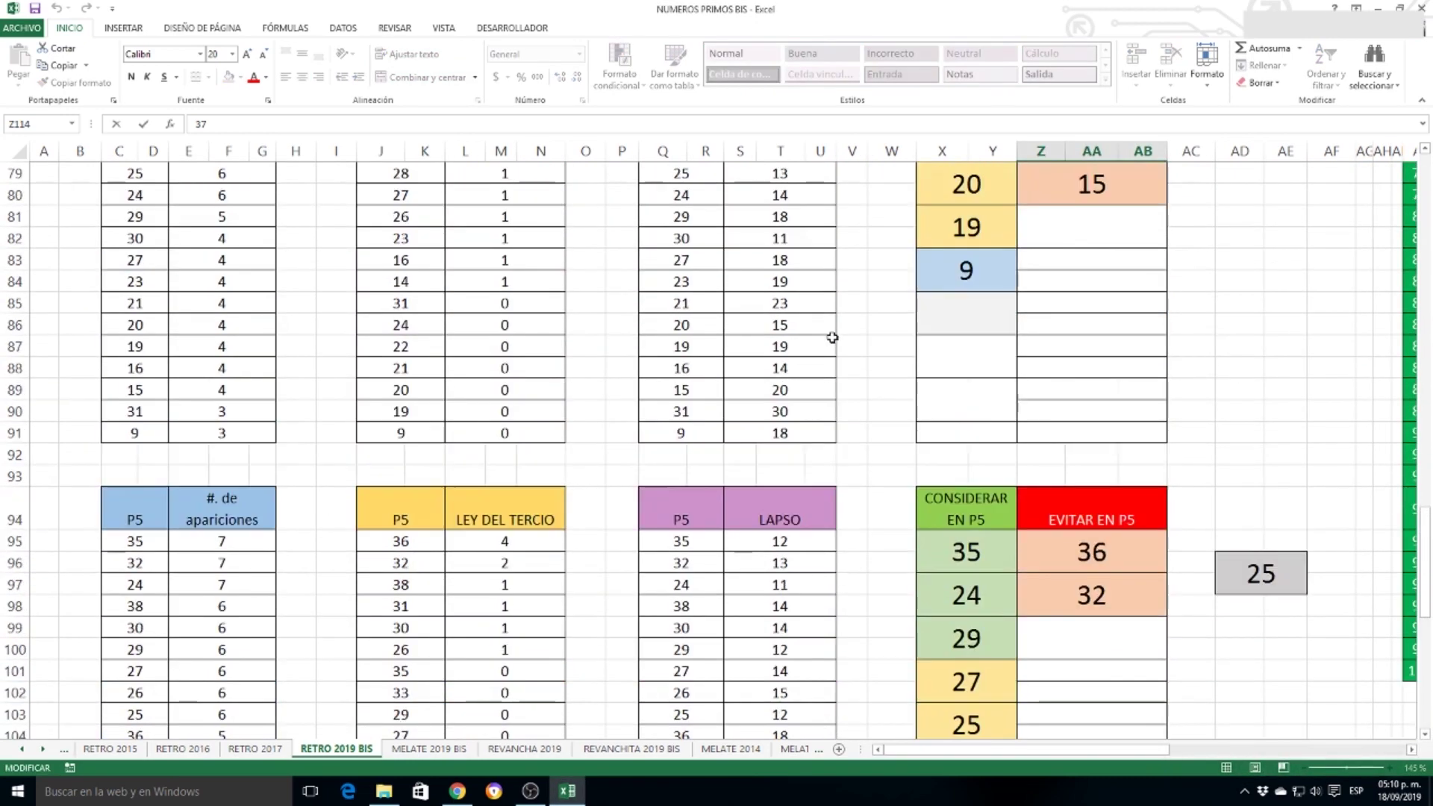
pyautogui.scroll(10, 831, 361)
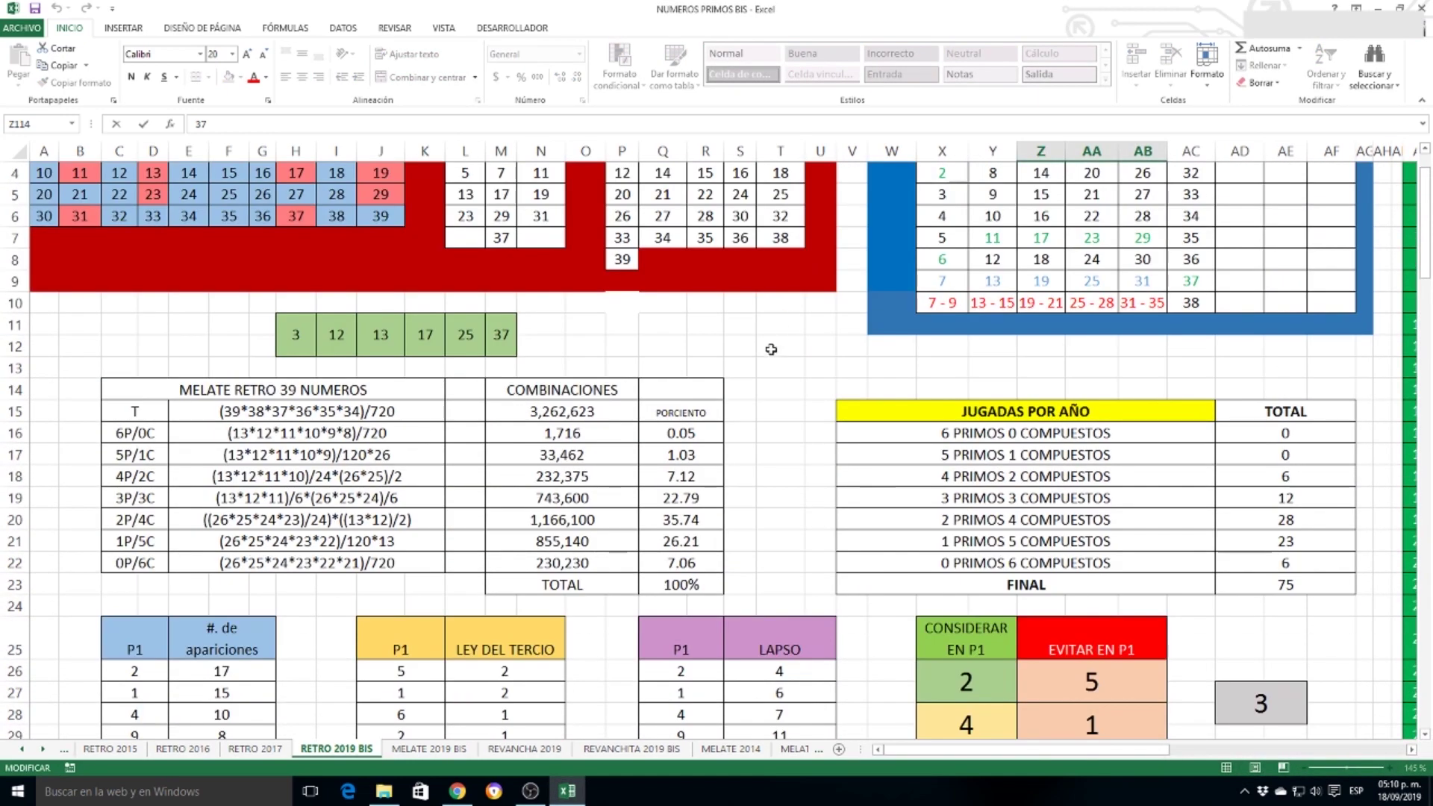
pyautogui.click(772, 348)
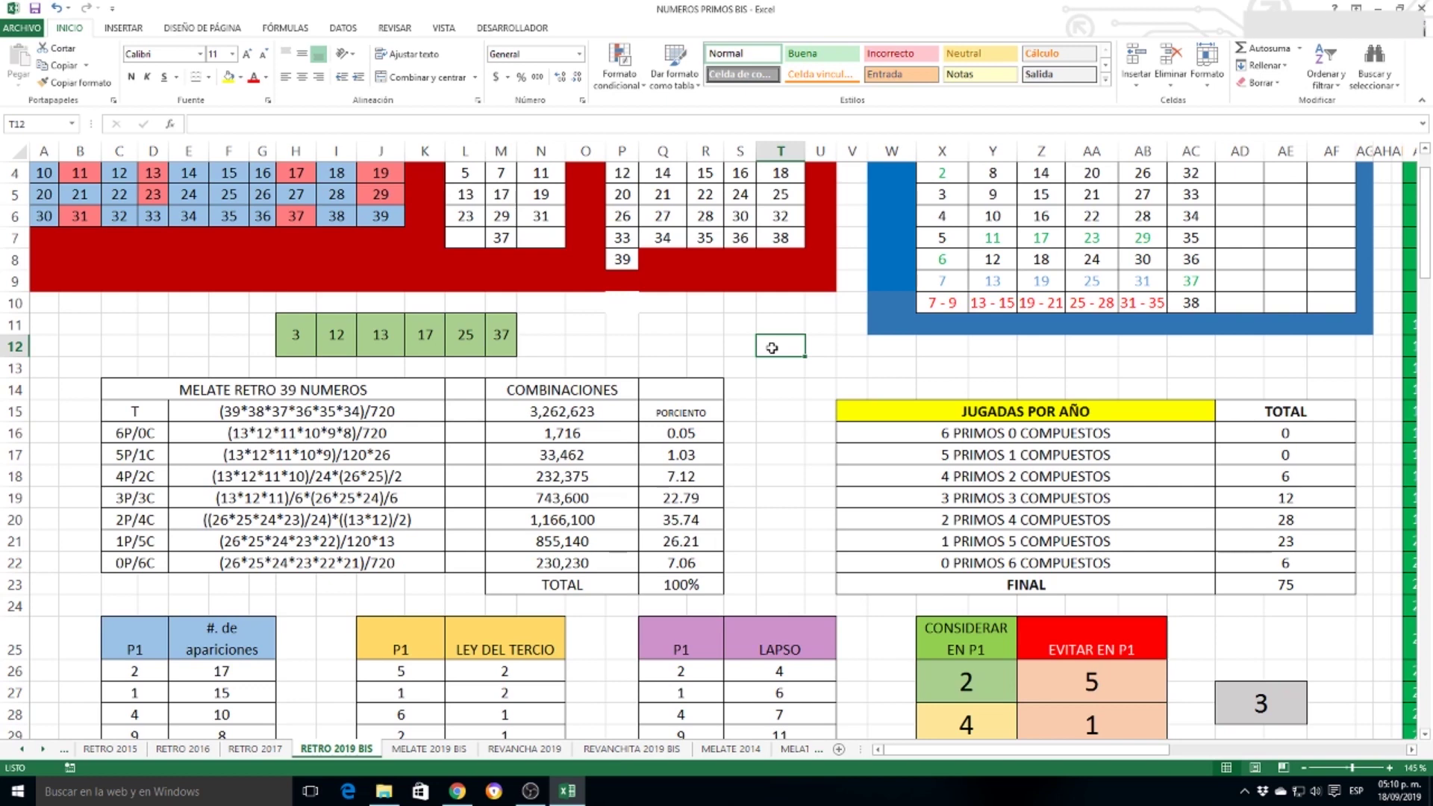
pyautogui.click(1356, 792)
pyautogui.click(1398, 791)
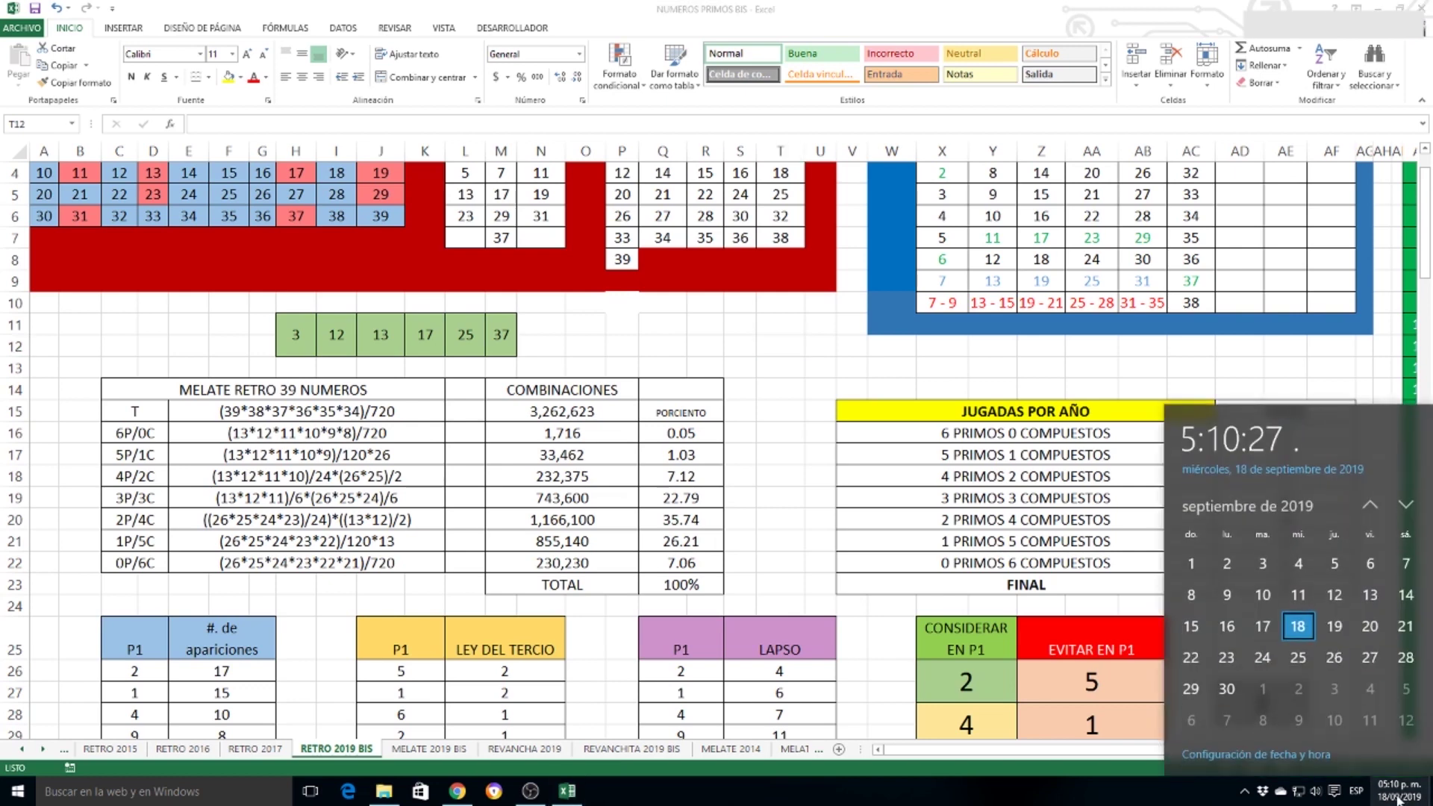
pyautogui.click(743, 345)
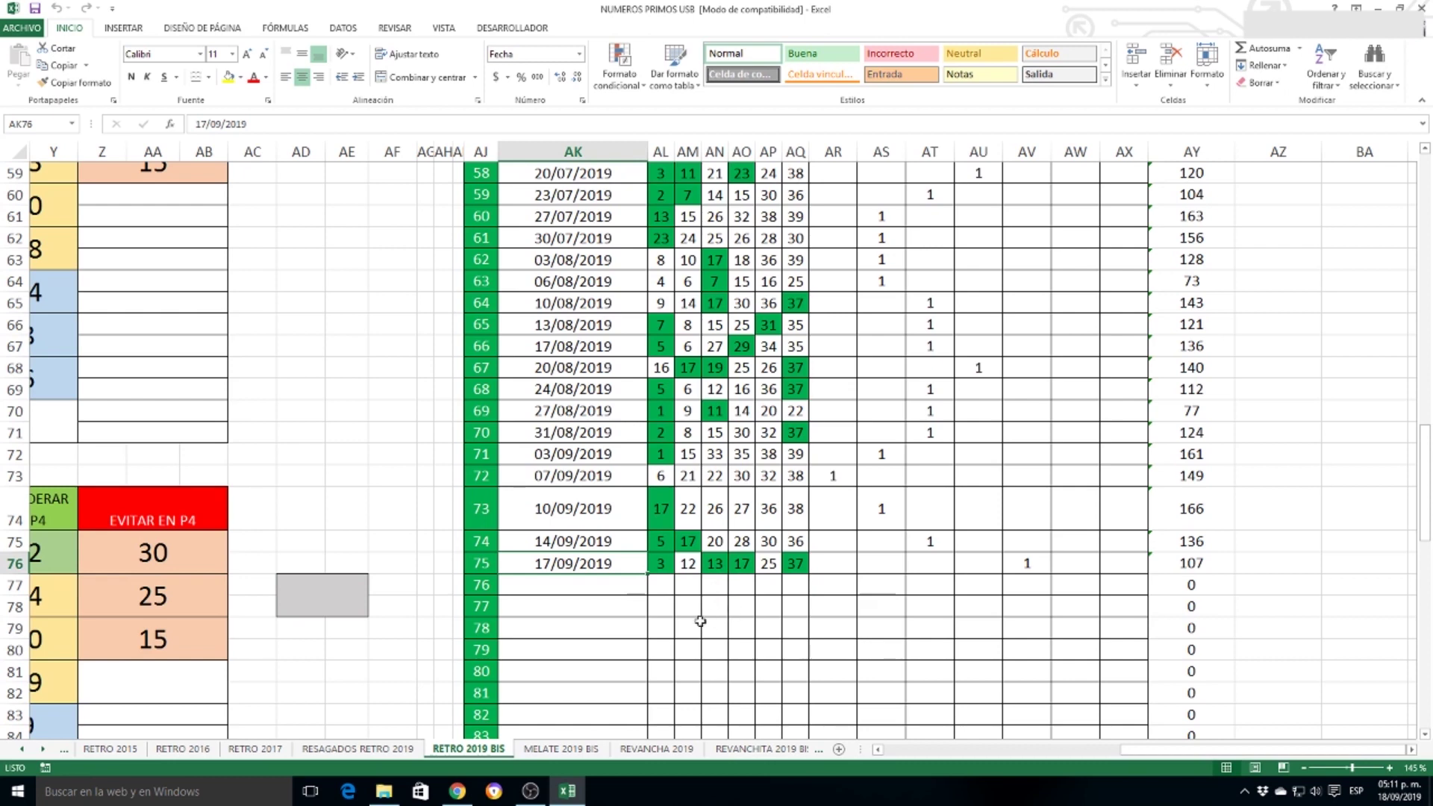
# Step: Trace the 17/09/2019 draw to its prime-count column and compare the 4 PRIMOS 2 COMPUESTOS total with its PORCIENTO value
pyautogui.click(661, 564)
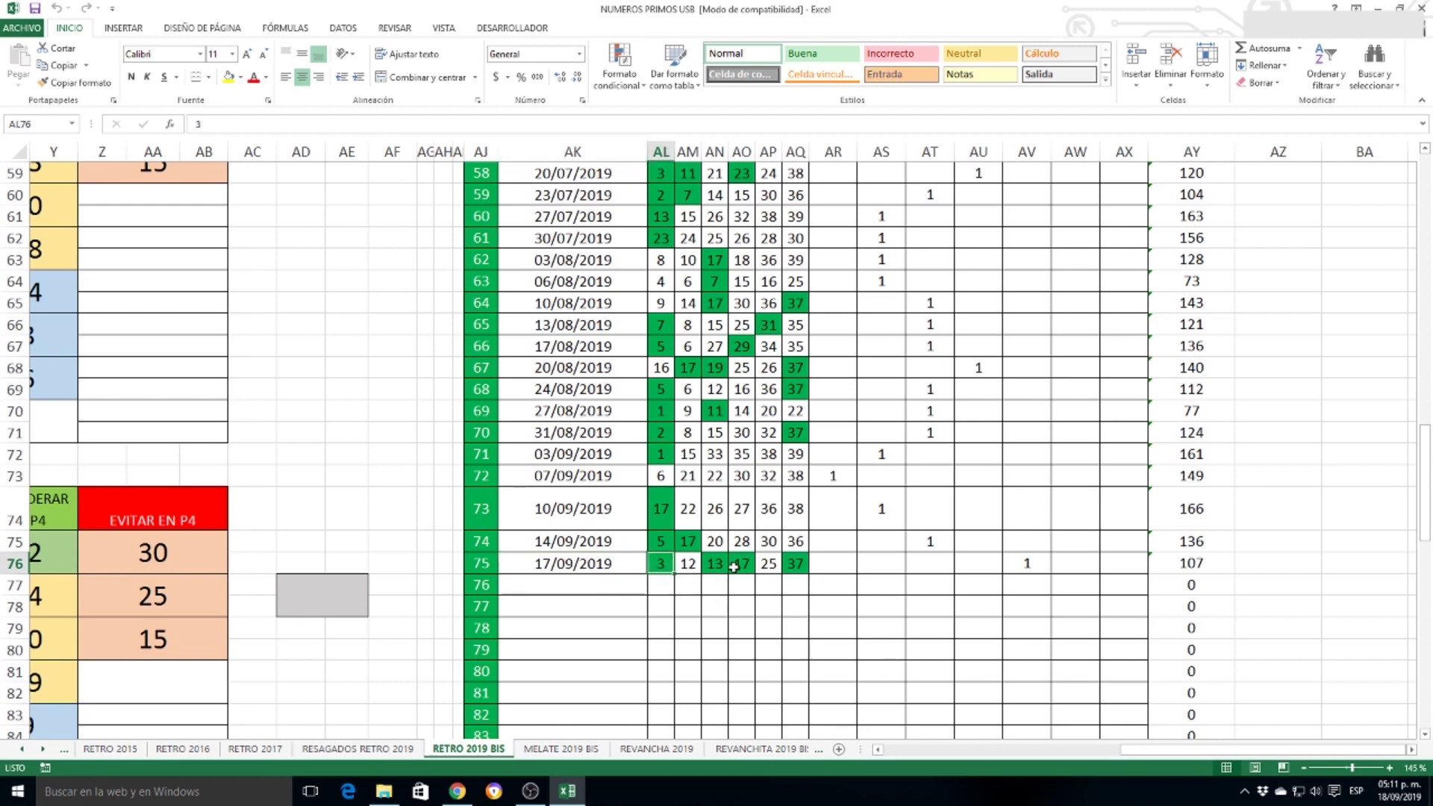
pyautogui.click(1028, 566)
pyautogui.moveTo(1186, 758); pyautogui.dragTo(1019, 758)
pyautogui.scroll(14, 1029, 667)
pyautogui.scroll(5, 1028, 667)
pyautogui.click(1039, 521)
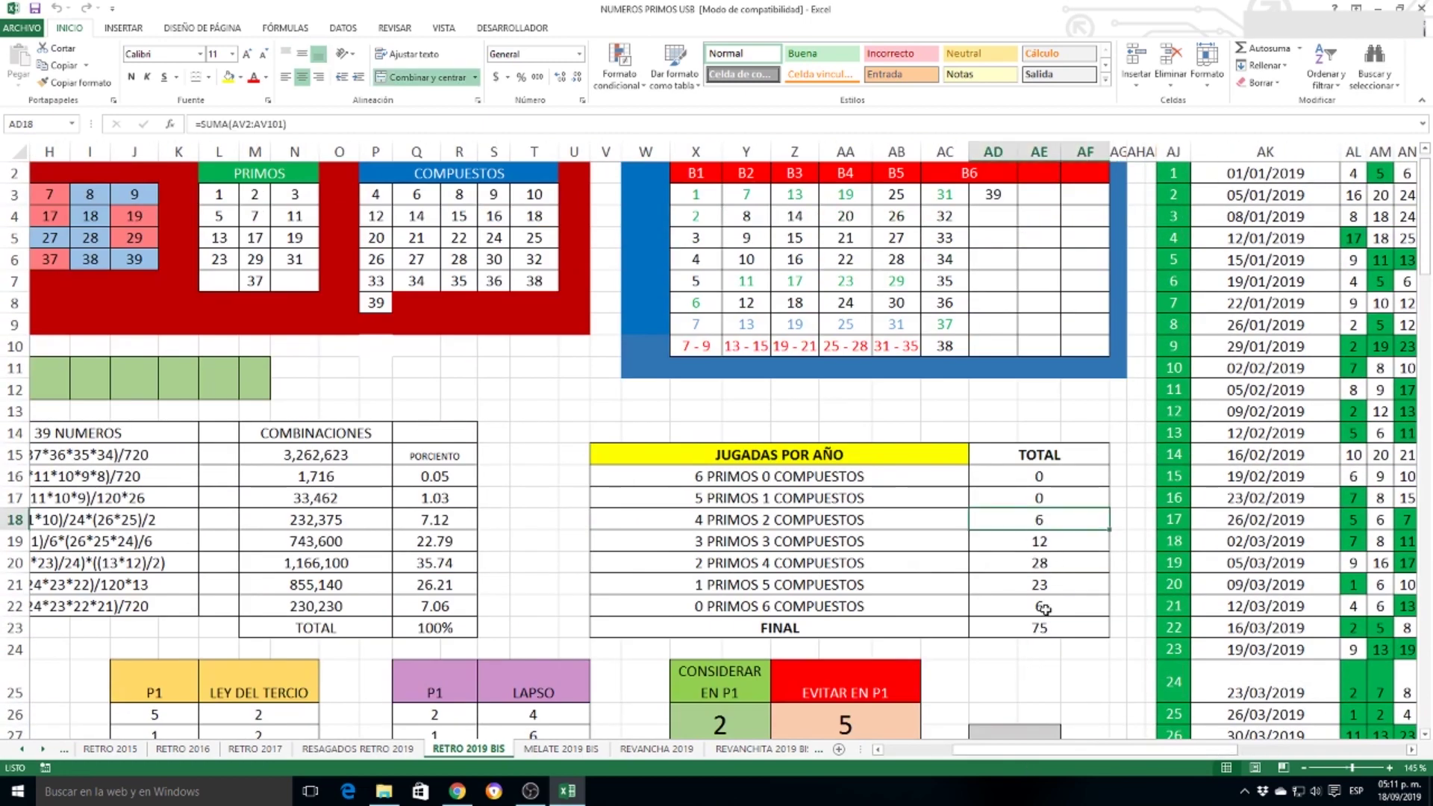
pyautogui.moveTo(1041, 520); pyautogui.dragTo(446, 521)
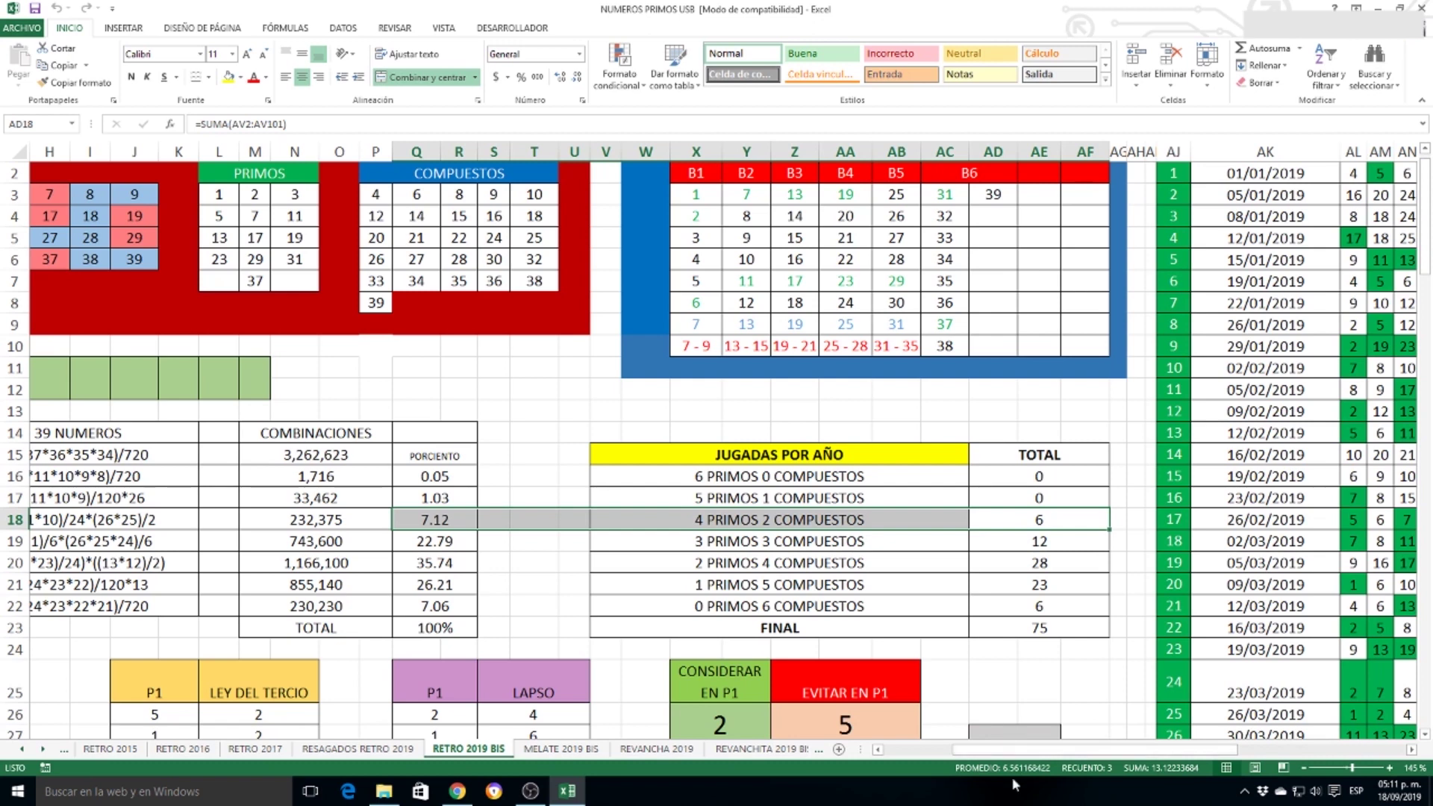
# Step: Compare the 3 PRIMOS 3 COMPUESTOS and 2 PRIMOS 4 COMPUESTOS totals with their PORCIENTO values
pyautogui.moveTo(1039, 542); pyautogui.dragTo(457, 547)
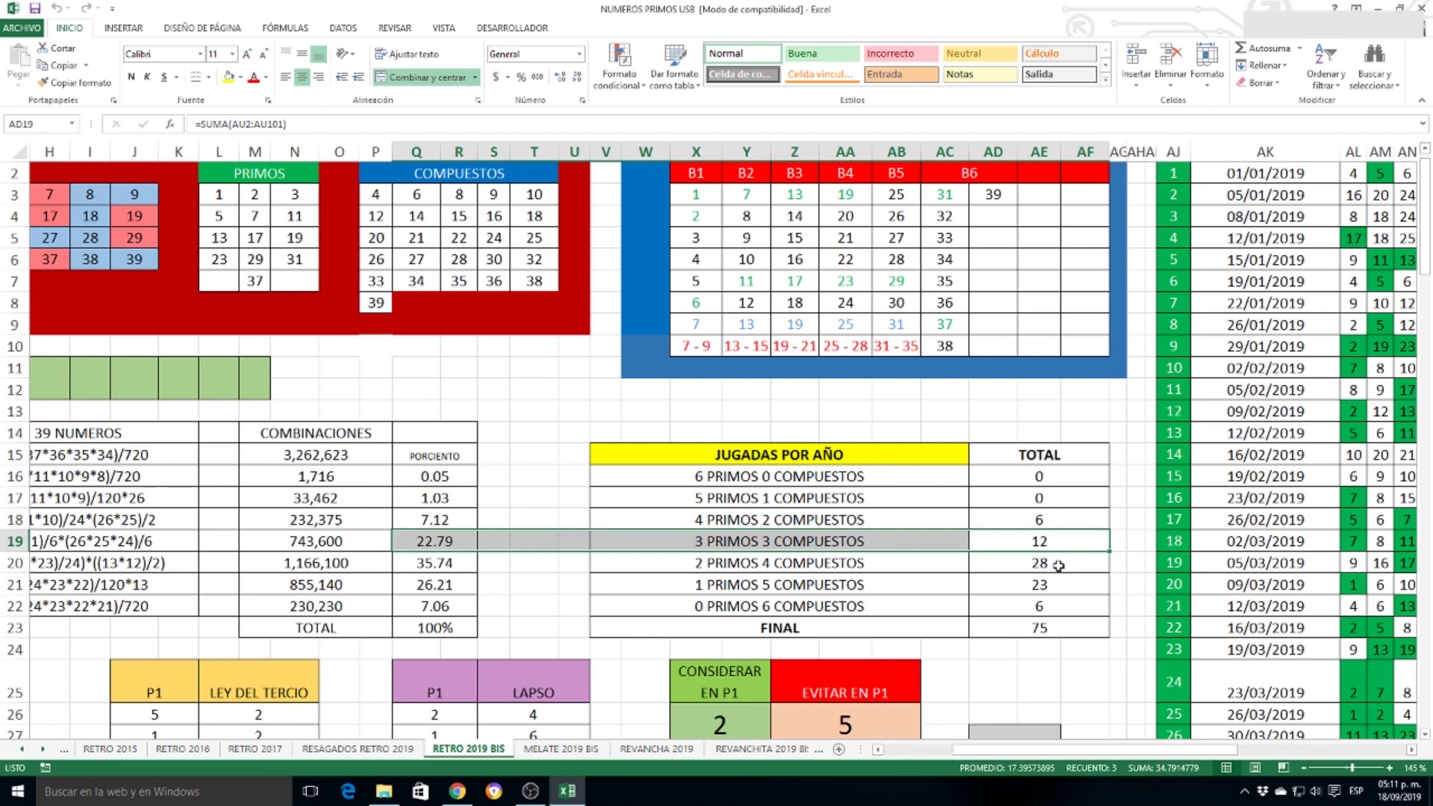
pyautogui.moveTo(1059, 566); pyautogui.dragTo(405, 553)
pyautogui.hotkey('shift', 'Right')
pyautogui.hotkey('shift', 'Right')
pyautogui.hotkey('shift', 'Right')
pyautogui.hotkey('shift', 'Right')
pyautogui.hotkey('shift', 'Right')
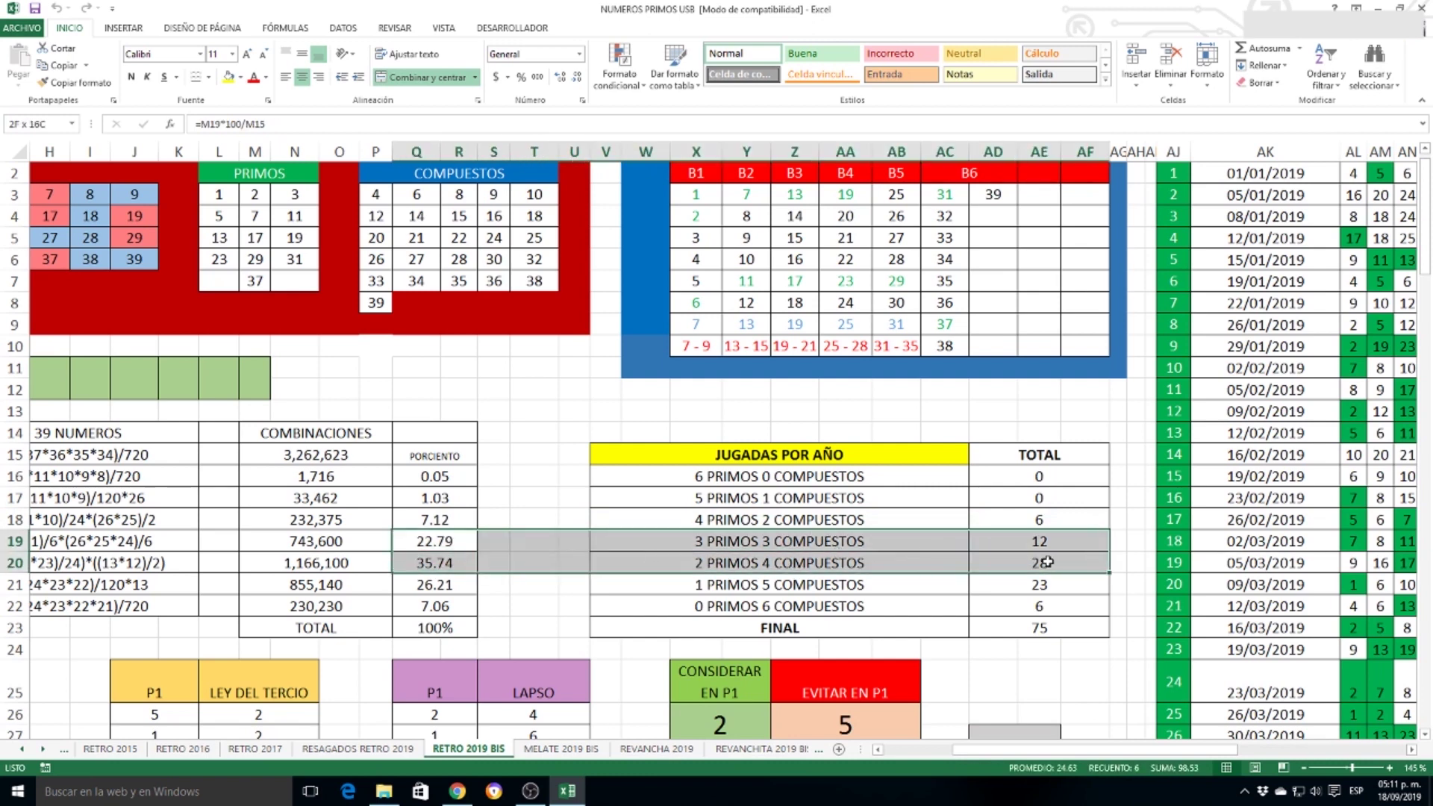
pyautogui.hotkey('shift', 'Left')
pyautogui.hotkey('shift', 'Left')
pyautogui.hotkey('shift', 'Left')
pyautogui.hotkey('shift', 'Left')
pyautogui.hotkey('shift', 'Left')
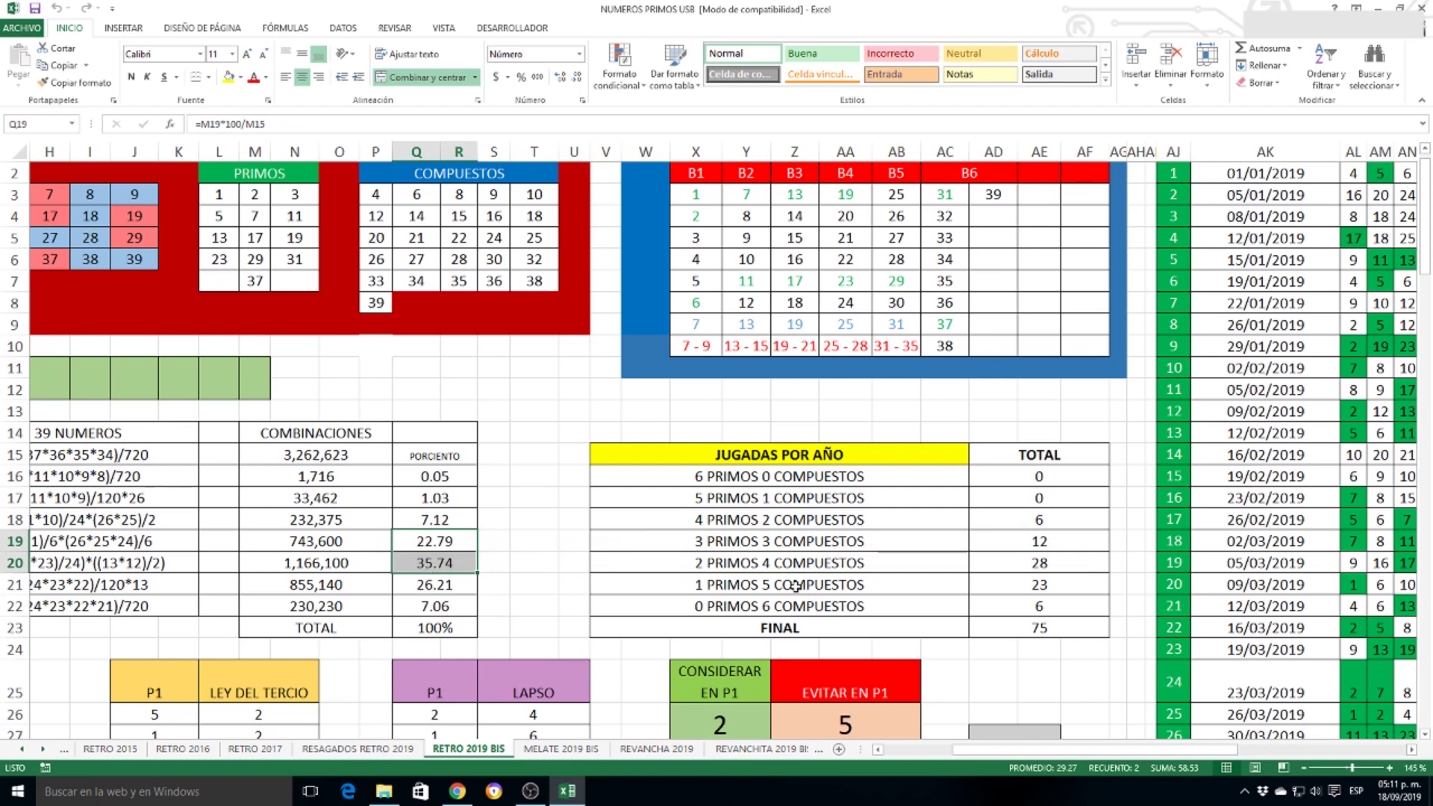
# Step: Compare the 1 PRIMOS 5 COMPUESTOS total in the JUGADAS POR AÑO summary with its PORCIENTO value
pyautogui.click(1027, 590)
pyautogui.moveTo(1027, 590); pyautogui.dragTo(446, 590)
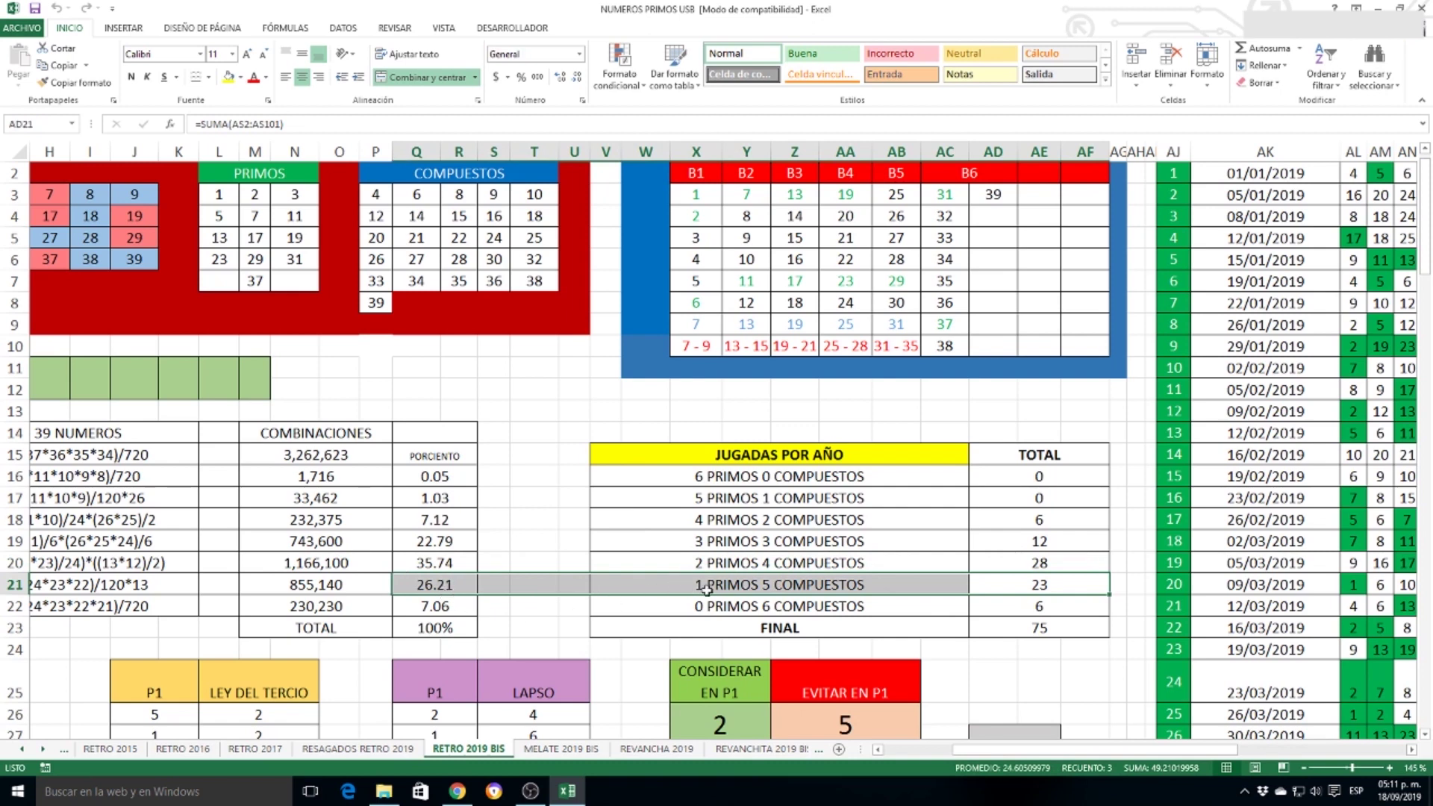
pyautogui.click(748, 559)
pyautogui.click(712, 583)
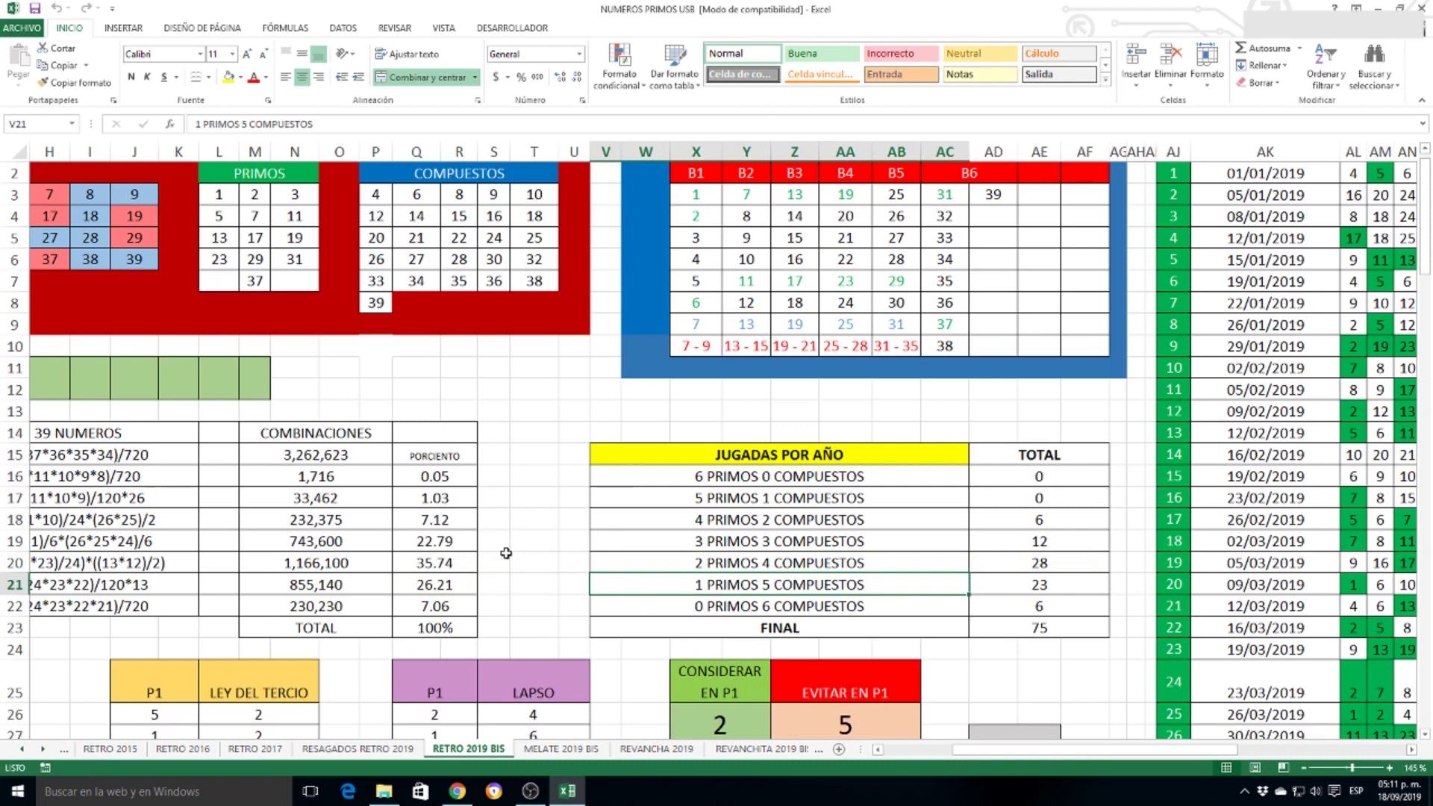
# Step: Trace the PORCIENTO values across to the 3 PRIMOS 3 COMPUESTOS and 2 PRIMOS 4 COMPUESTOS rows of the yearly summary
pyautogui.moveTo(449, 540); pyautogui.dragTo(750, 542)
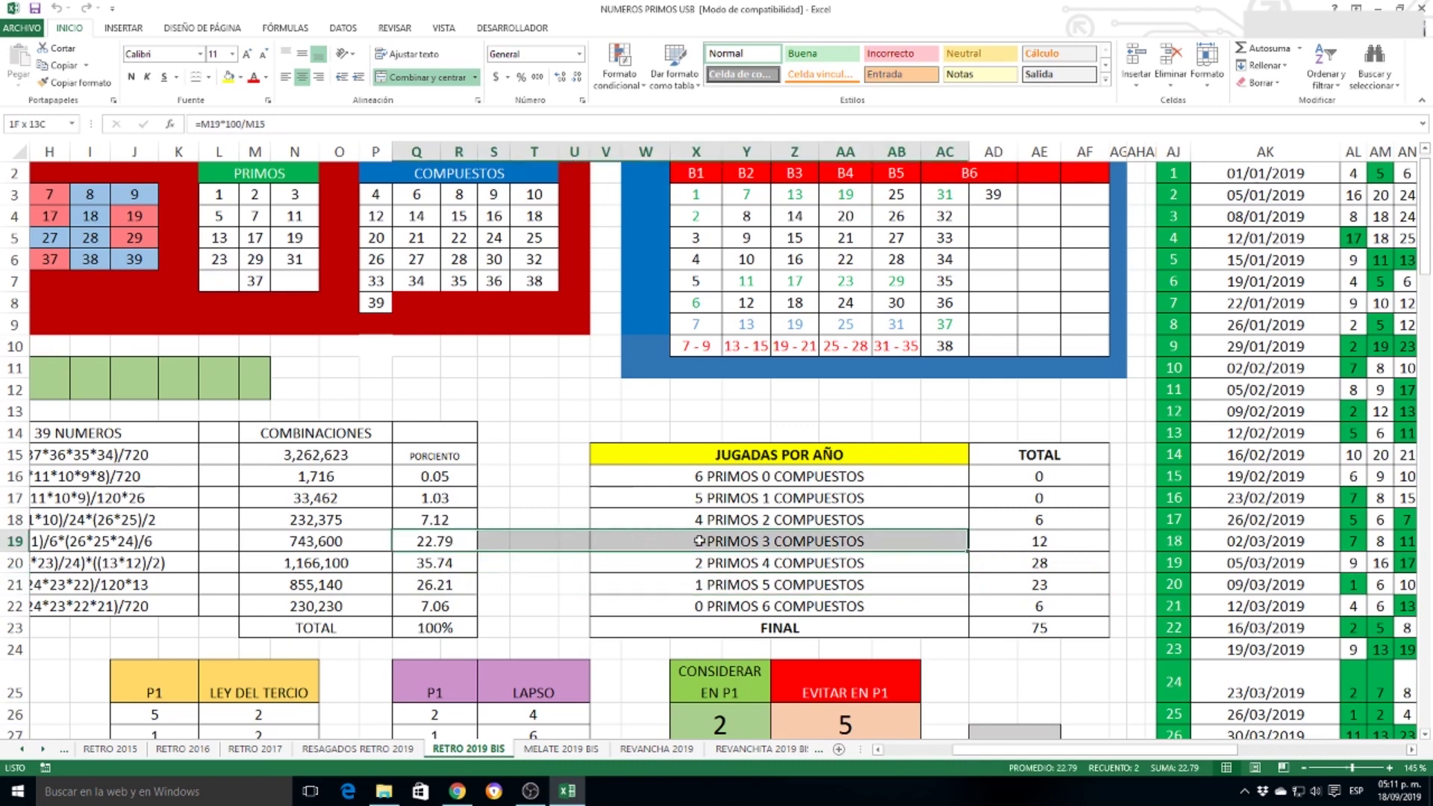
pyautogui.moveTo(460, 565); pyautogui.dragTo(710, 564)
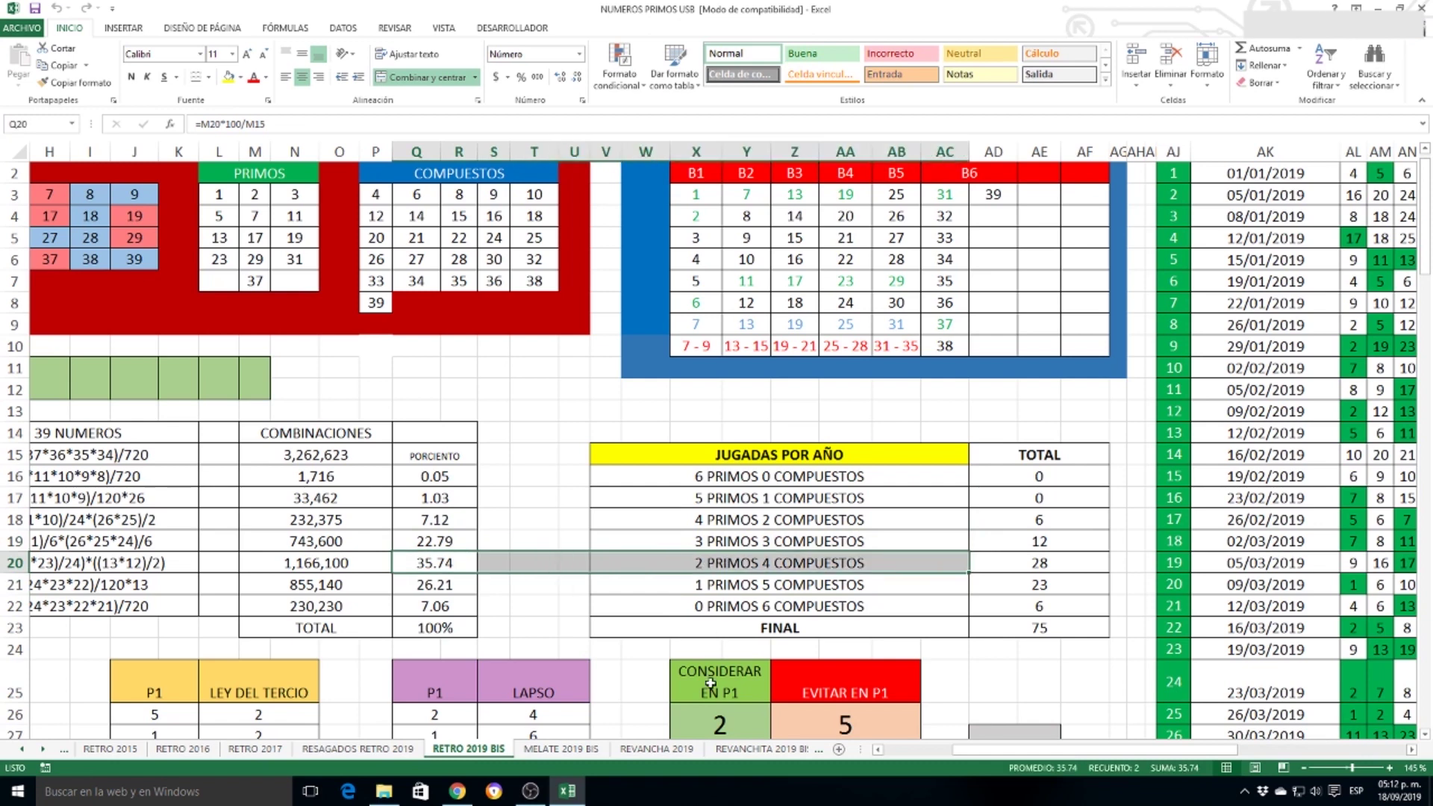
pyautogui.click(836, 539)
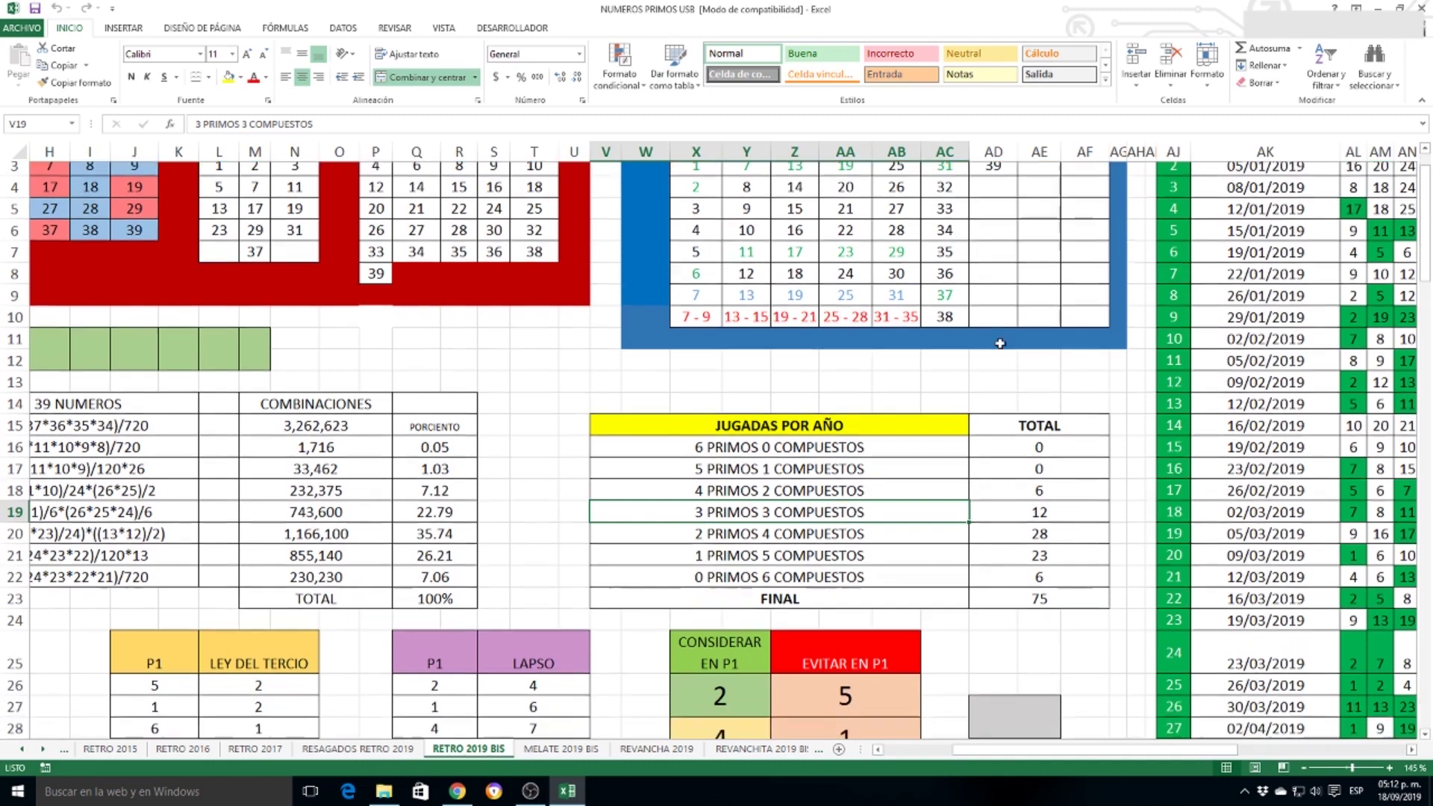
# Step: Go through the CONSIDERAR EN P1 list number by number: 2, 4, 9 and 8
pyautogui.scroll(-2, 1000, 343)
pyautogui.scroll(-2, 1000, 343)
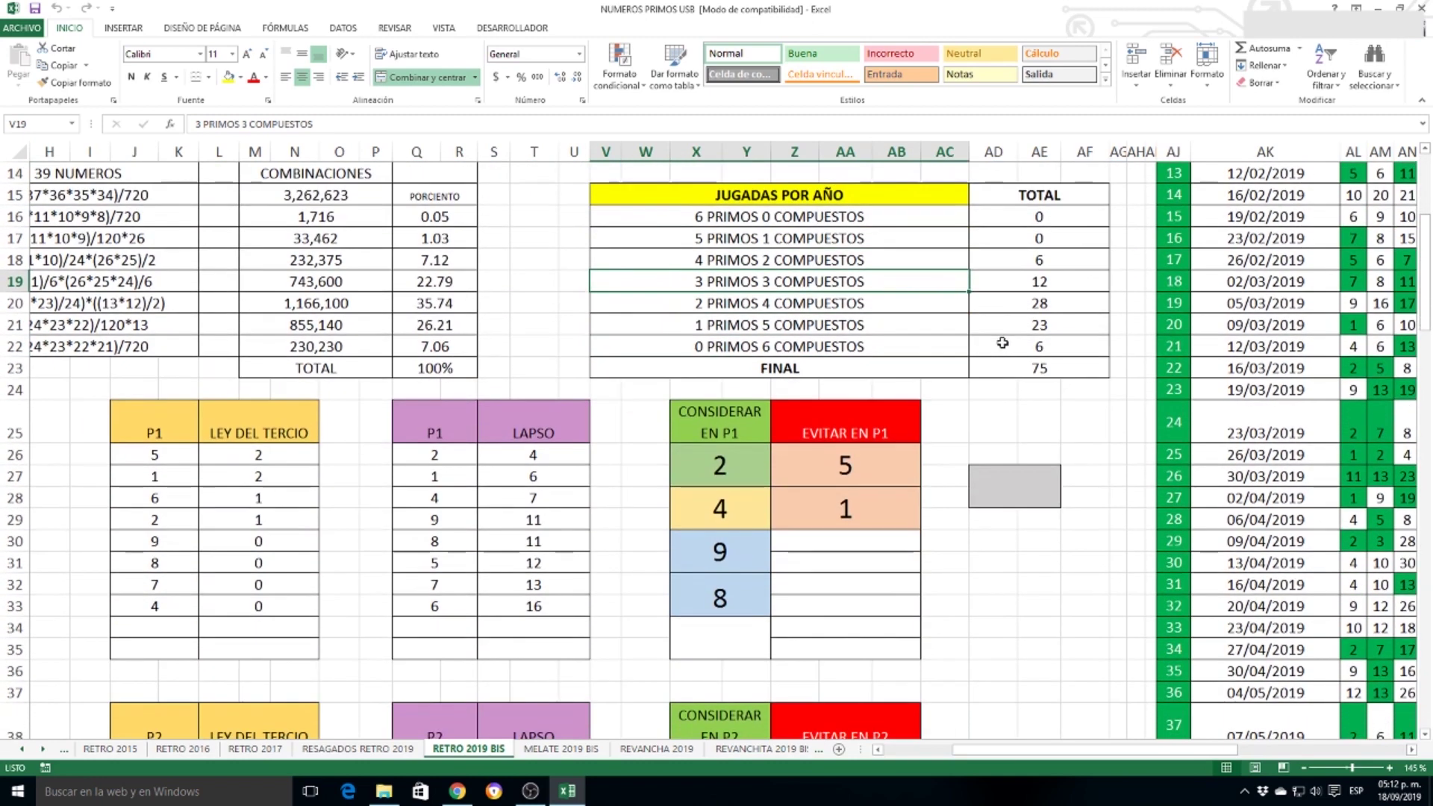
pyautogui.scroll(-1, 1002, 343)
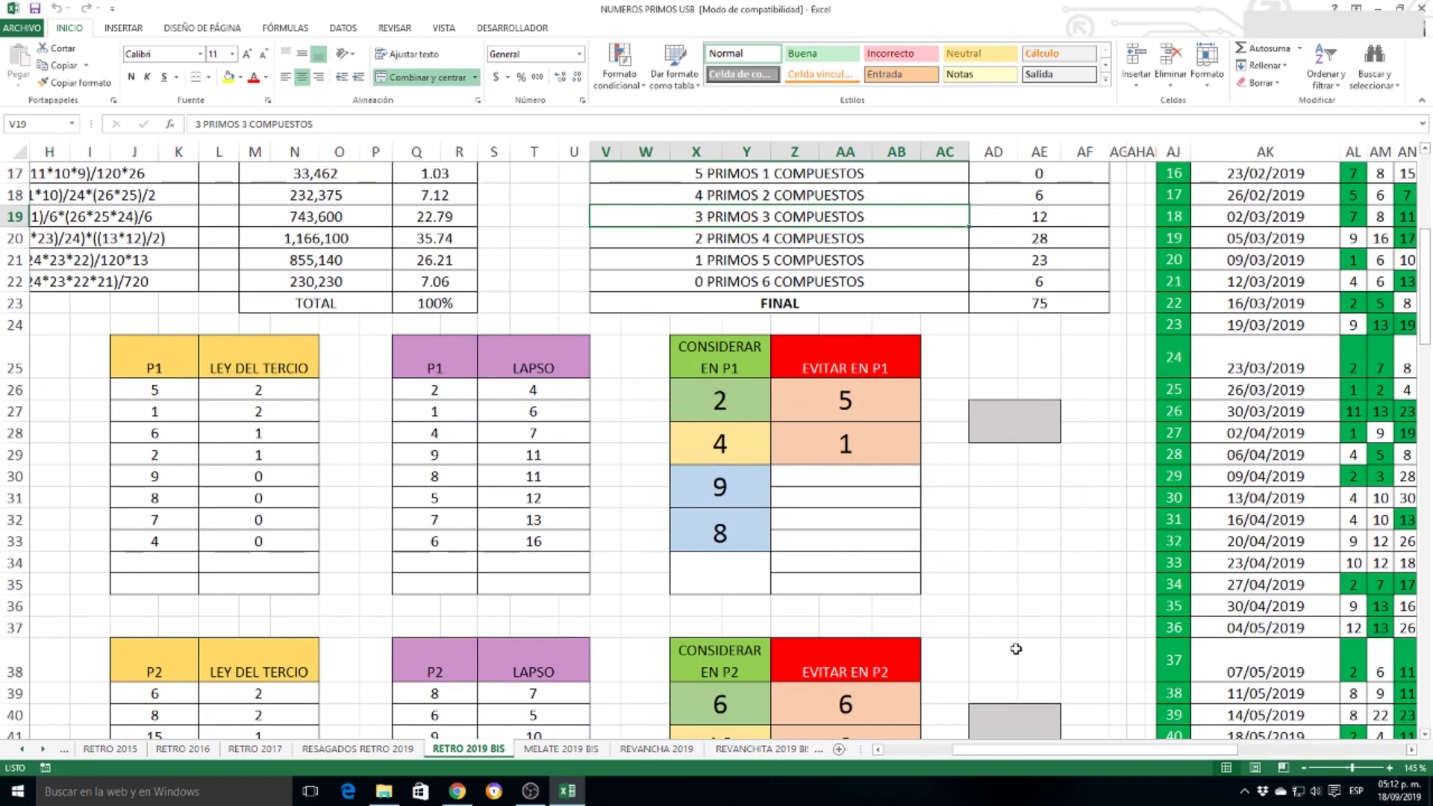
pyautogui.moveTo(1039, 750); pyautogui.dragTo(970, 753)
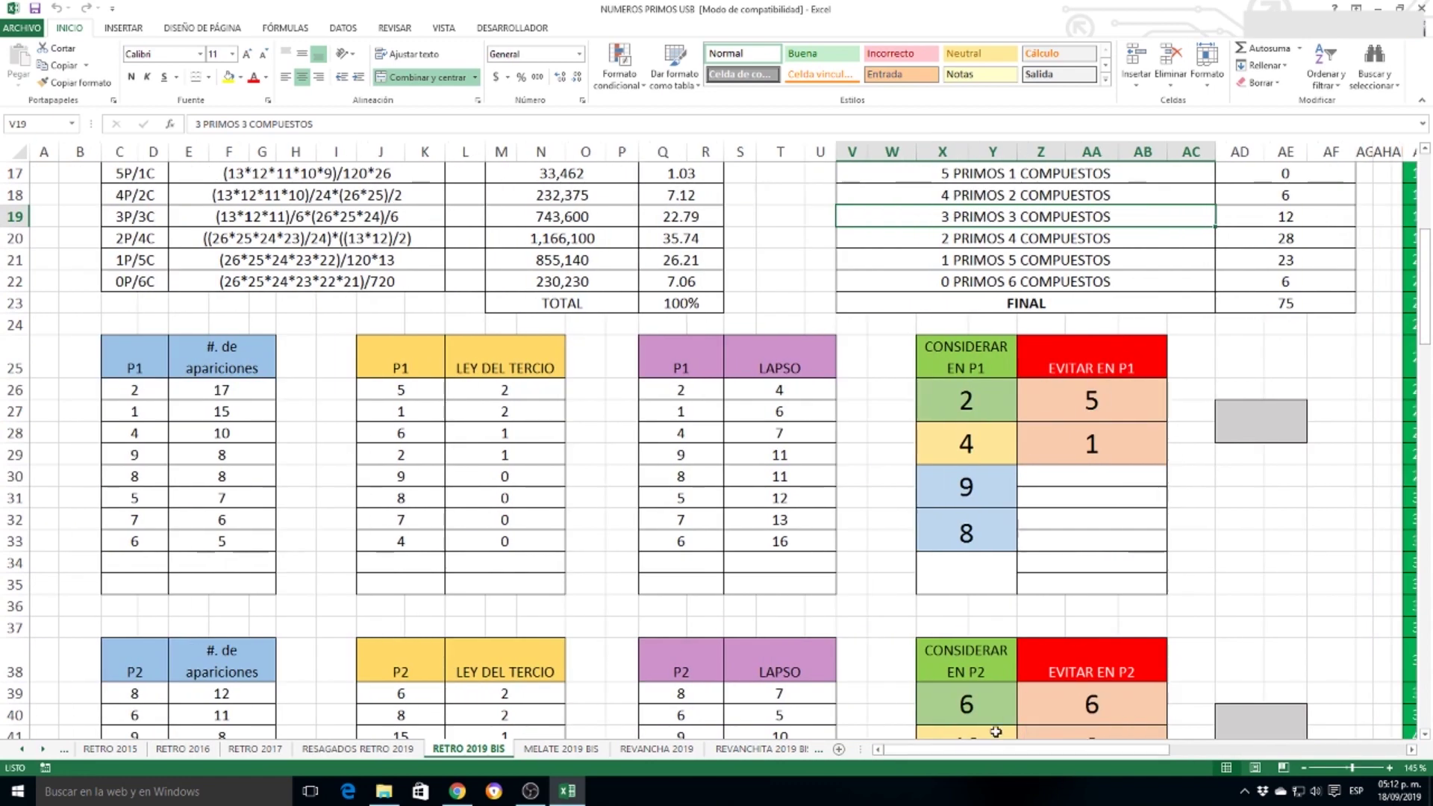
pyautogui.click(972, 410)
pyautogui.click(978, 455)
pyautogui.click(986, 481)
pyautogui.click(987, 527)
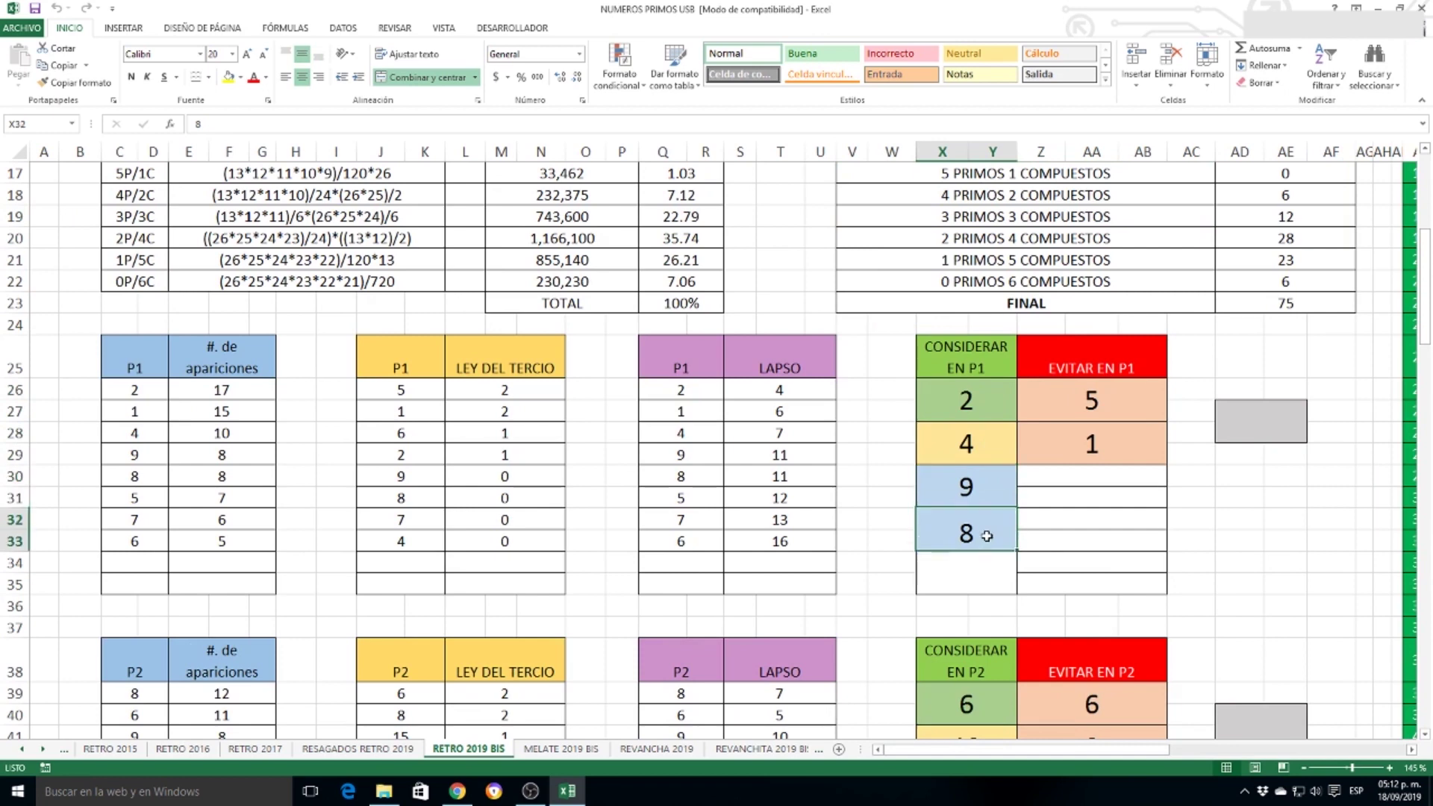
# Step: Check P1 candidate 2 against its number of appearances, and the EVITAR EN P1 numbers 5 and 1 against the LEY DEL TERCIO table
pyautogui.click(983, 410)
pyautogui.moveTo(134, 394); pyautogui.dragTo(198, 405)
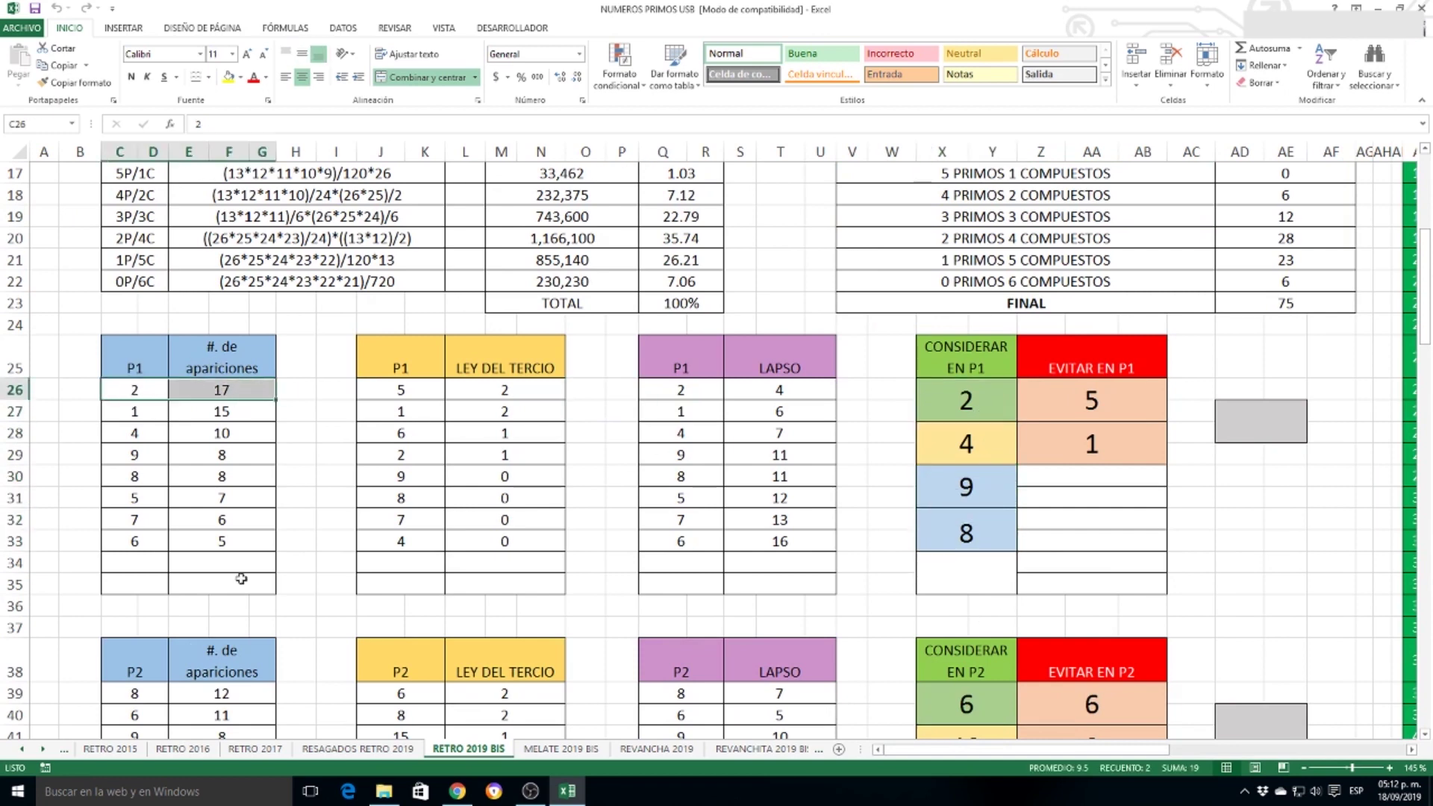
pyautogui.click(952, 408)
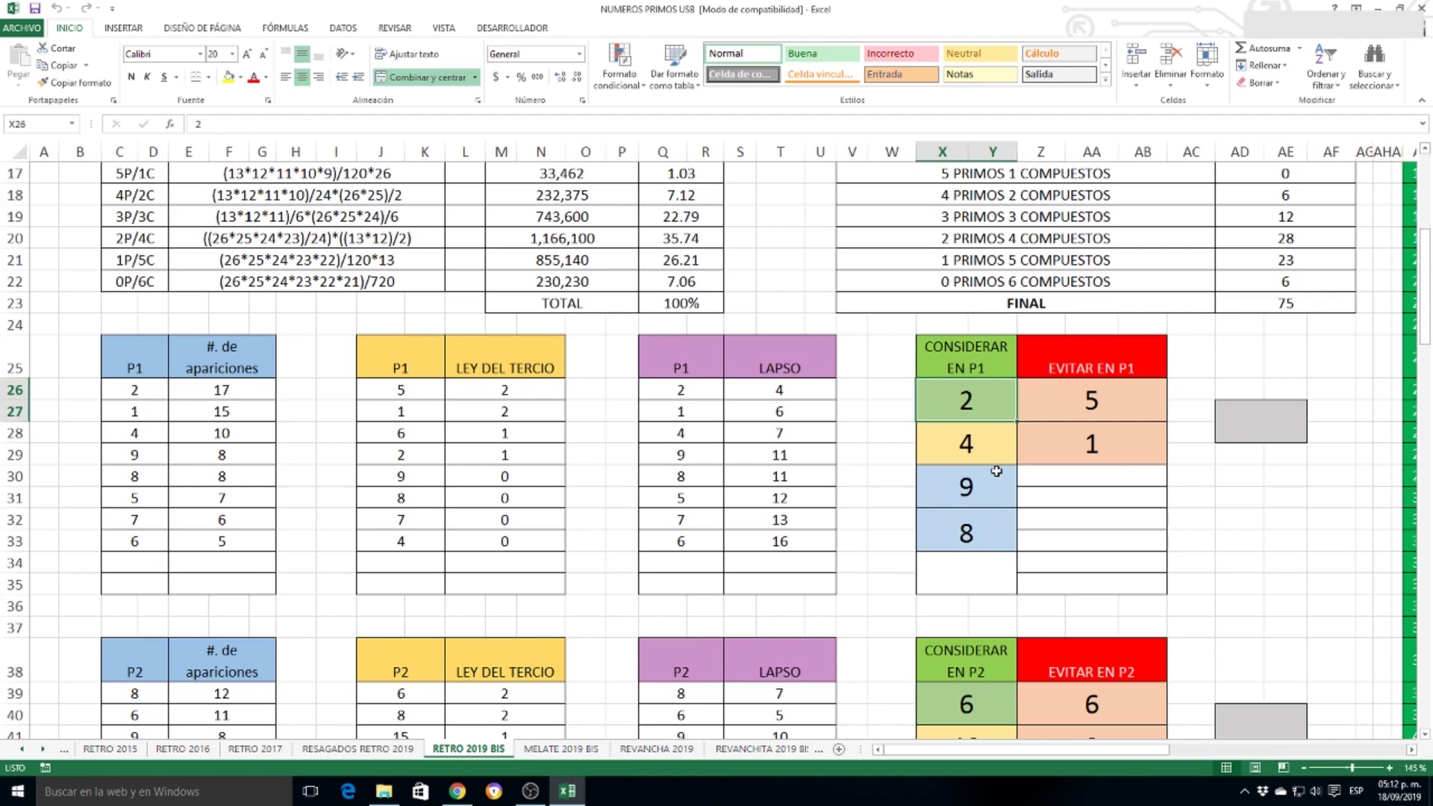
pyautogui.click(1106, 411)
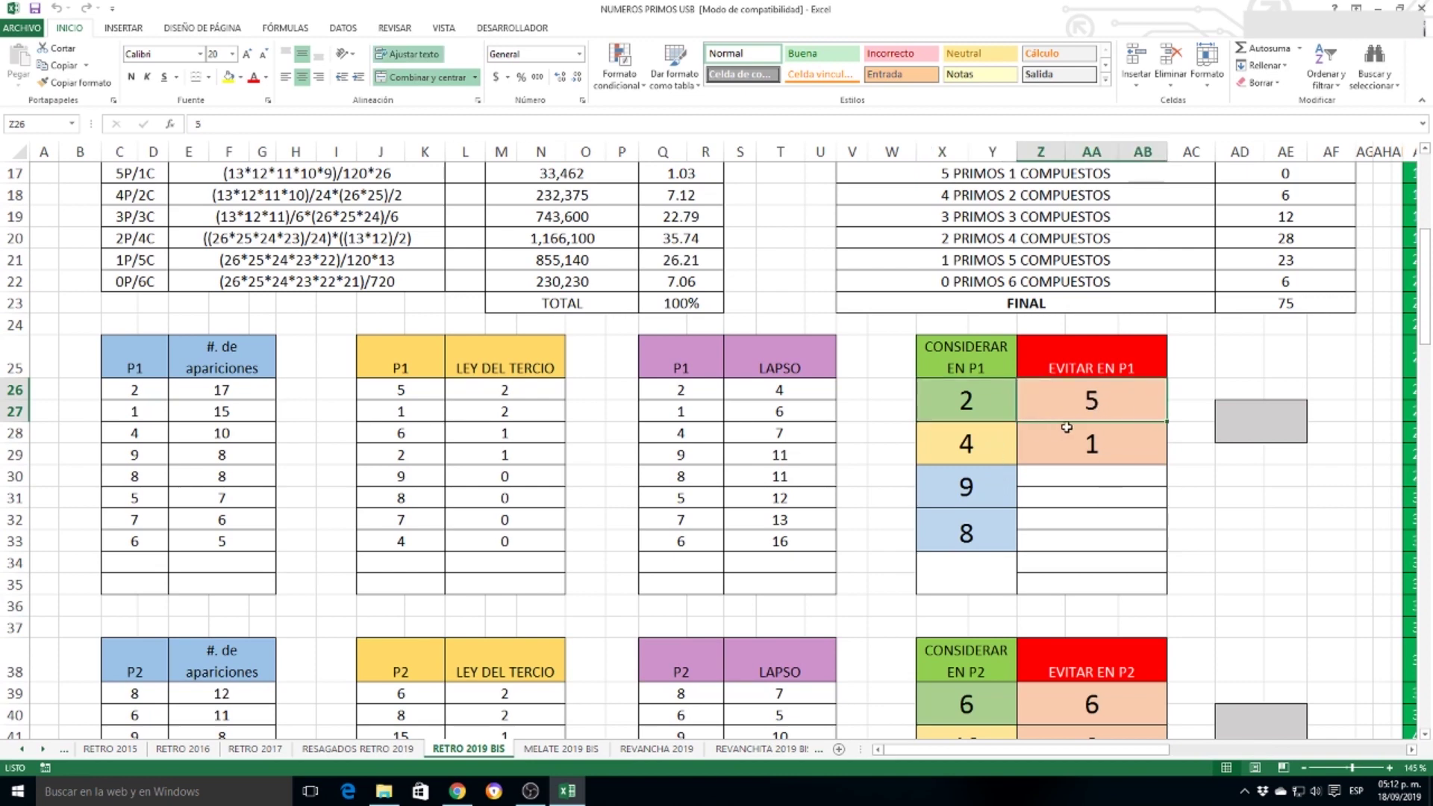
pyautogui.moveTo(408, 389); pyautogui.dragTo(486, 420)
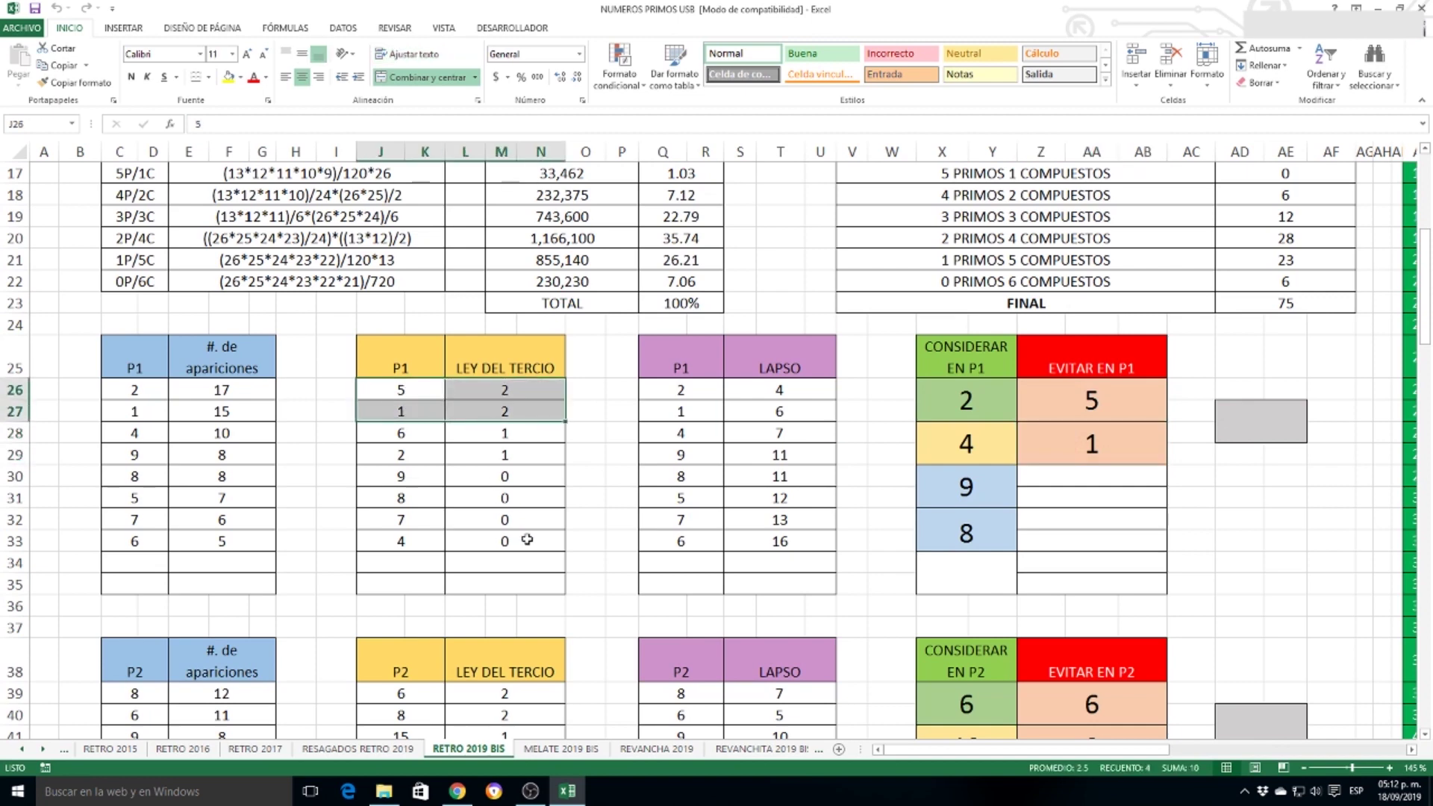
# Step: Compare number 6 in the CONSIDERAR and EVITAR lists for P2 with its LEY DEL TERCIO row
pyautogui.scroll(-6, 863, 468)
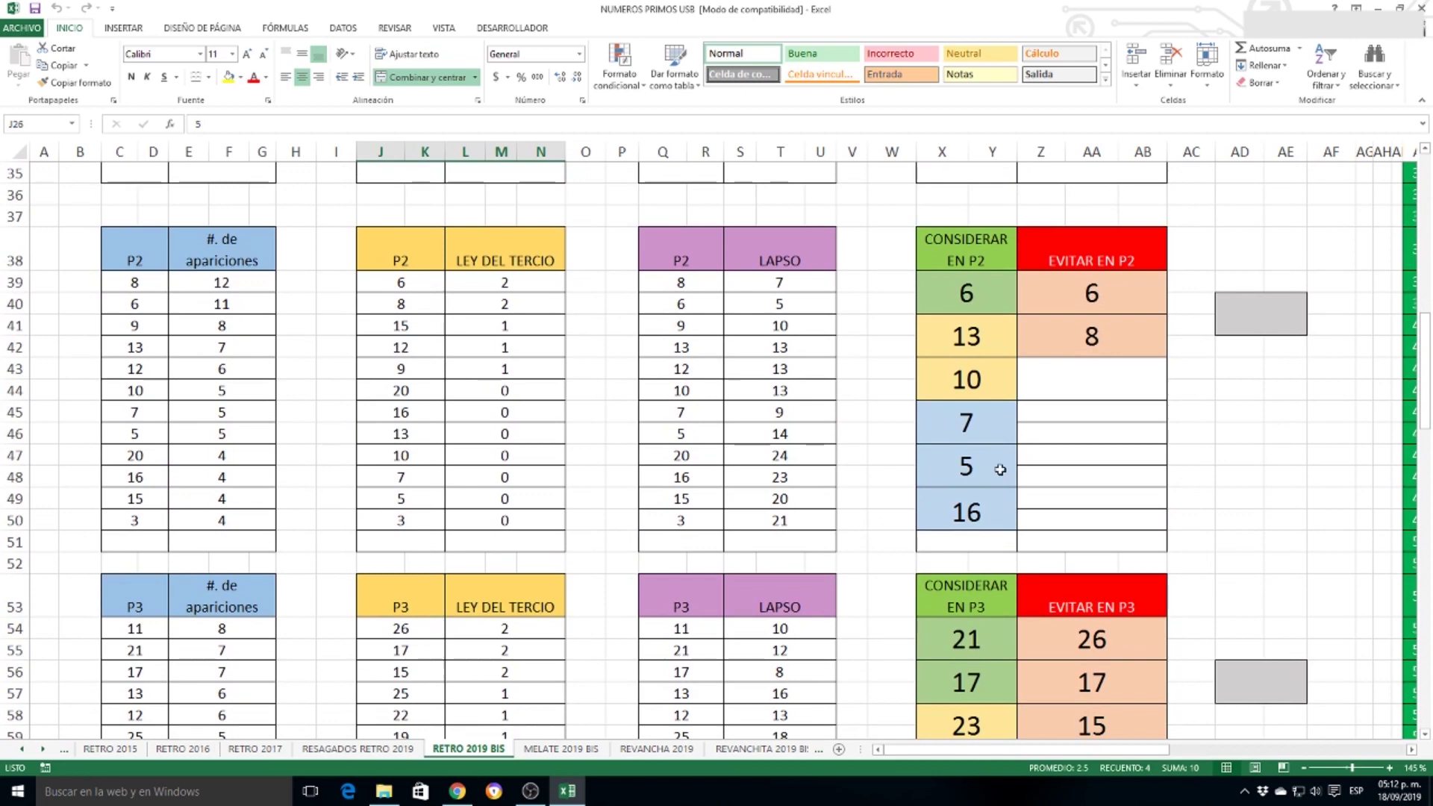
pyautogui.click(981, 296)
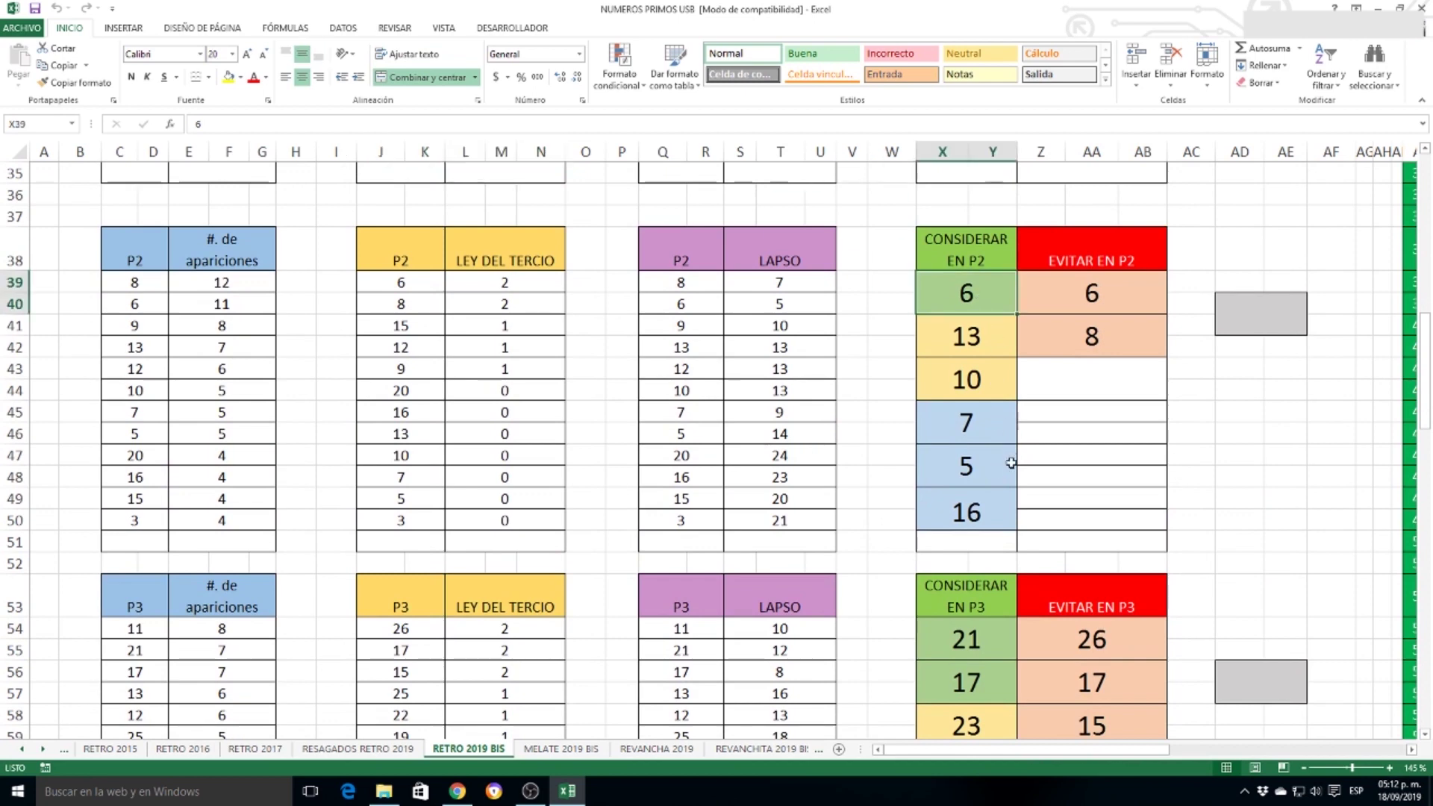
pyautogui.moveTo(1007, 292); pyautogui.dragTo(1036, 289)
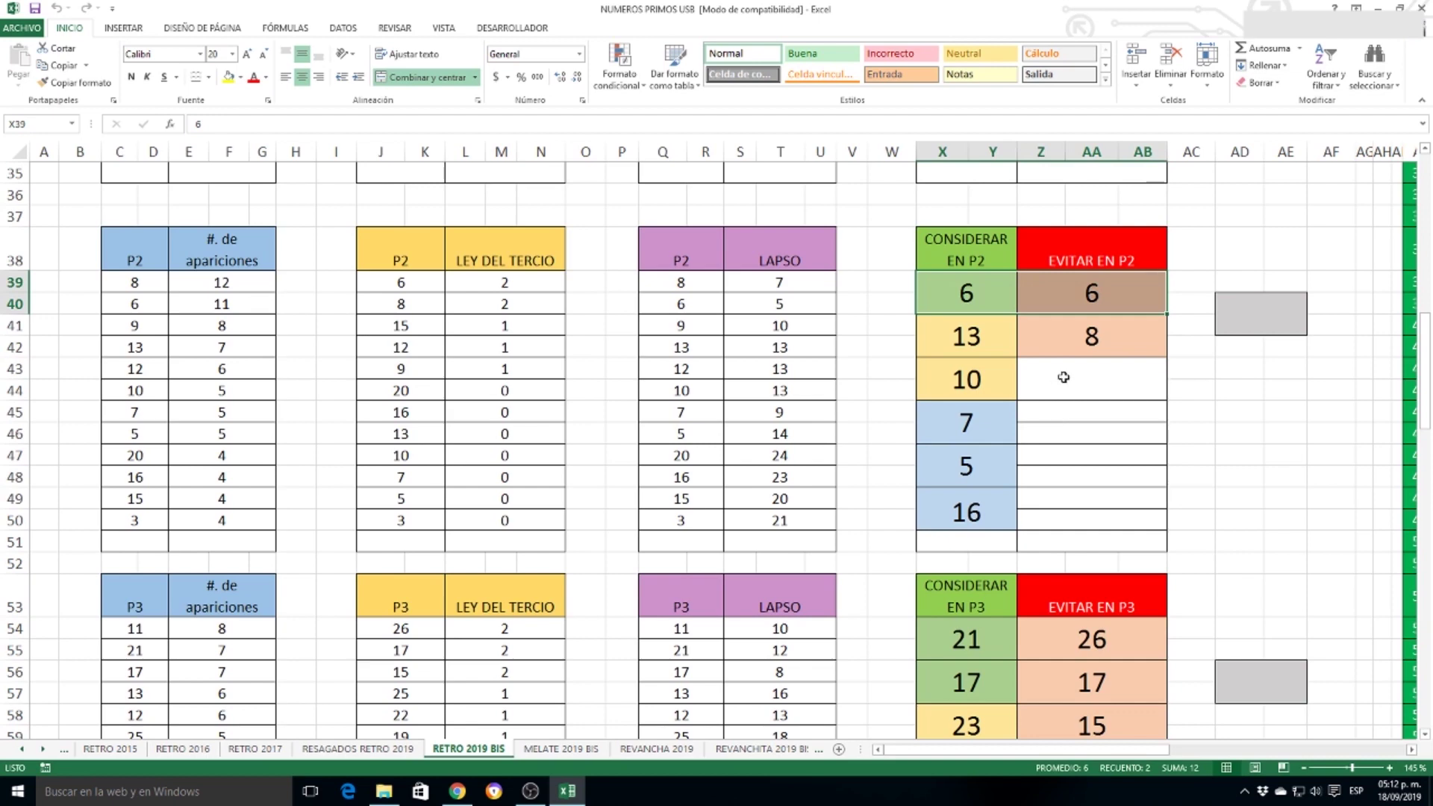
pyautogui.click(995, 292)
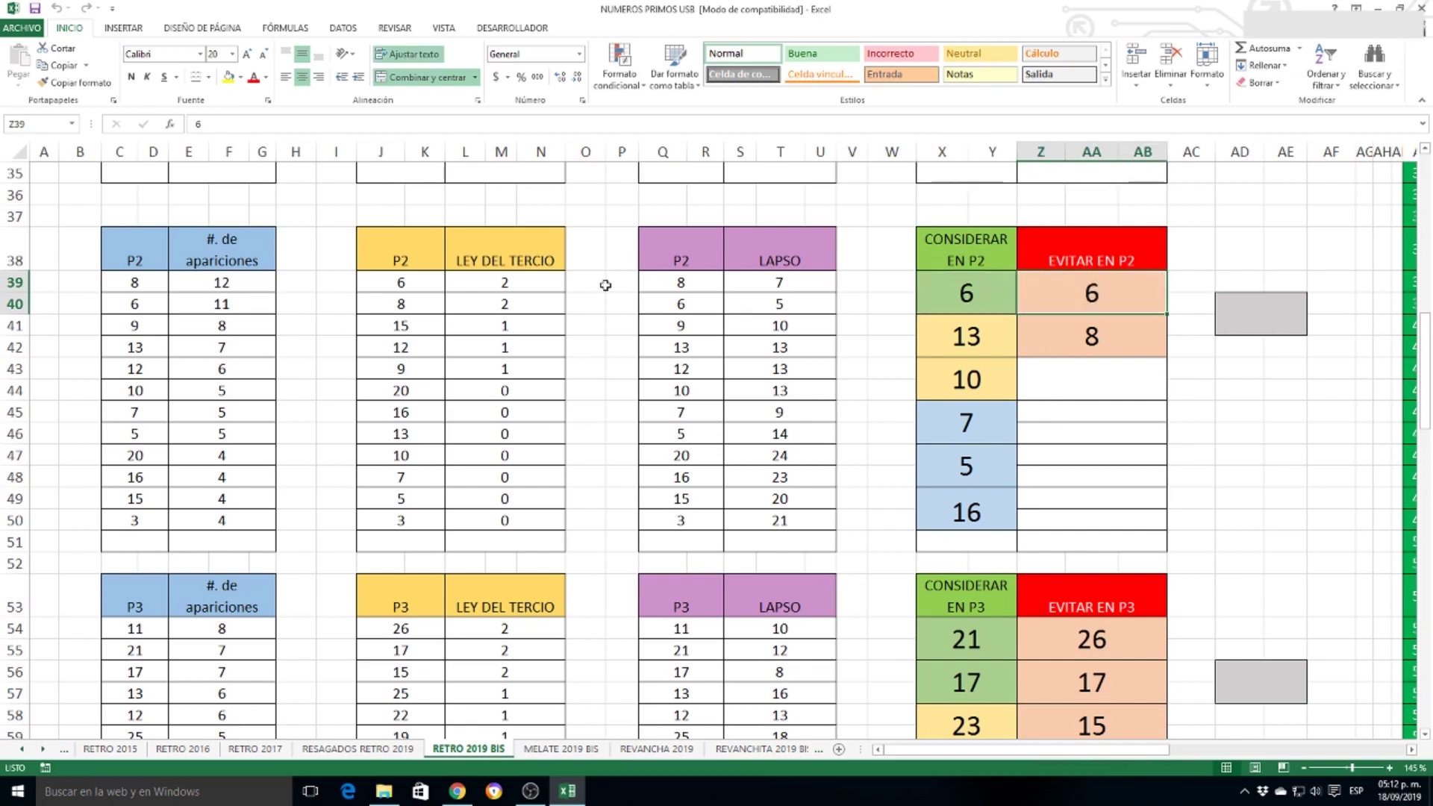
pyautogui.moveTo(395, 282); pyautogui.dragTo(493, 284)
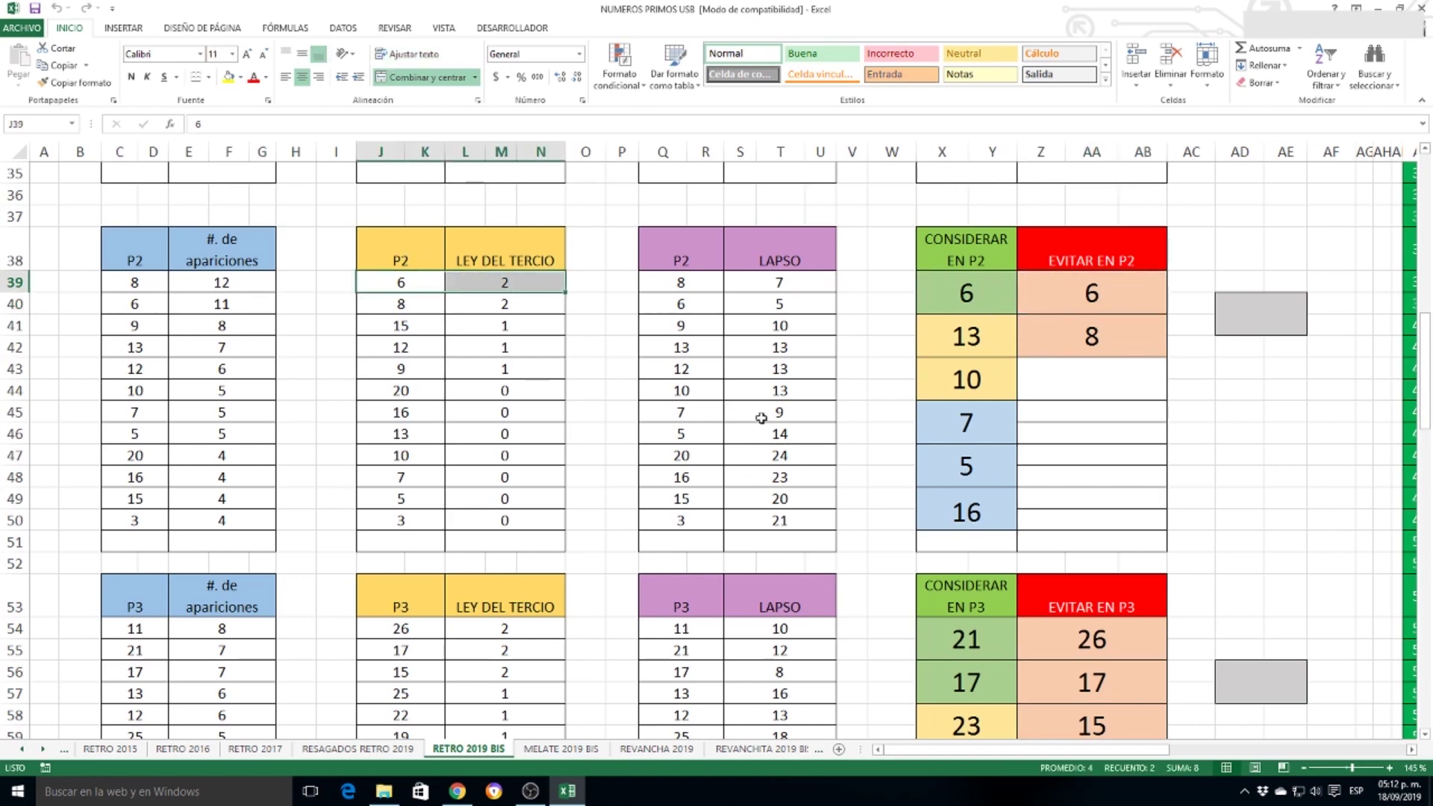
pyautogui.click(985, 291)
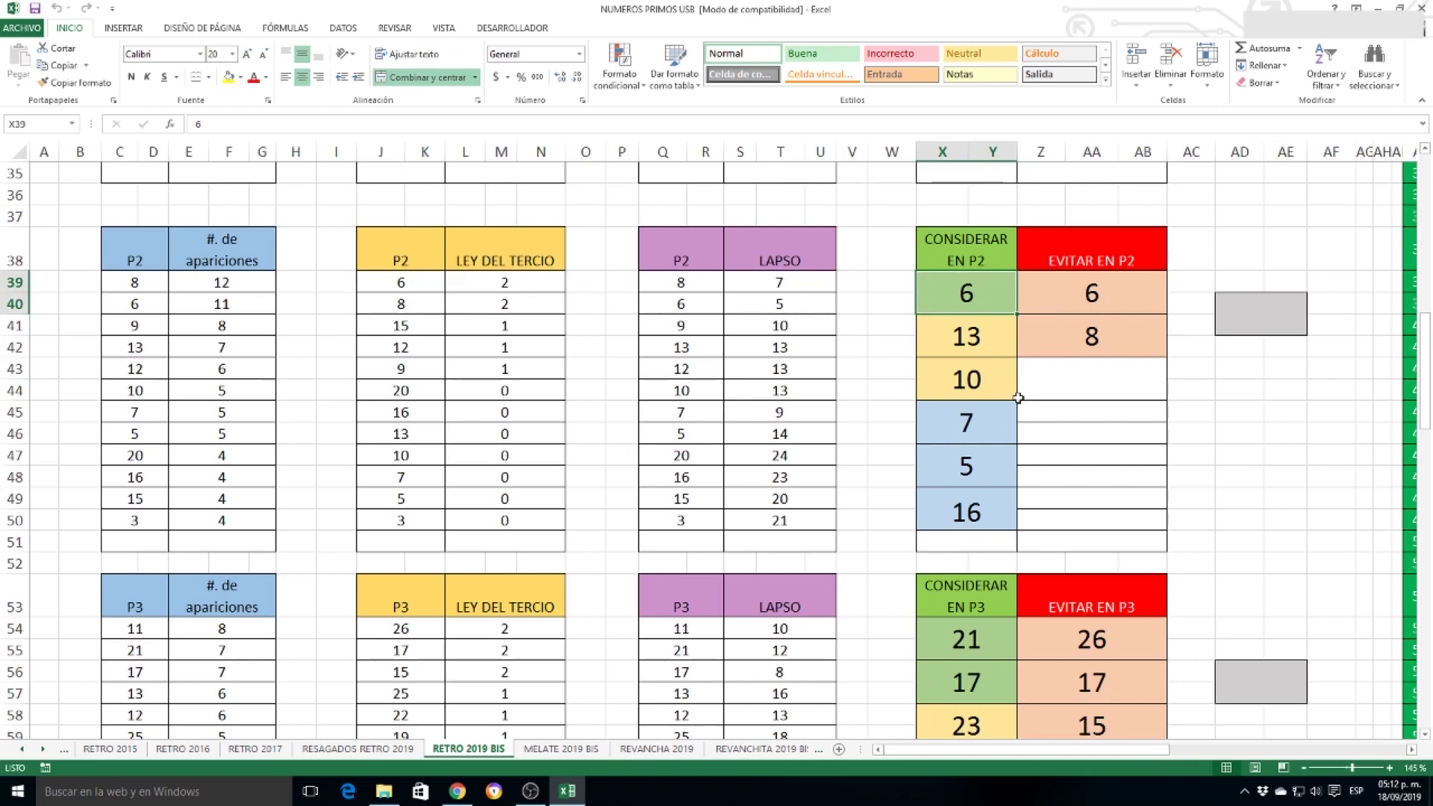
# Step: Review the remaining P2 candidates 13, 10, 7, 5 and 16, plus number 8 in EVITAR EN P2
pyautogui.click(979, 335)
pyautogui.click(974, 380)
pyautogui.click(979, 429)
pyautogui.click(980, 466)
pyautogui.click(992, 510)
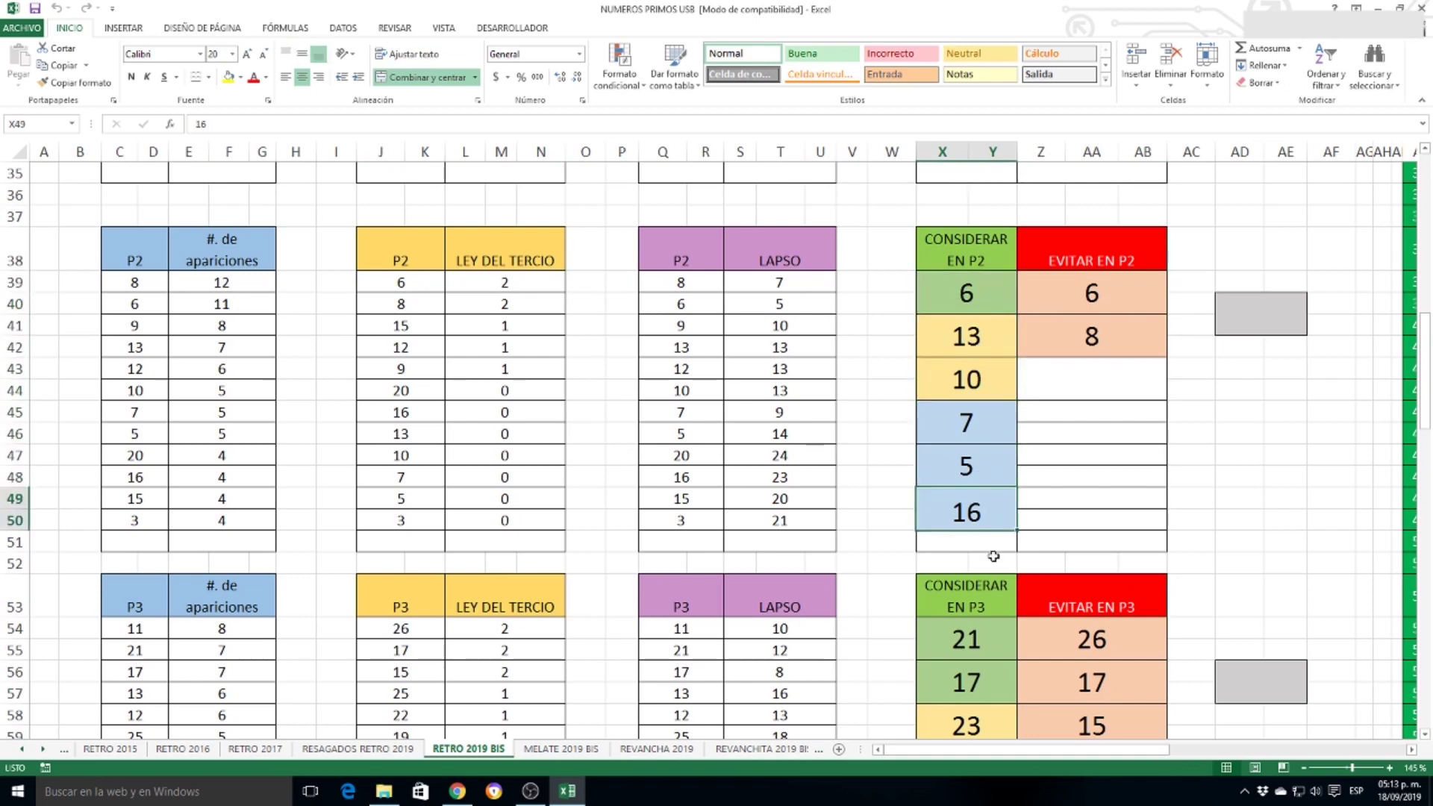
pyautogui.click(1085, 351)
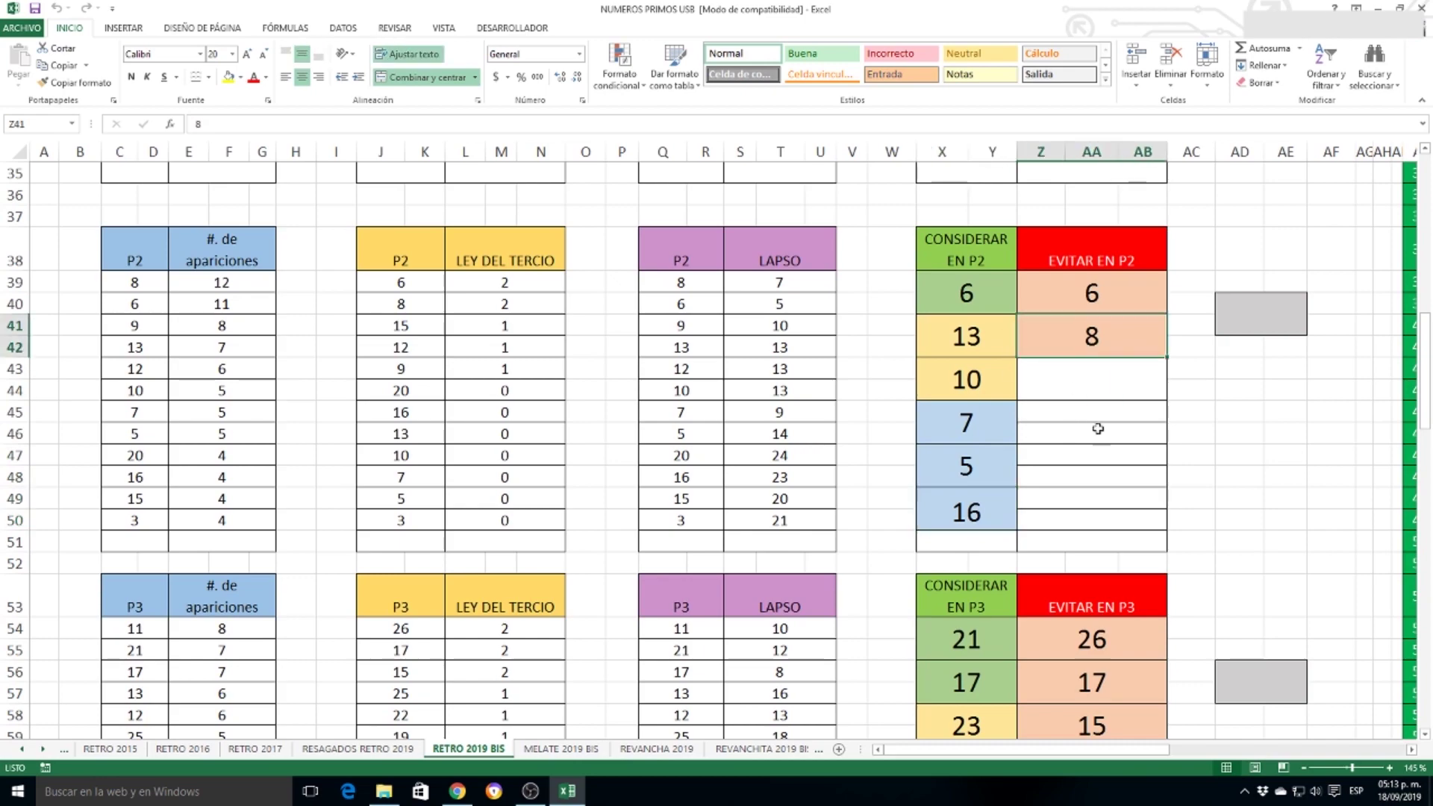
# Step: Check the P3 candidates 21 and 17, comparing 17 across the CONSIDERAR and EVITAR lists
pyautogui.scroll(-4, 1100, 460)
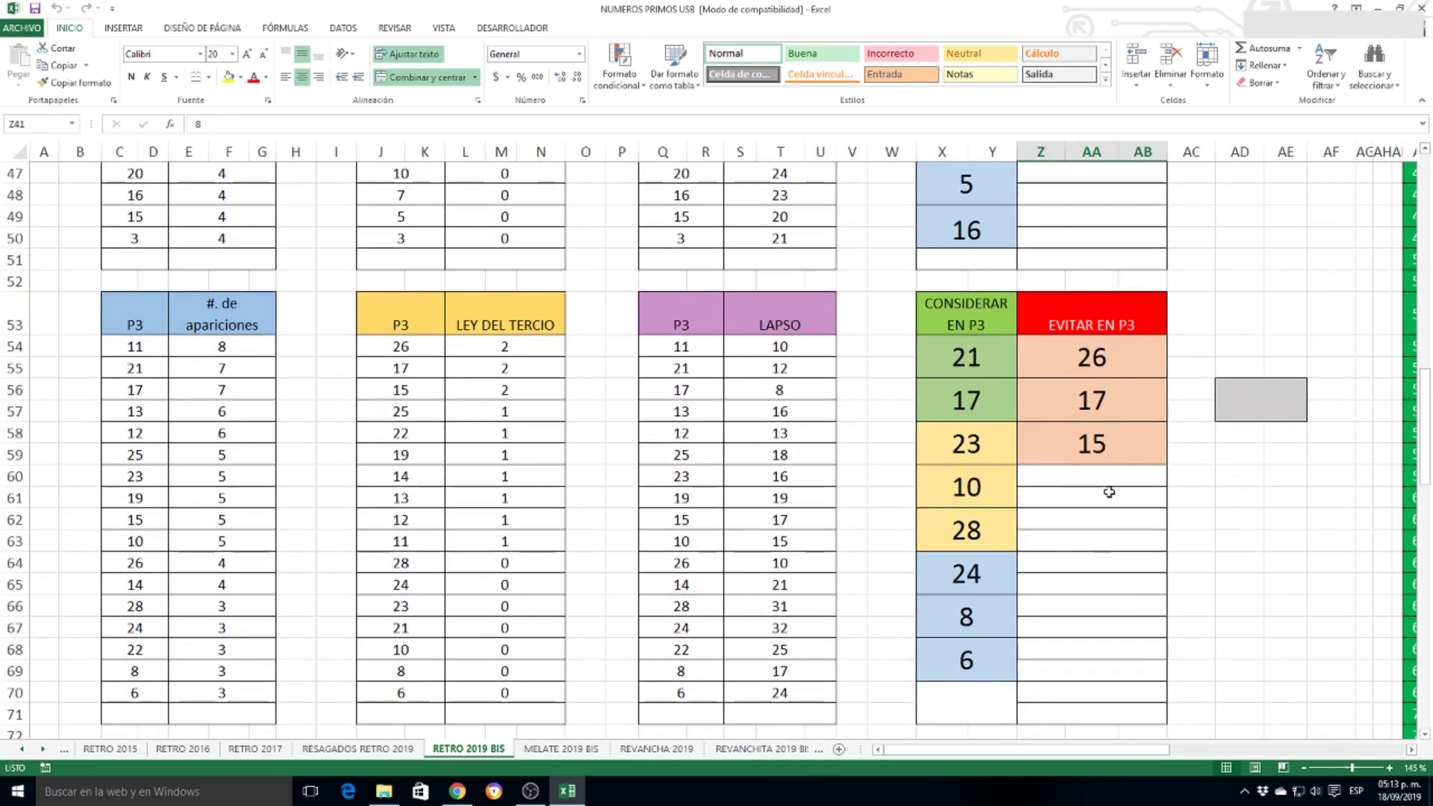
pyautogui.click(991, 364)
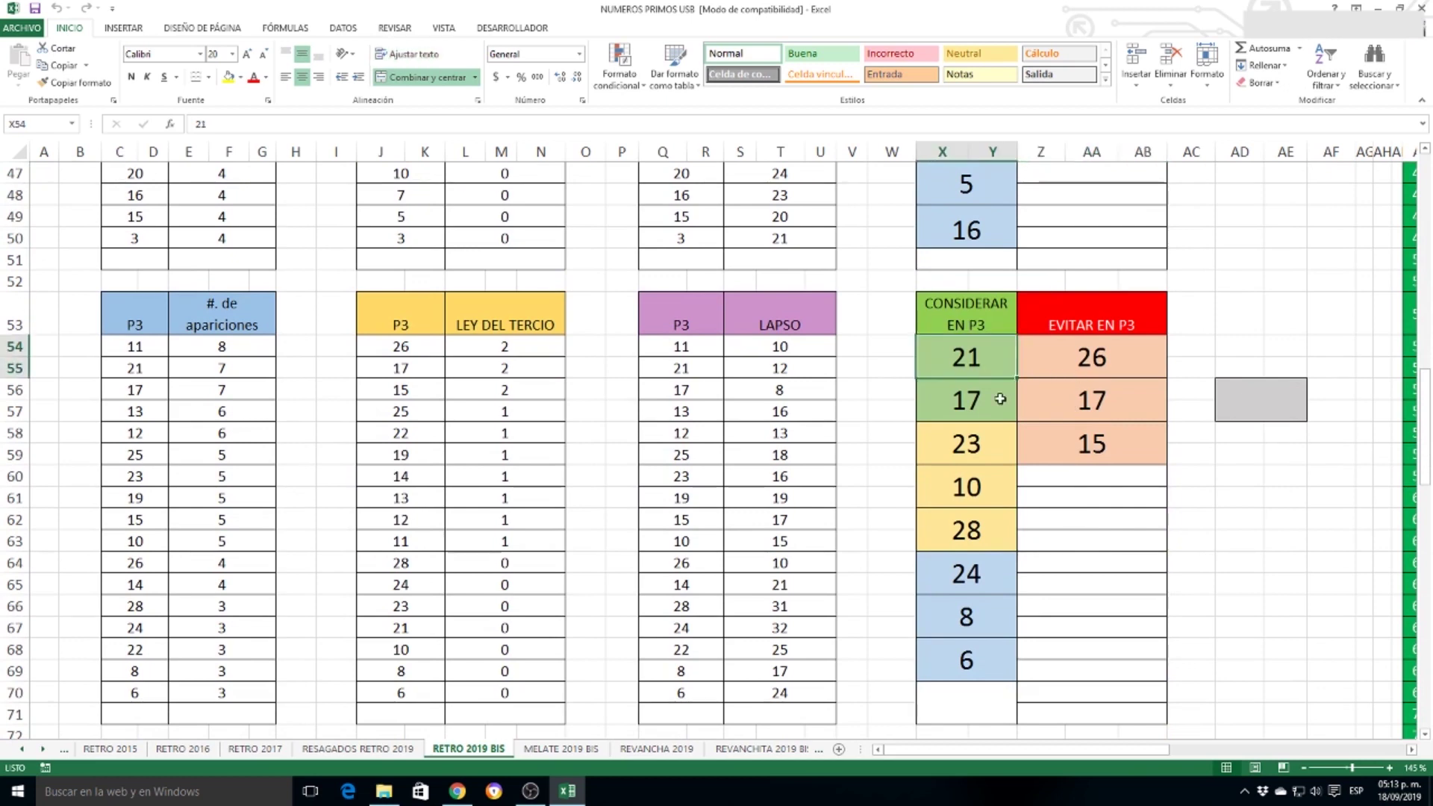
pyautogui.click(979, 406)
pyautogui.moveTo(979, 406); pyautogui.dragTo(1098, 400)
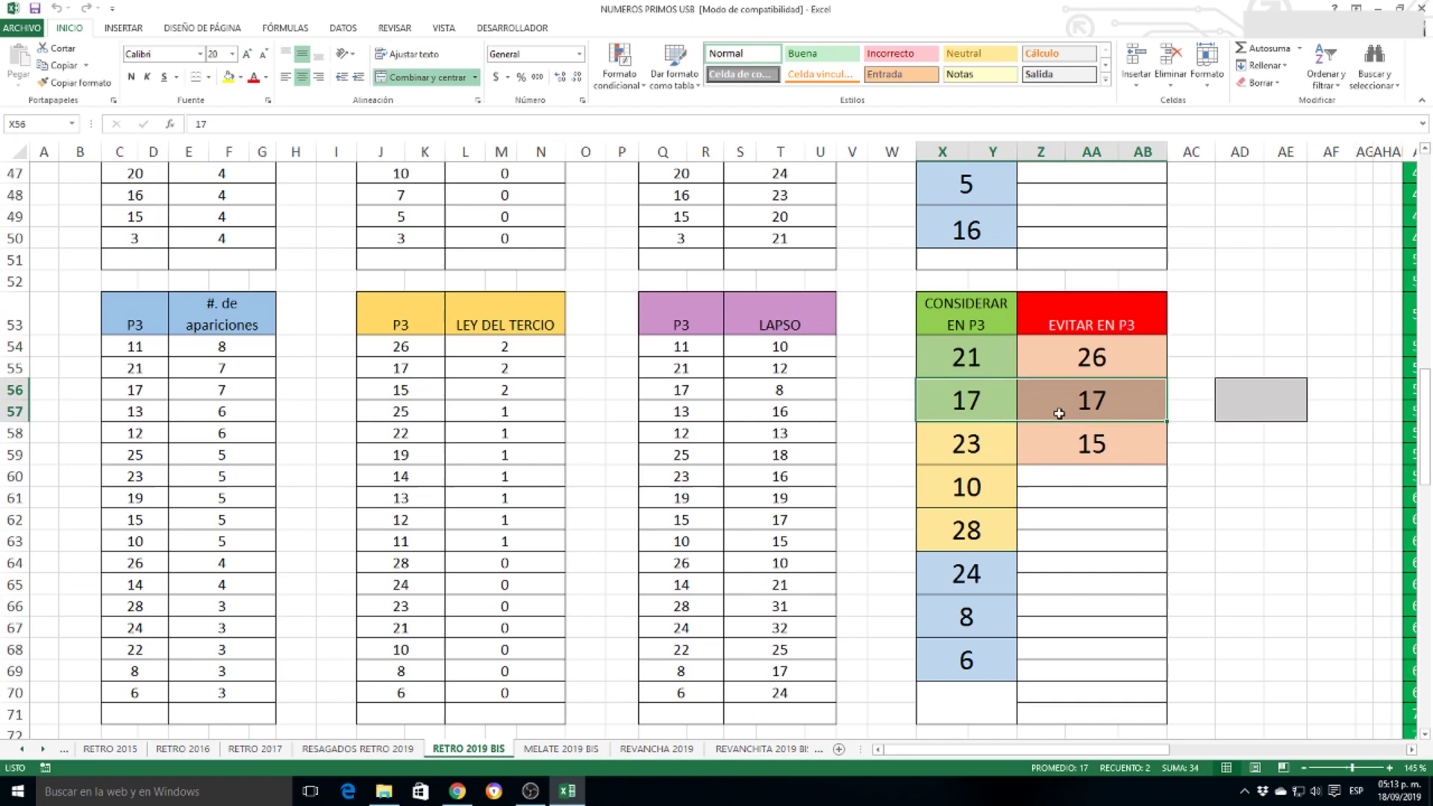
# Step: Review the remaining CONSIDERAR EN P3 numbers 23, 10, 28, 24, 8 and 6, examining 8 and 6 together
pyautogui.click(971, 459)
pyautogui.click(977, 493)
pyautogui.click(977, 530)
pyautogui.click(982, 573)
pyautogui.click(984, 614)
pyautogui.click(983, 657)
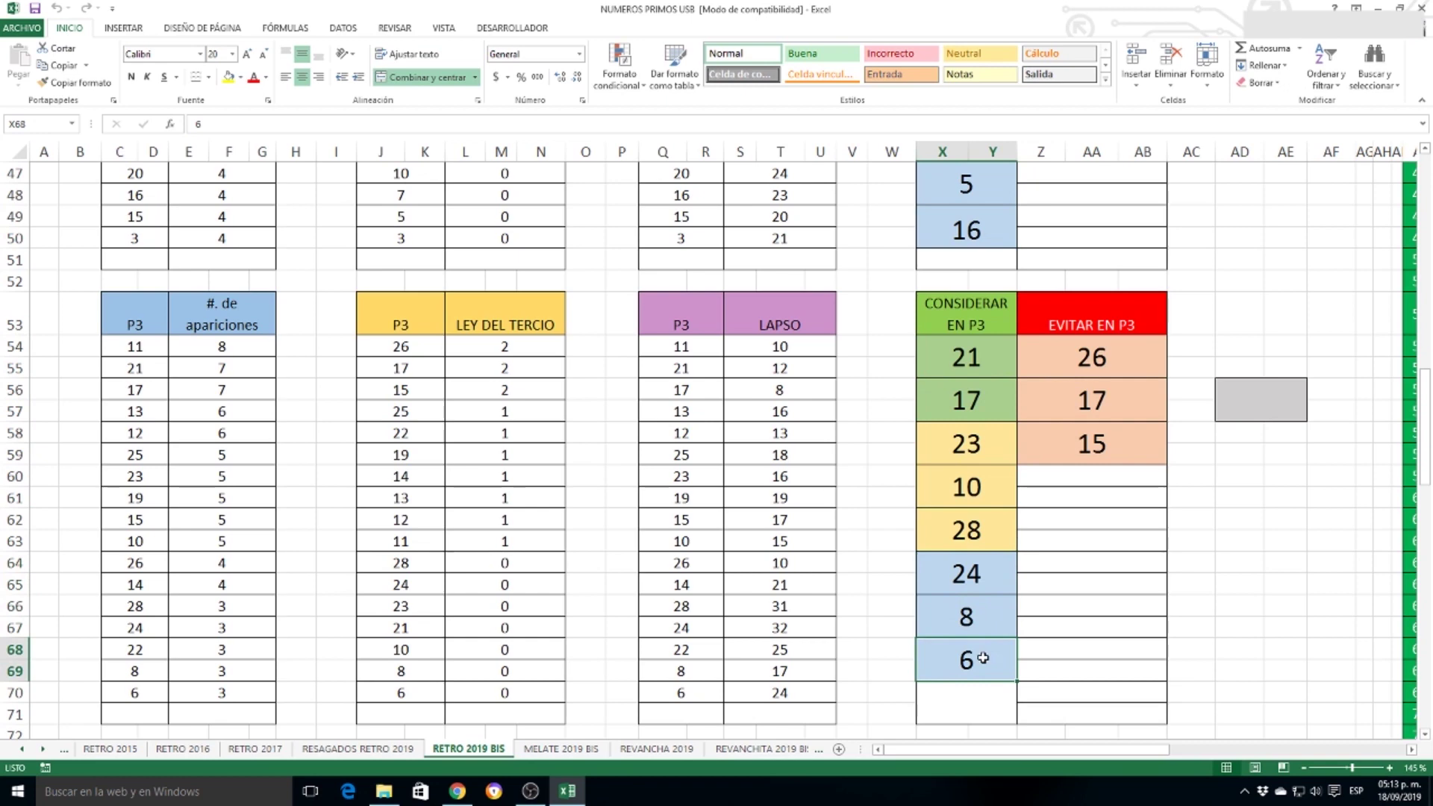
pyautogui.click(976, 624)
pyautogui.moveTo(976, 655); pyautogui.dragTo(980, 621)
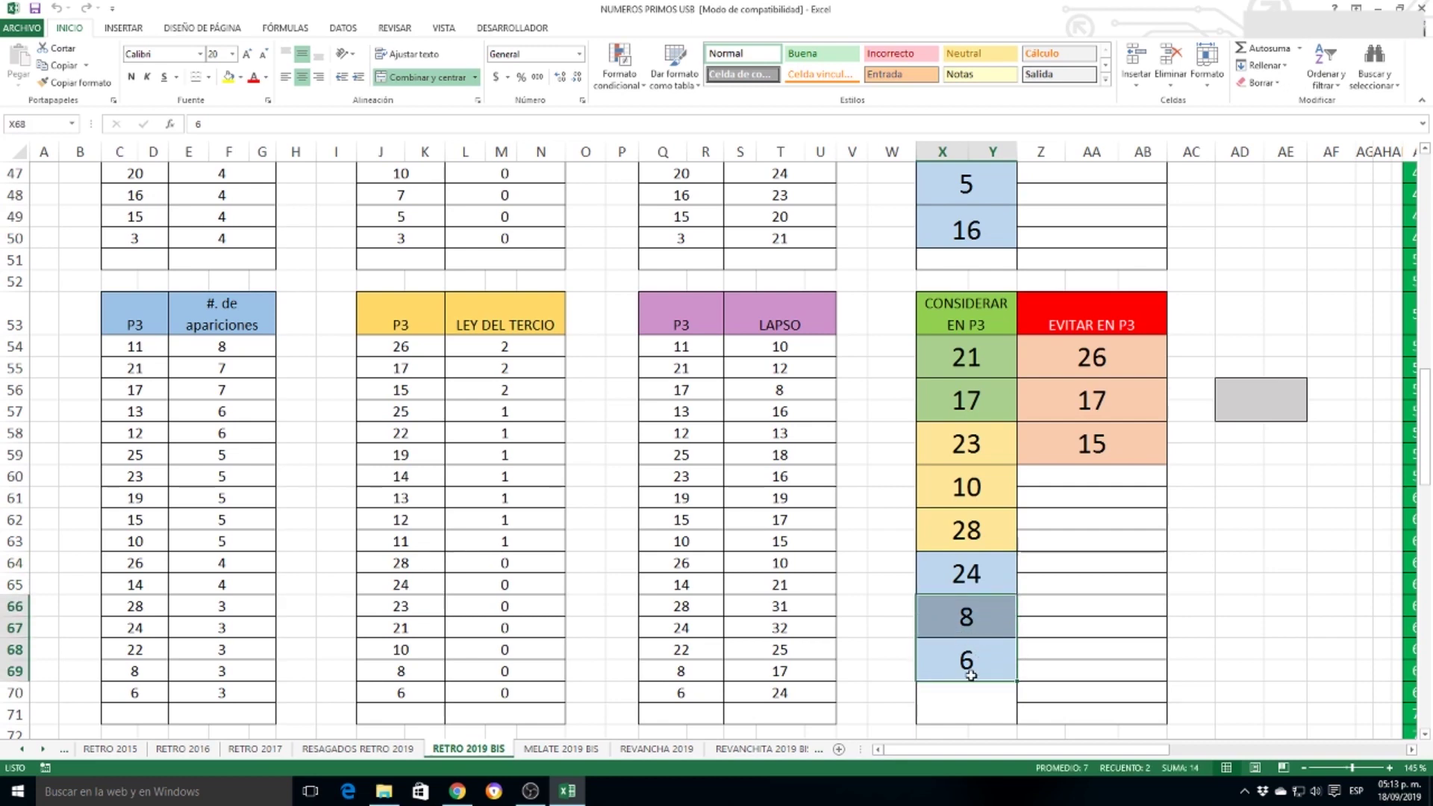
pyautogui.click(1024, 630)
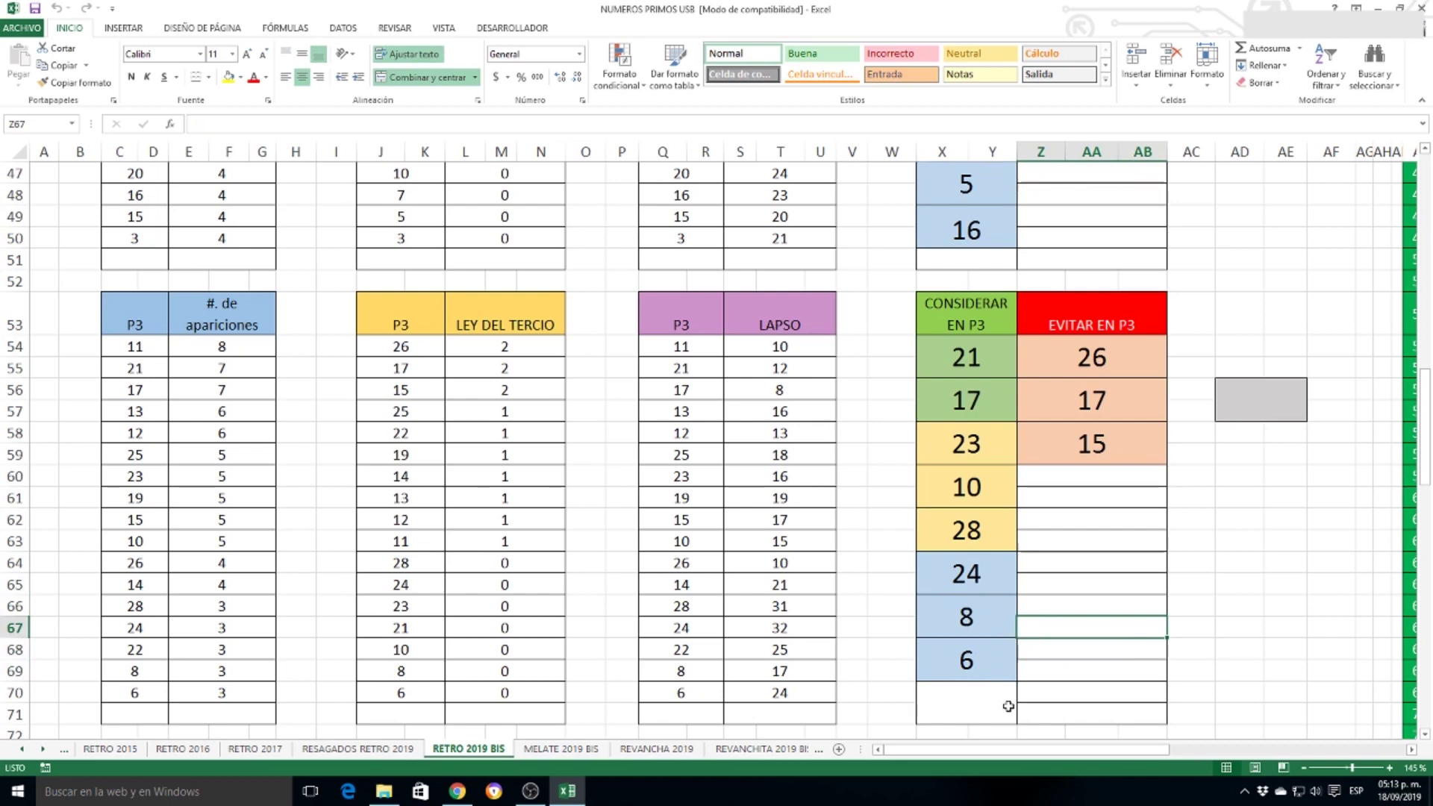
# Step: Compare the EVITAR EN P3 numbers 26, 17 and 15 with the first three LEY DEL TERCIO rows for P3
pyautogui.click(1119, 363)
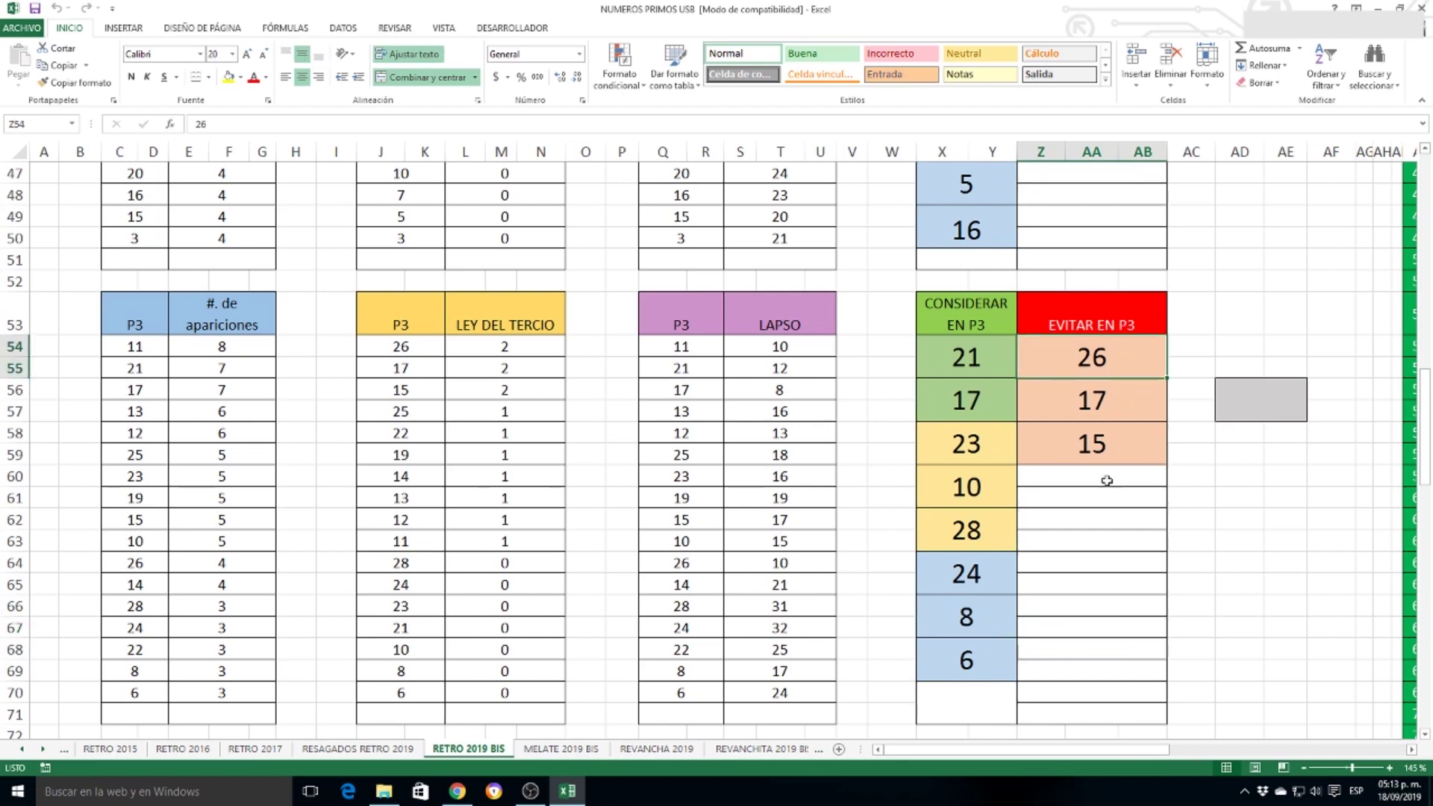
pyautogui.click(1092, 401)
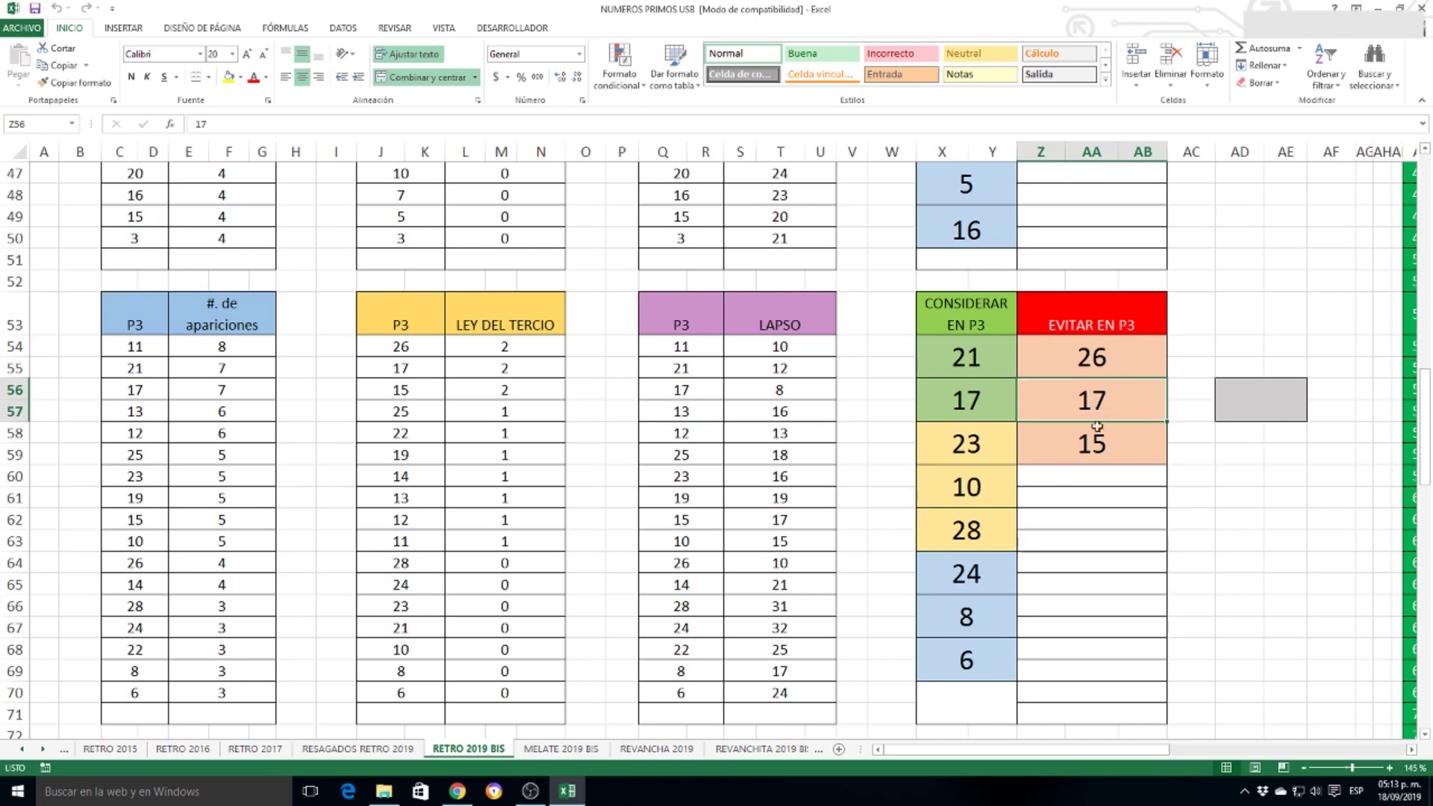
pyautogui.moveTo(429, 344); pyautogui.dragTo(537, 392)
# Step: Check P4 candidate 22 against its number of appearances and review the other CONSIDERAR EN P4 numbers 24, 20, 19 and 9
pyautogui.scroll(-6, 929, 515)
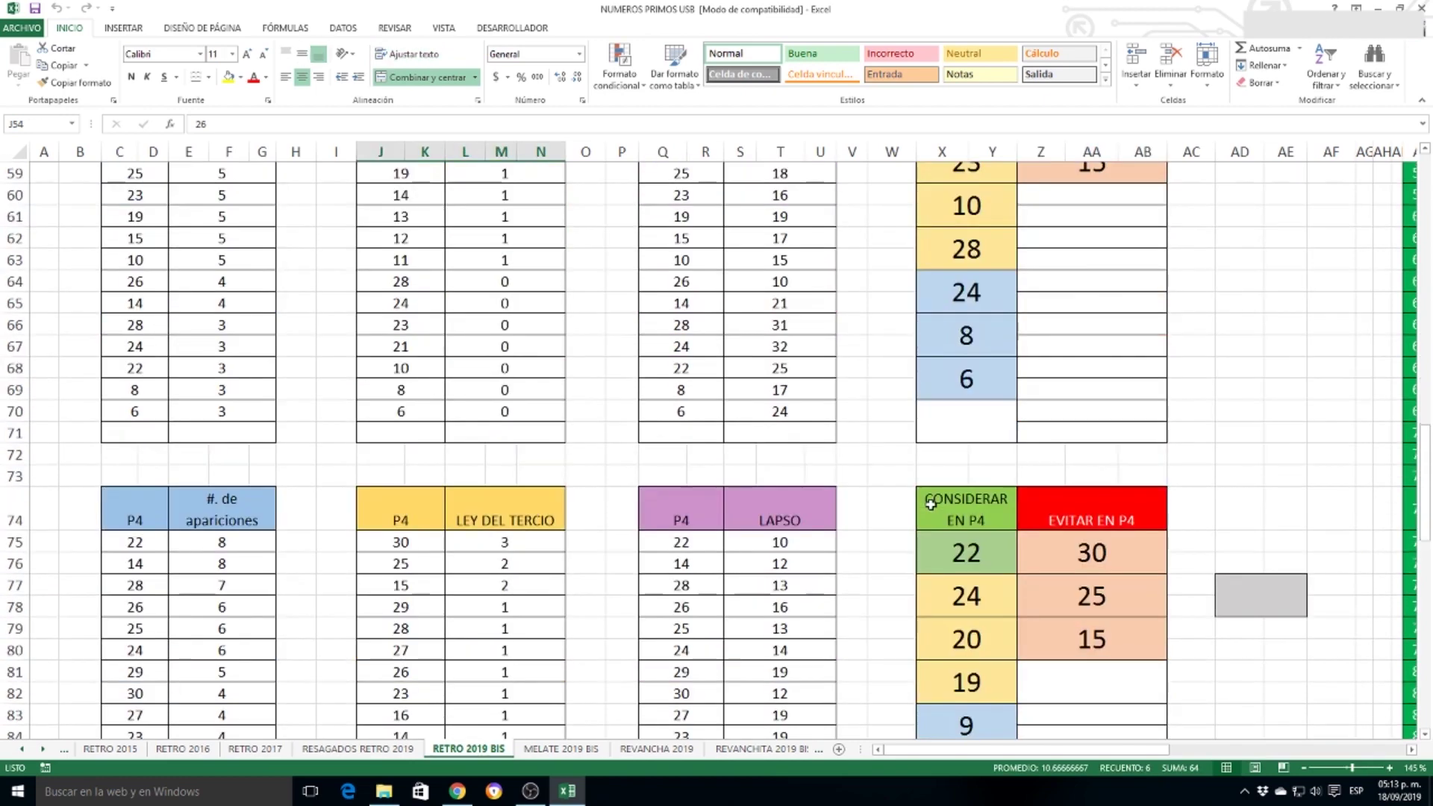
pyautogui.scroll(-2, 931, 505)
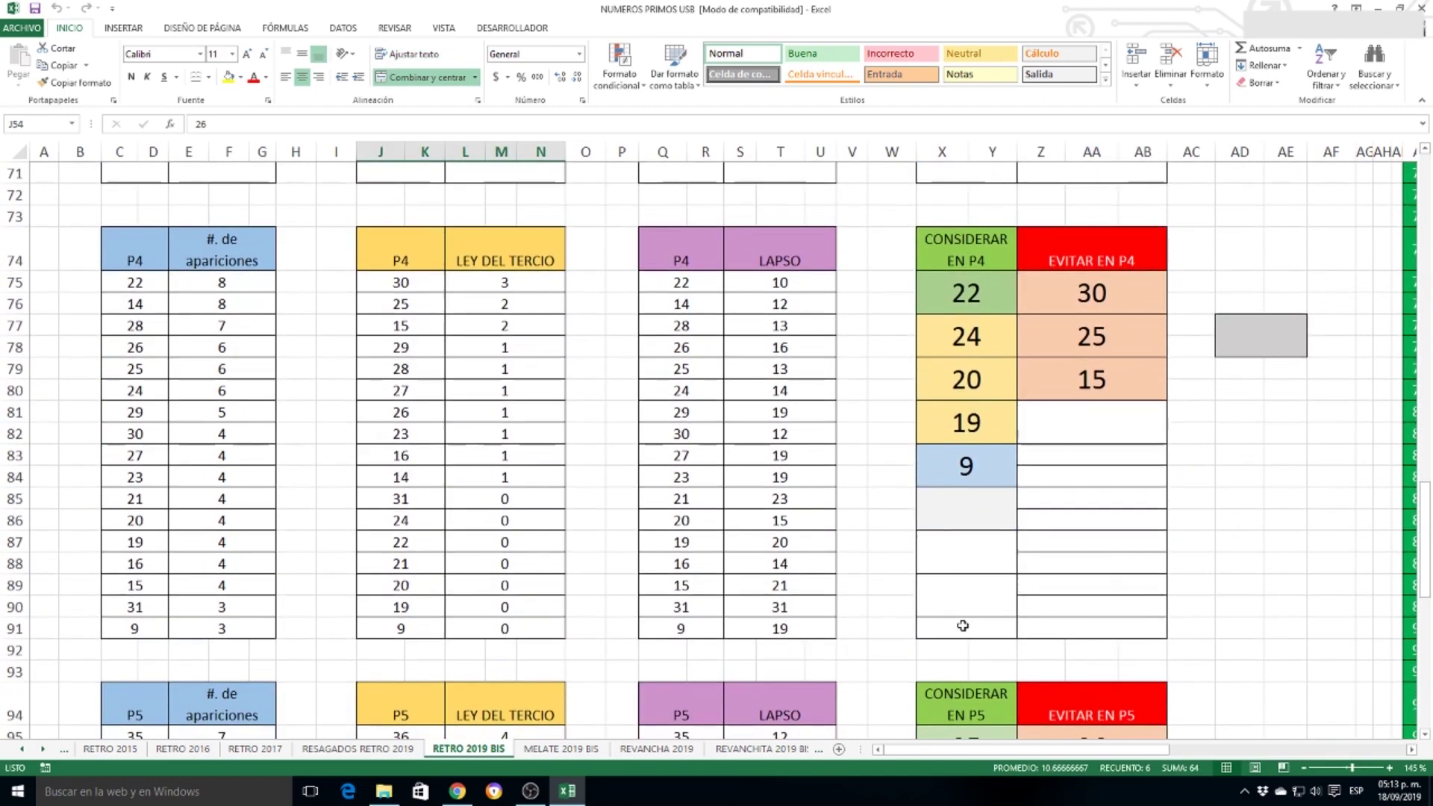
pyautogui.click(978, 295)
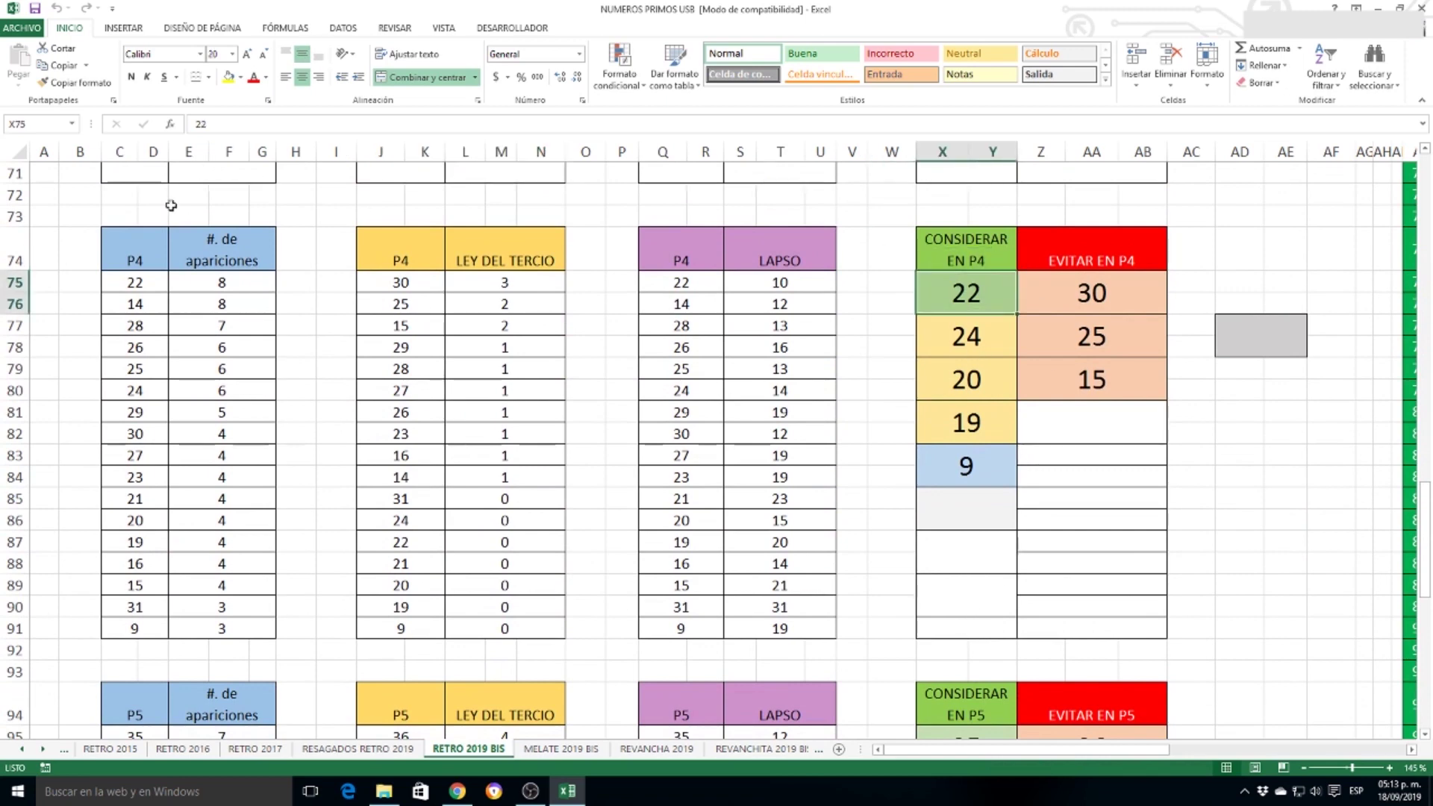
pyautogui.moveTo(150, 281); pyautogui.dragTo(208, 287)
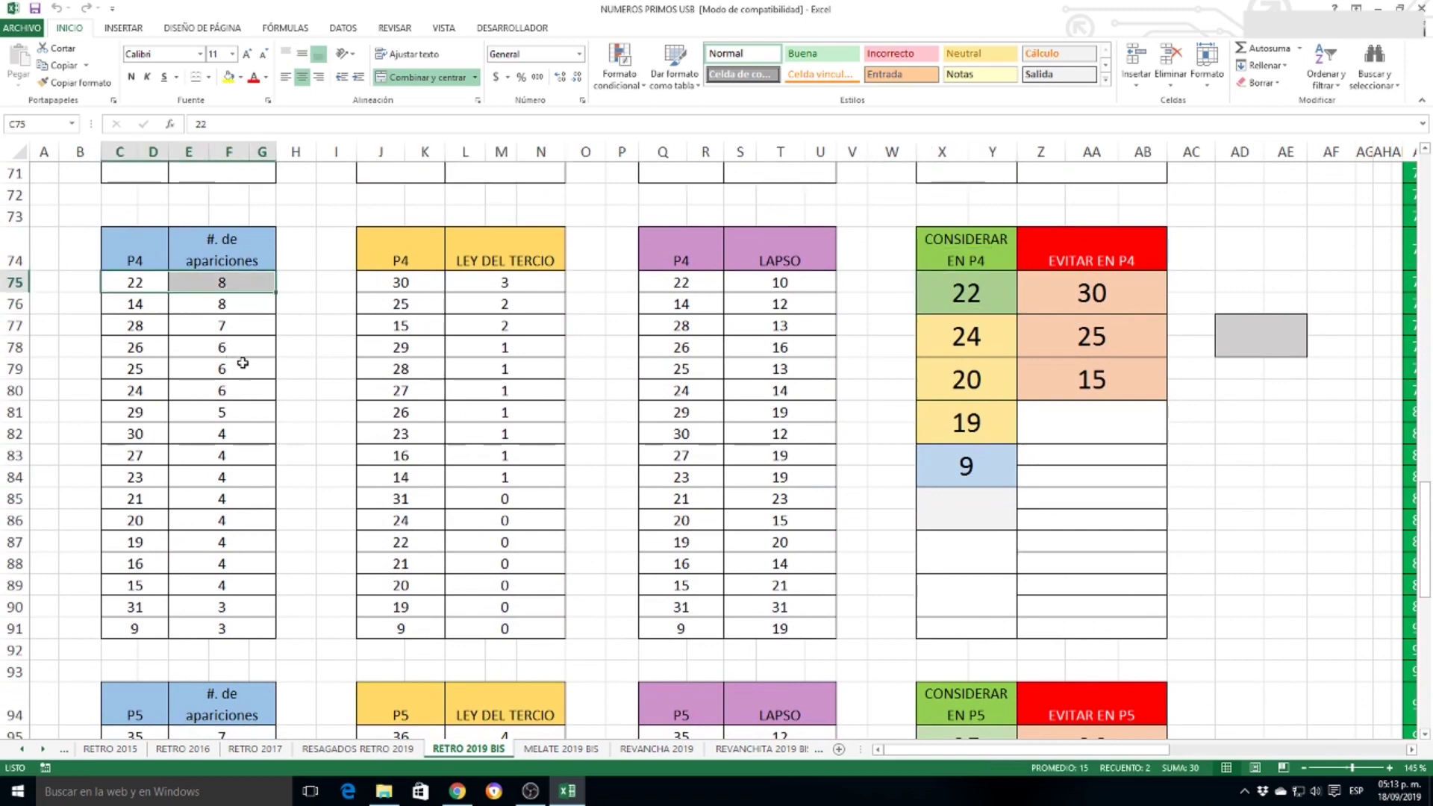
pyautogui.click(995, 336)
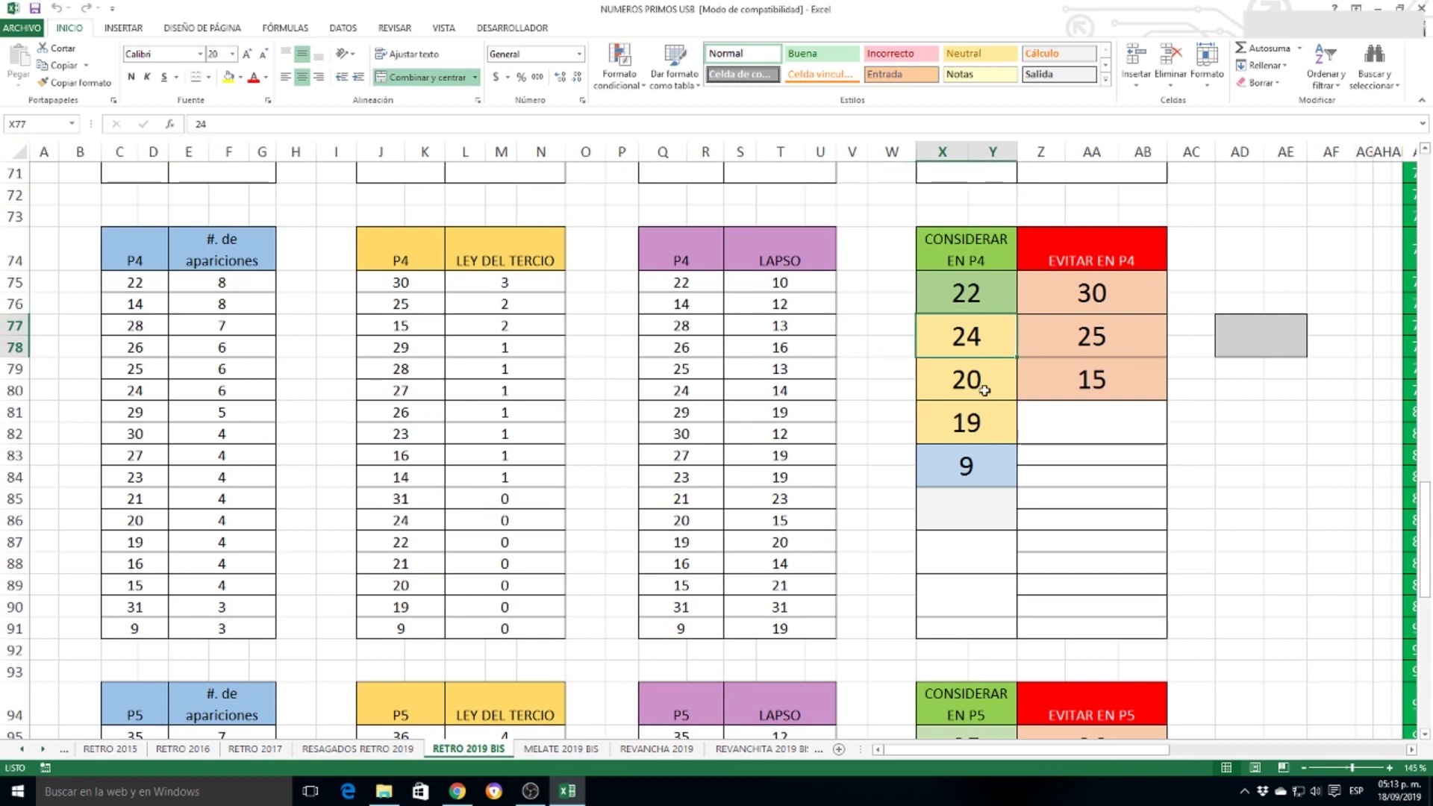
pyautogui.click(983, 388)
pyautogui.click(983, 422)
pyautogui.click(965, 475)
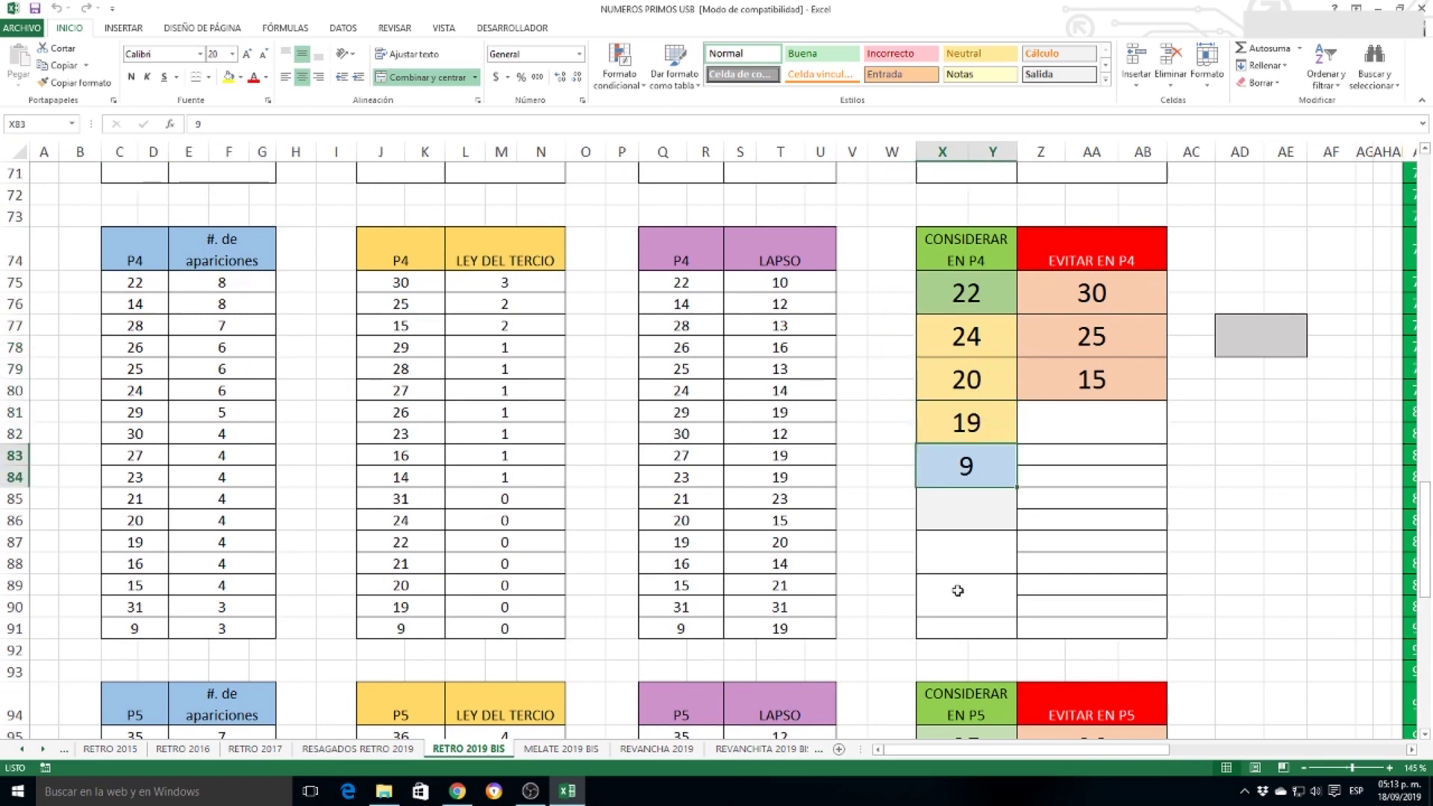
# Step: Review the EVITAR EN P4 numbers 30, 25 and 15 one after another
pyautogui.click(1098, 291)
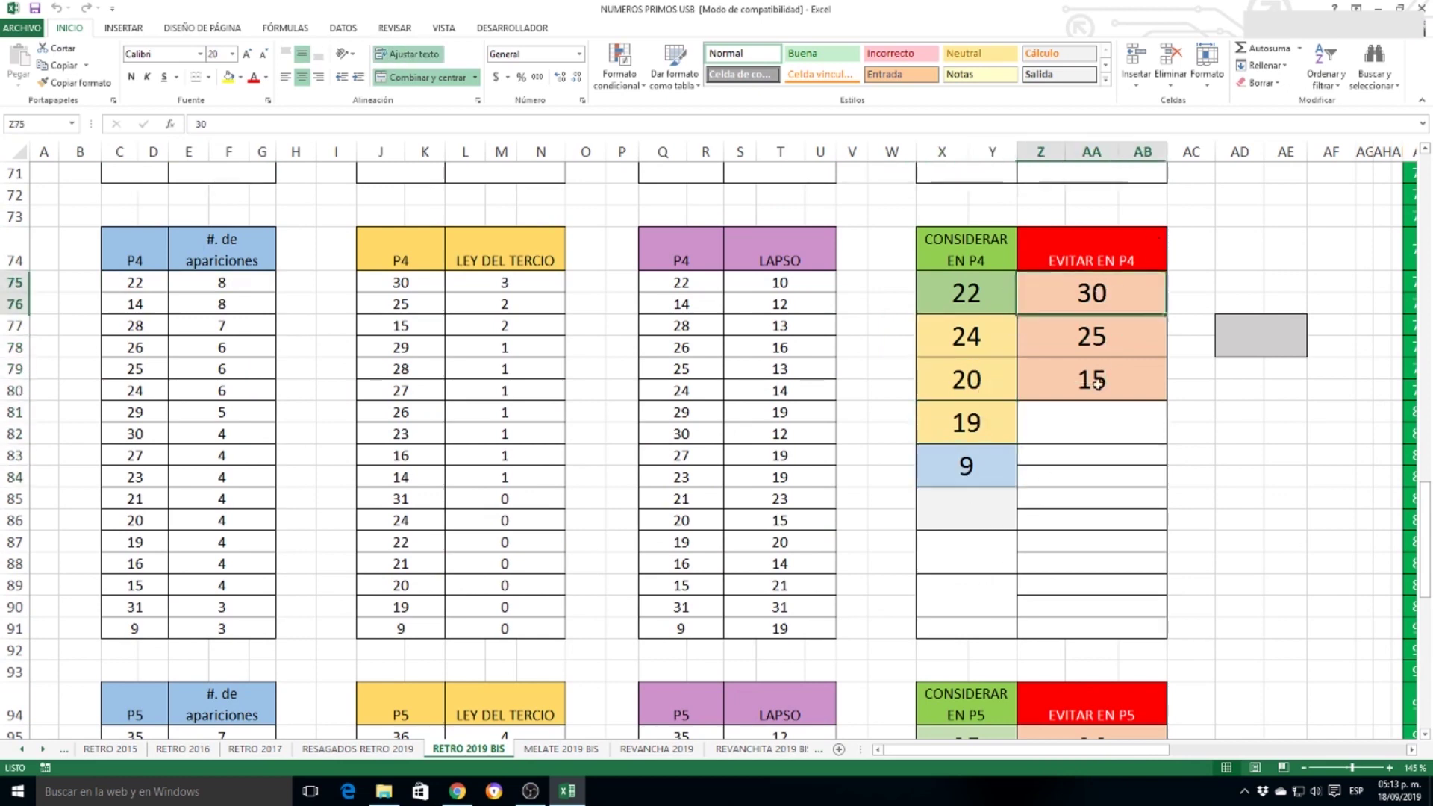
pyautogui.click(1086, 345)
pyautogui.click(1094, 381)
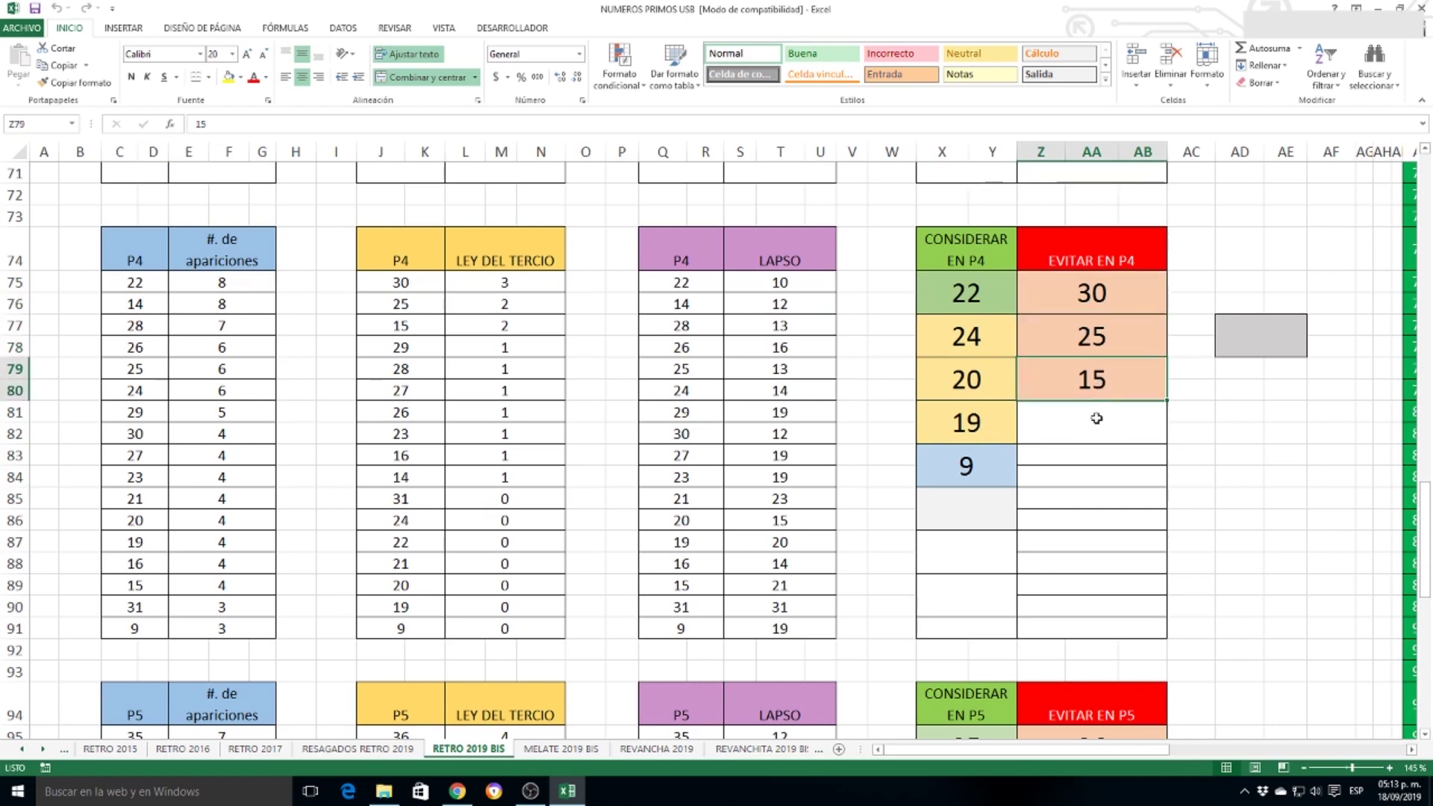
# Step: Review the CONSIDERAR EN P5 numbers 35, 24, 29, 27, 33, 23 and 21 in order
pyautogui.scroll(-3, 1093, 395)
pyautogui.scroll(-3, 1091, 386)
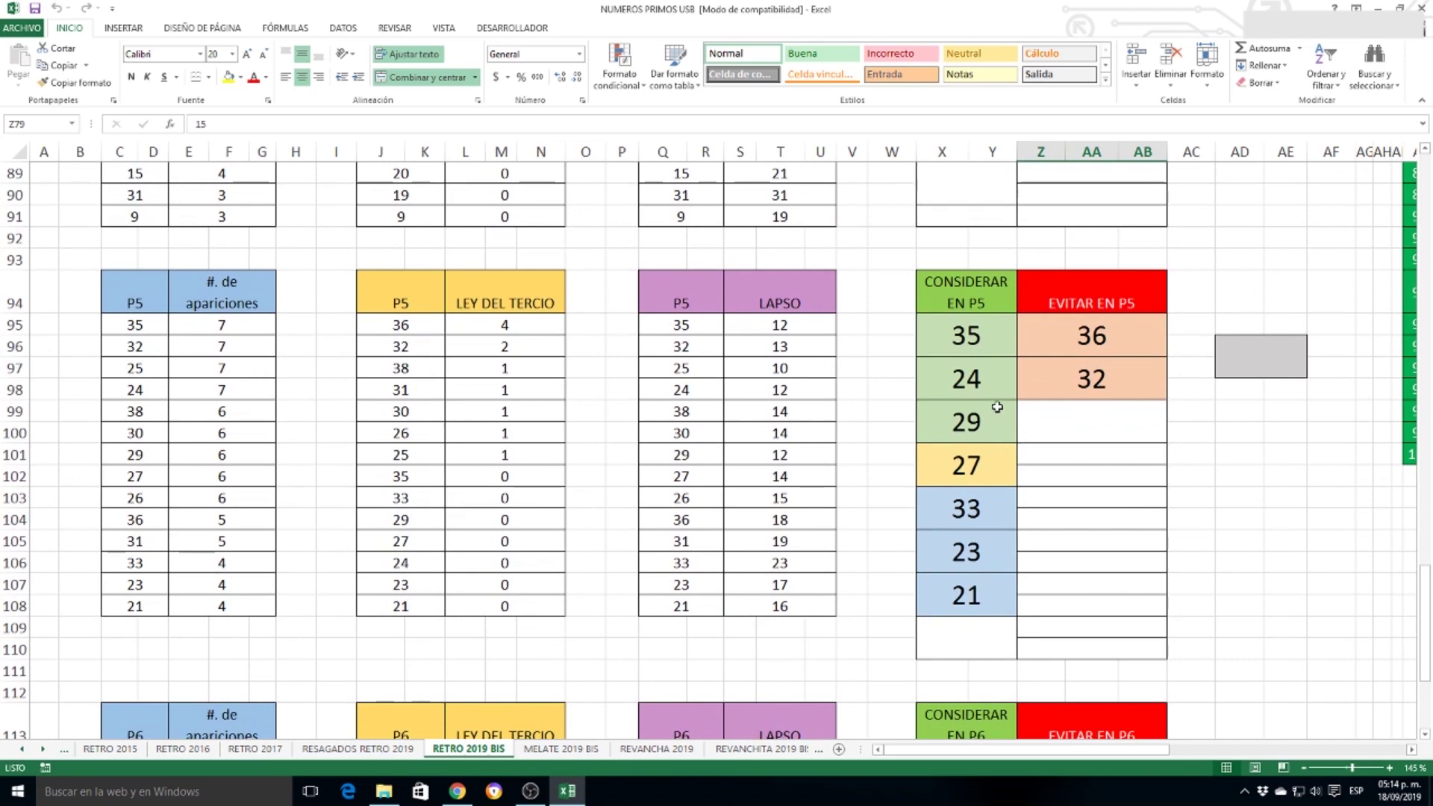
pyautogui.click(995, 344)
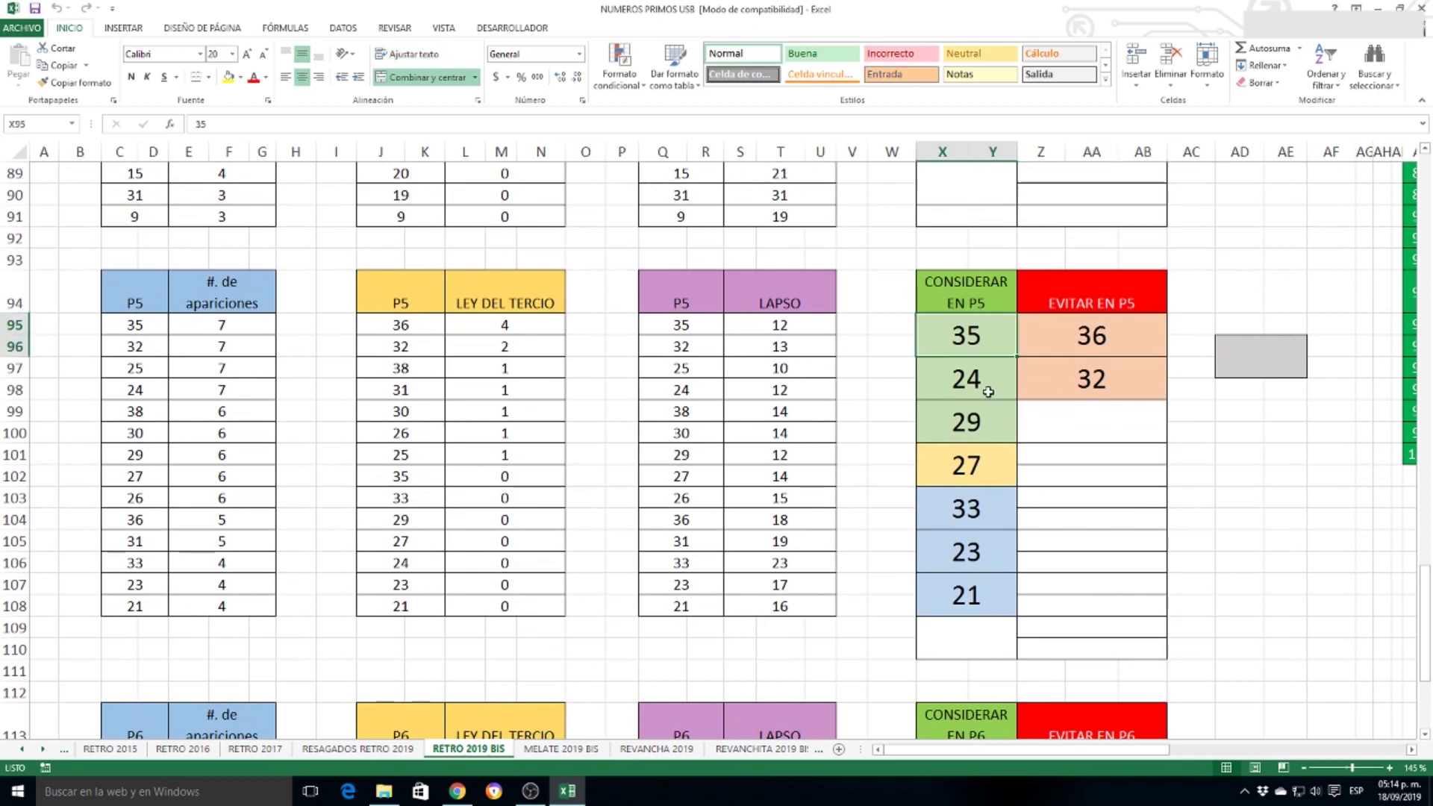
pyautogui.click(989, 394)
pyautogui.click(990, 422)
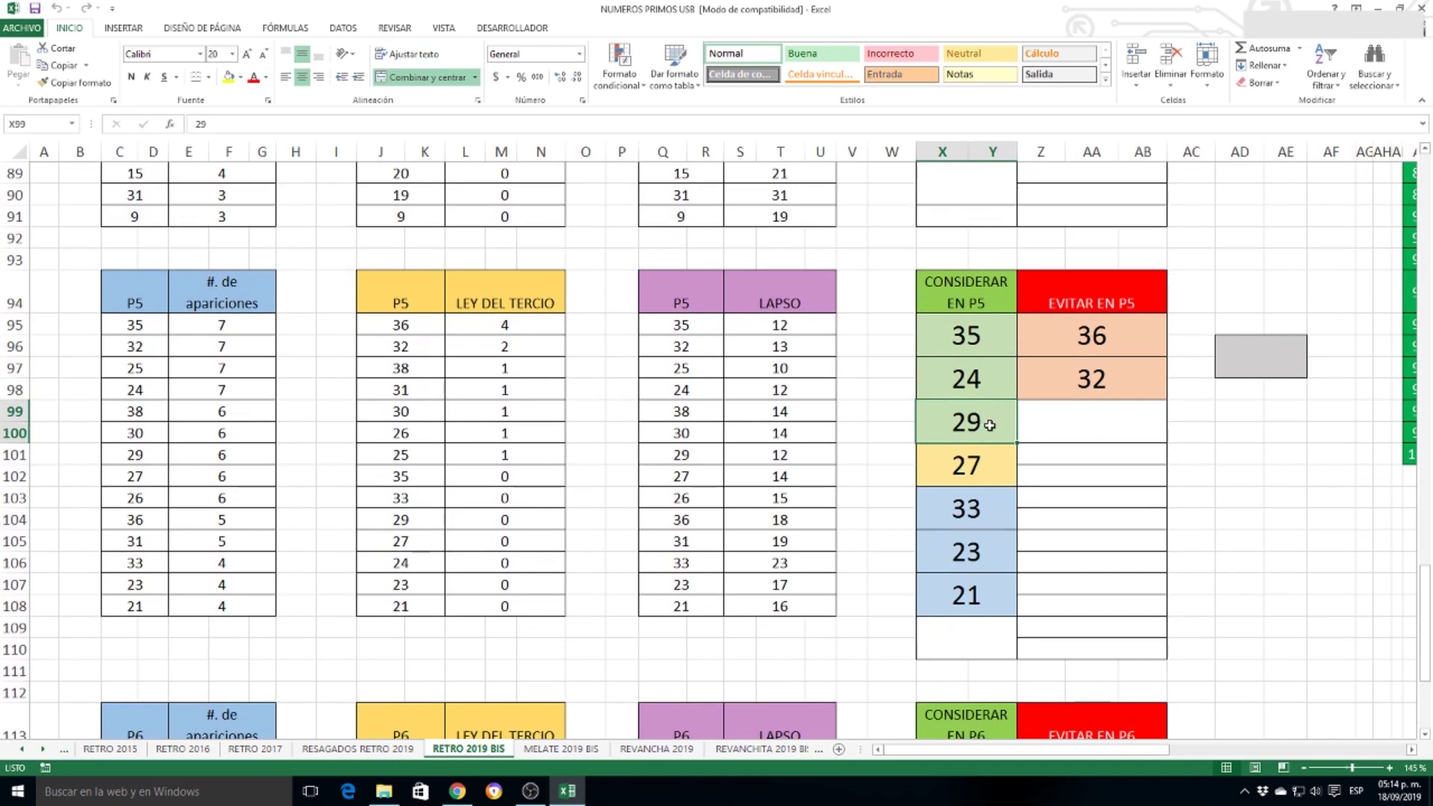
pyautogui.click(993, 476)
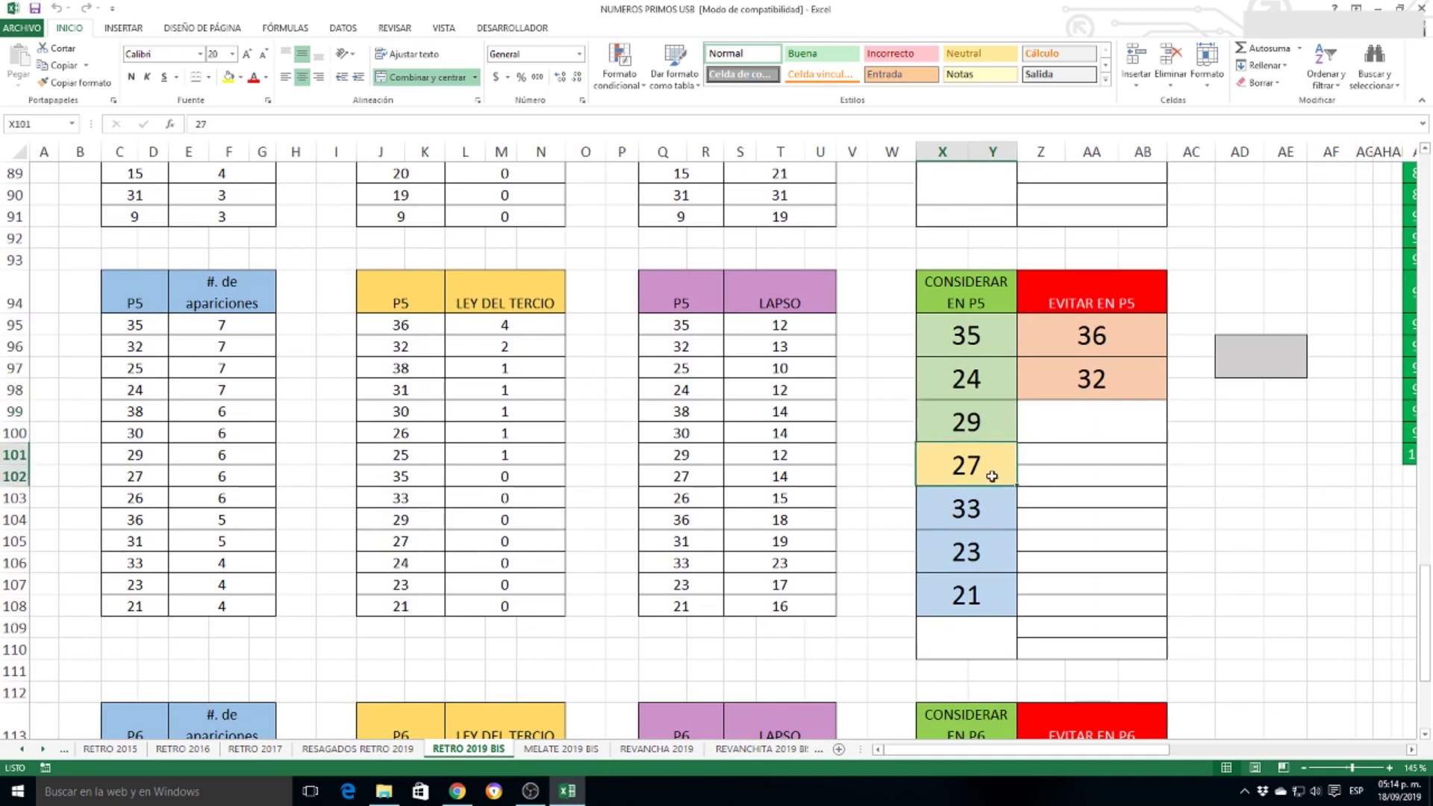
pyautogui.click(985, 518)
pyautogui.click(982, 561)
pyautogui.click(987, 598)
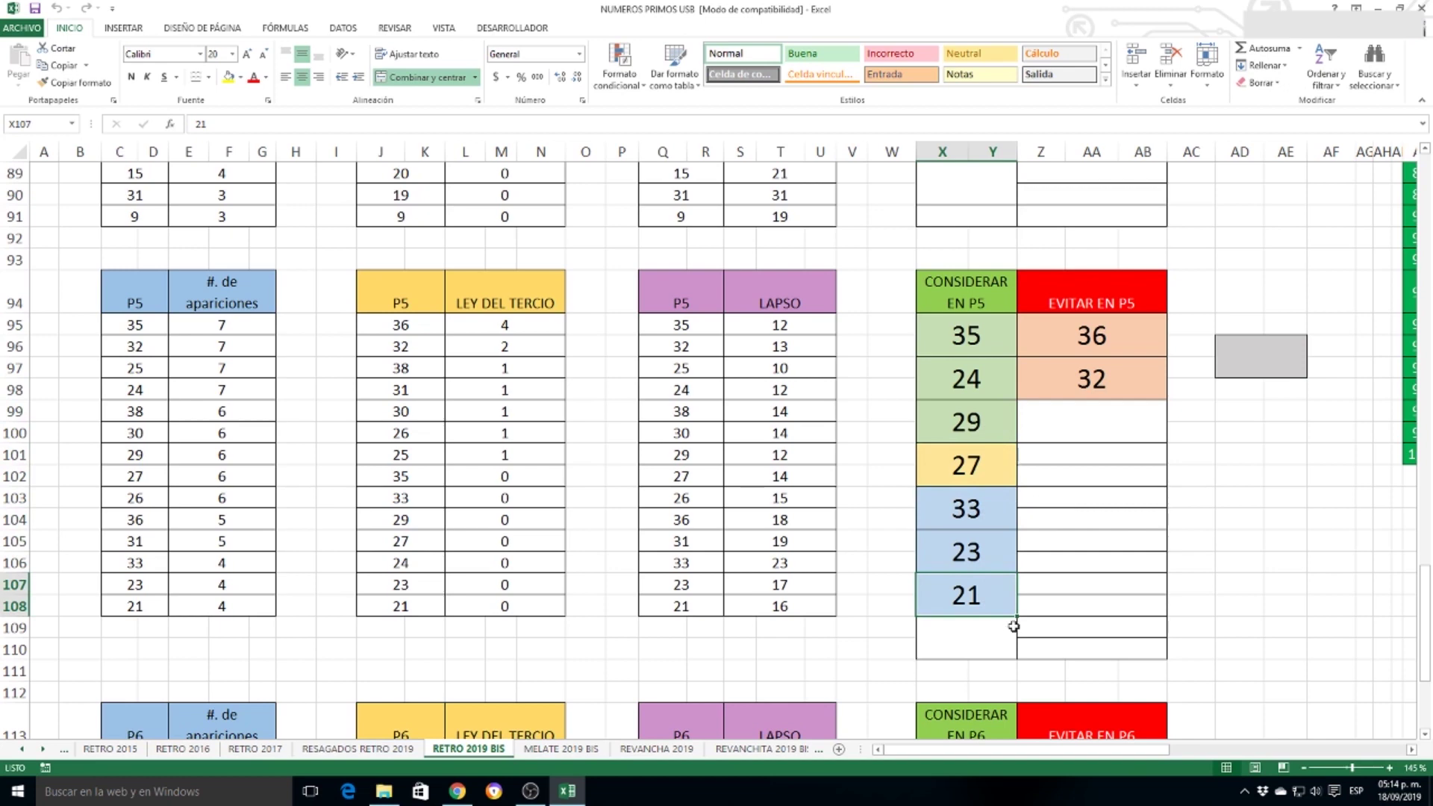
# Step: Compare the EVITAR EN P5 numbers 36 and 32 with the first two LEY DEL TERCIO rows for P5
pyautogui.click(1085, 346)
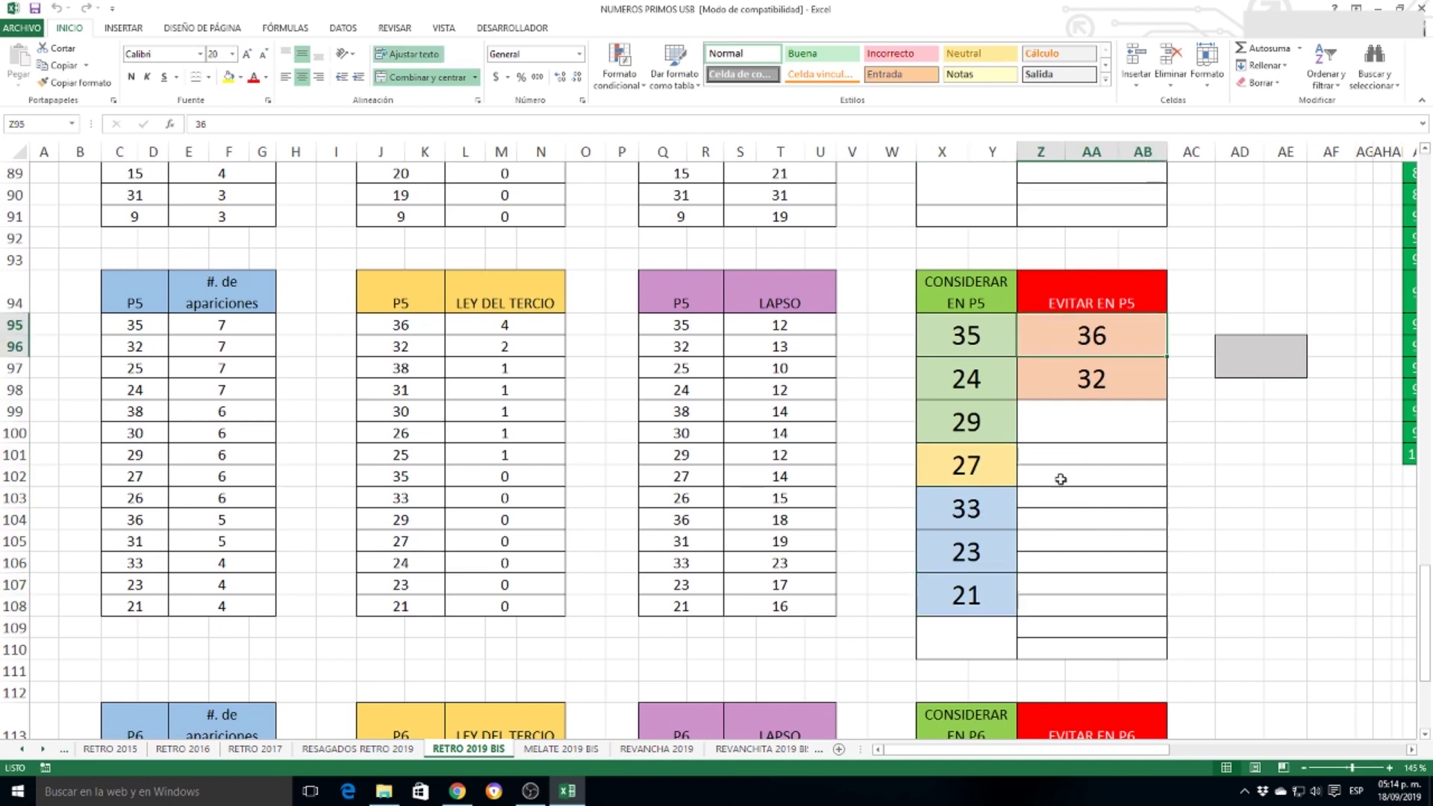
pyautogui.click(1090, 384)
pyautogui.moveTo(426, 324); pyautogui.dragTo(493, 344)
# Step: Review the CONSIDERAR EN P6 numbers 32, 33 and 29
pyautogui.scroll(-4, 984, 359)
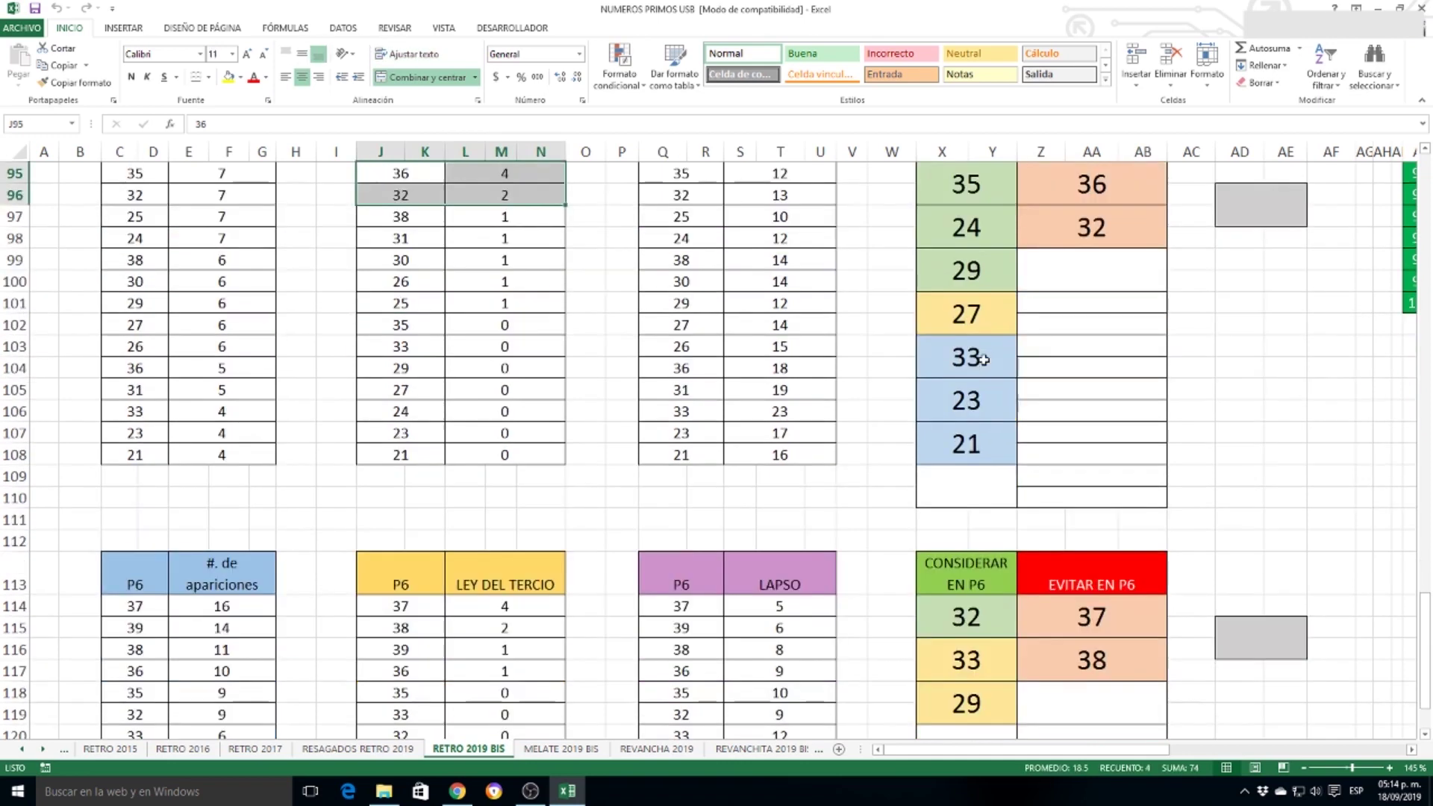
pyautogui.scroll(-1, 984, 360)
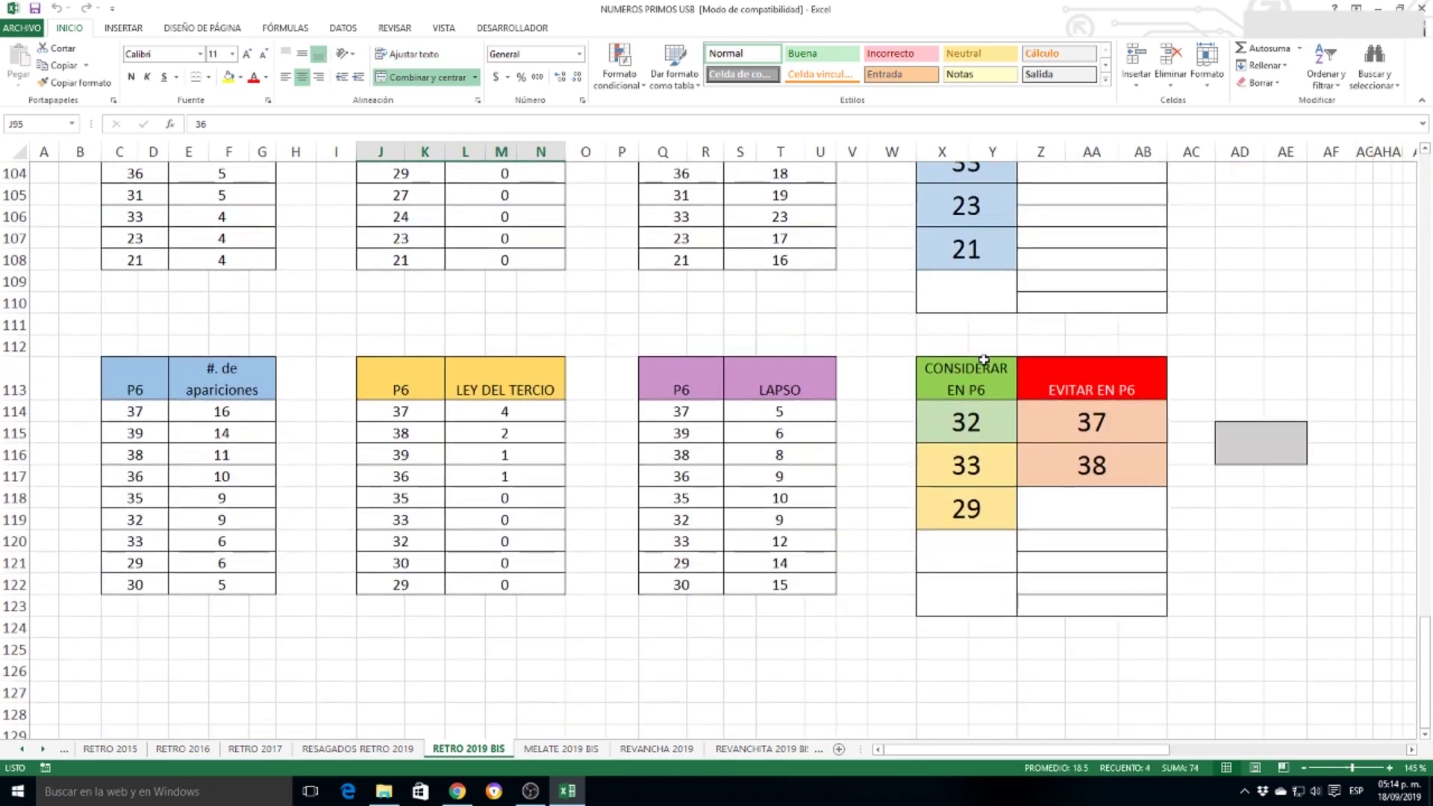
pyautogui.click(985, 416)
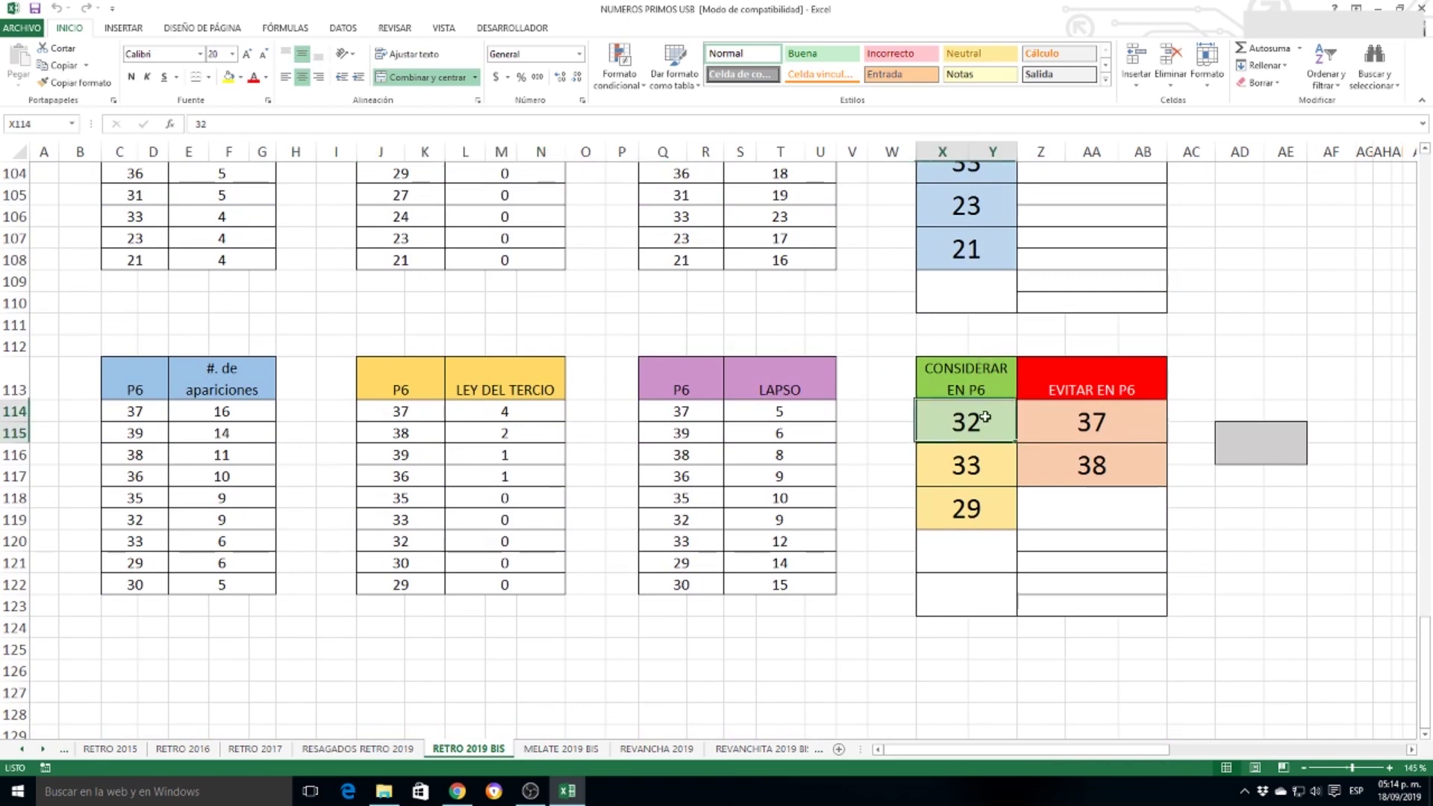
pyautogui.click(985, 466)
pyautogui.click(985, 517)
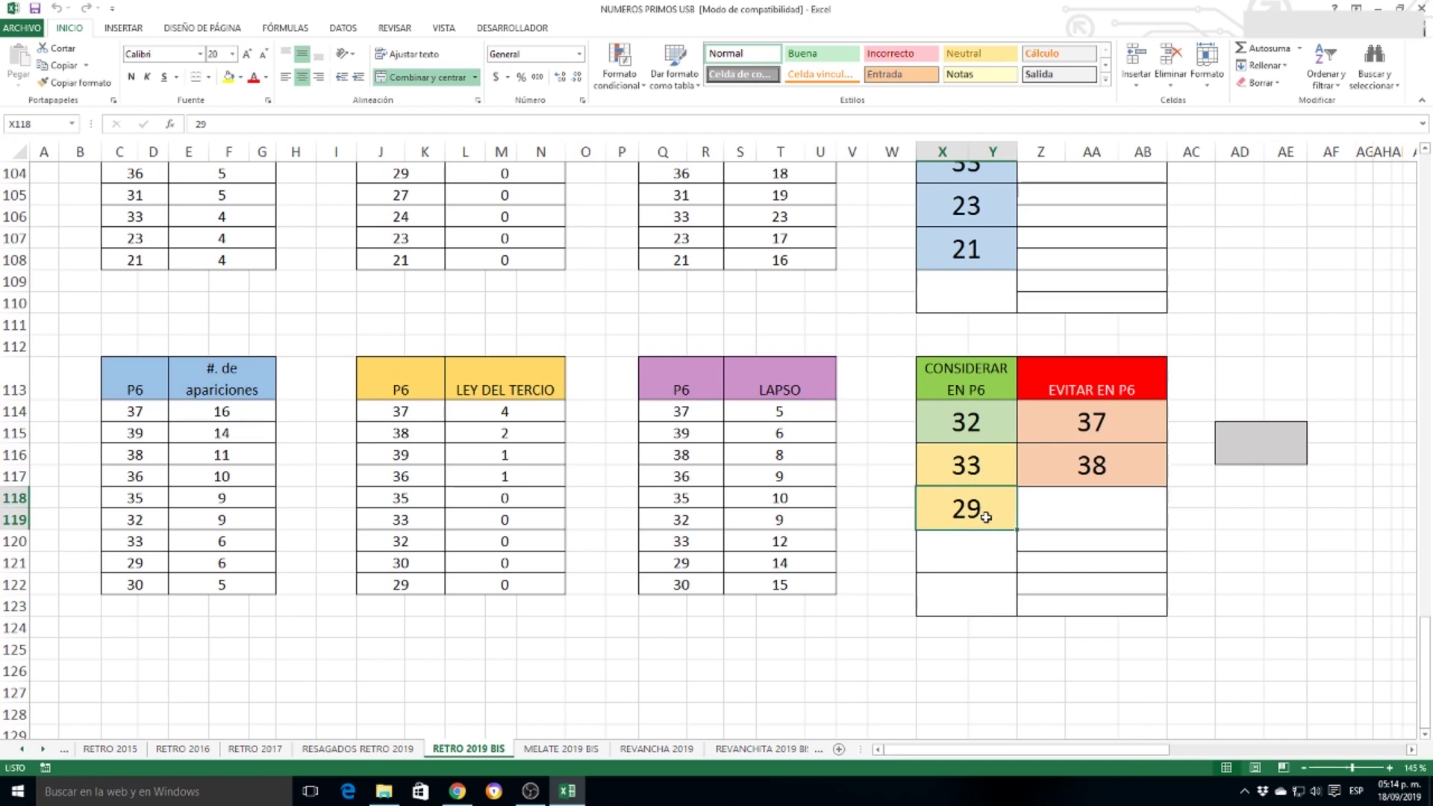
# Step: Check the EVITAR EN P6 numbers 37 and 38 against their LEY DEL TERCIO rows for P6
pyautogui.click(1098, 416)
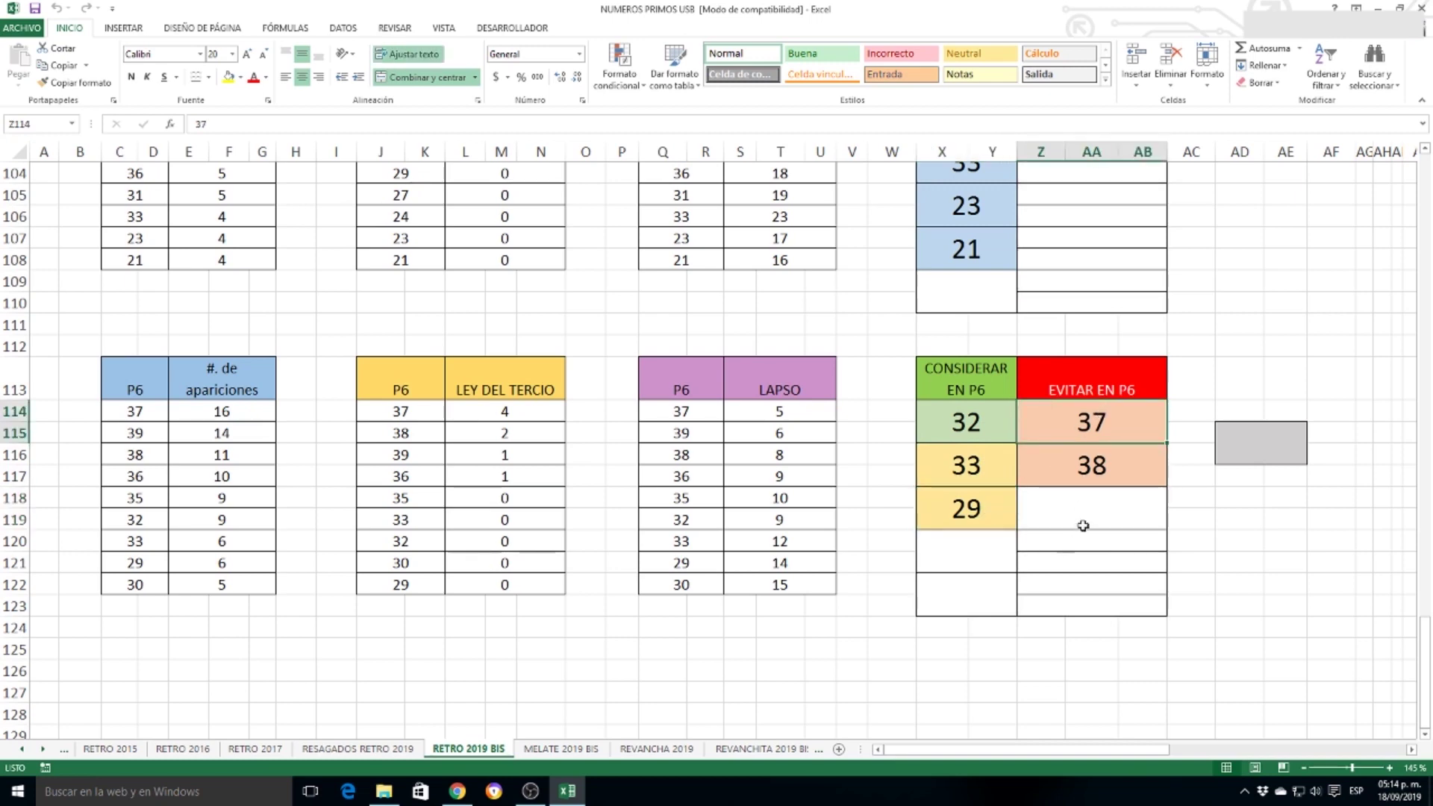
pyautogui.click(417, 409)
pyautogui.moveTo(417, 410); pyautogui.dragTo(474, 409)
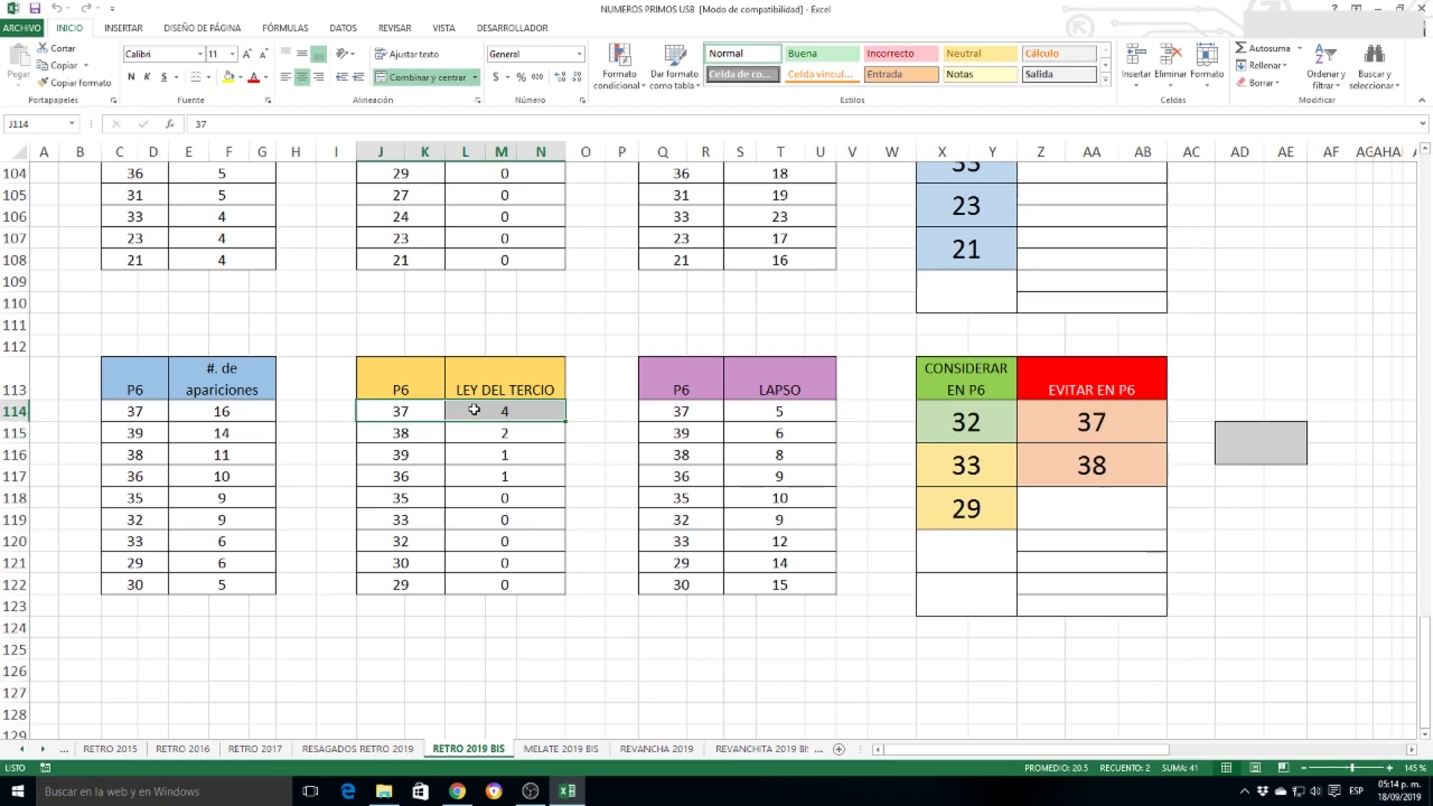
pyautogui.click(1084, 434)
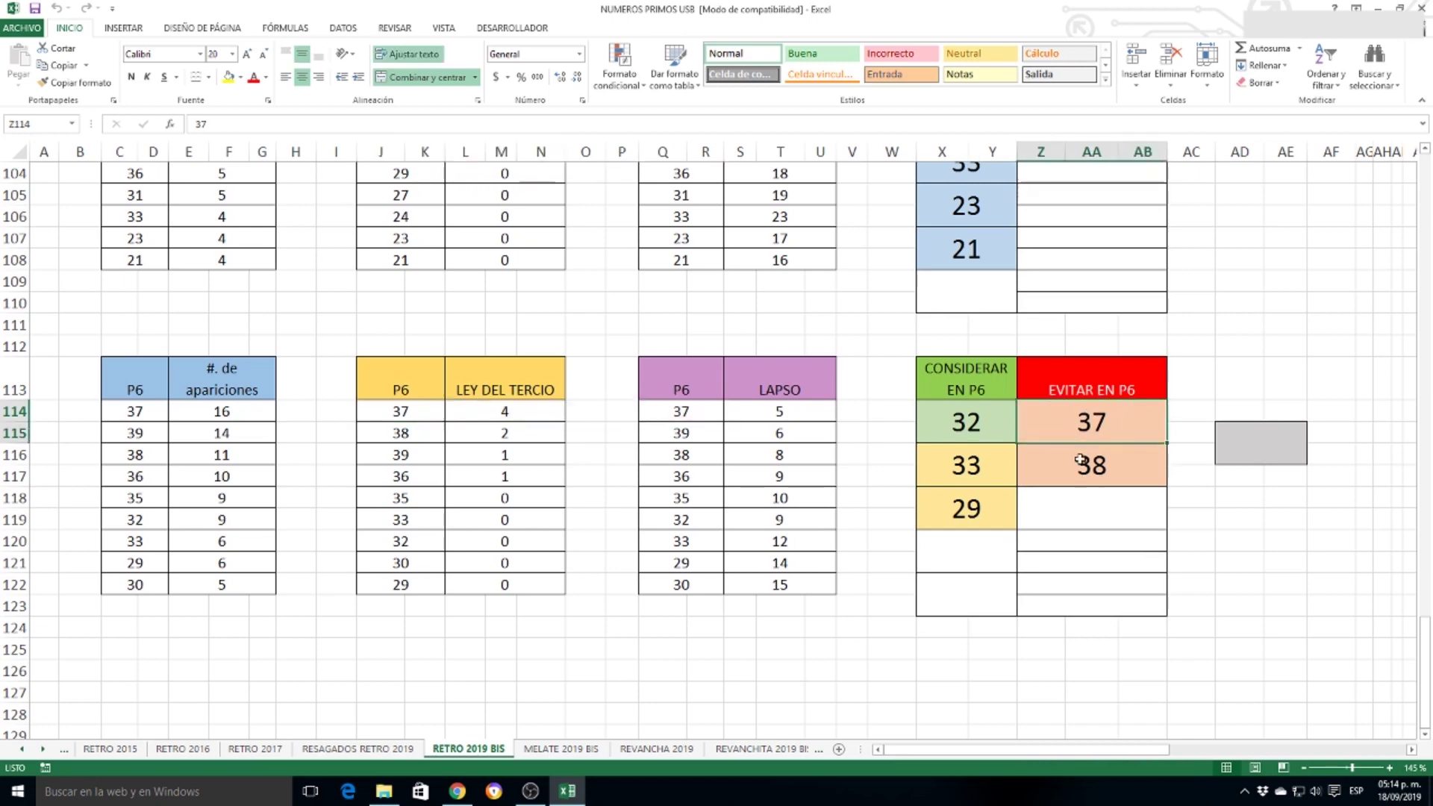
pyautogui.moveTo(432, 435); pyautogui.dragTo(464, 433)
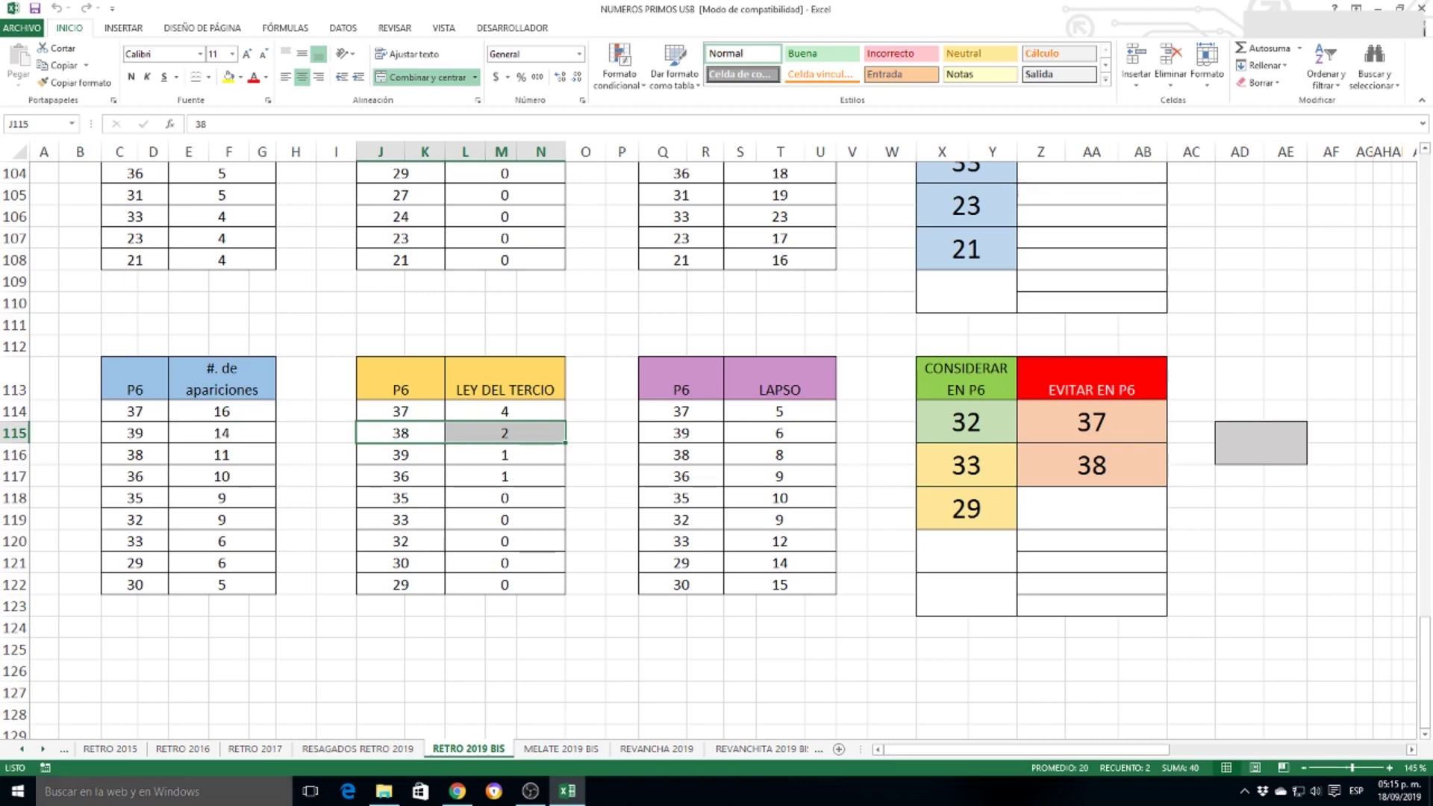
# Step: Open the RESAGADOS RETRO 2019 sheet and examine the most overdue P1 numbers, 3 and 5
pyautogui.click(357, 749)
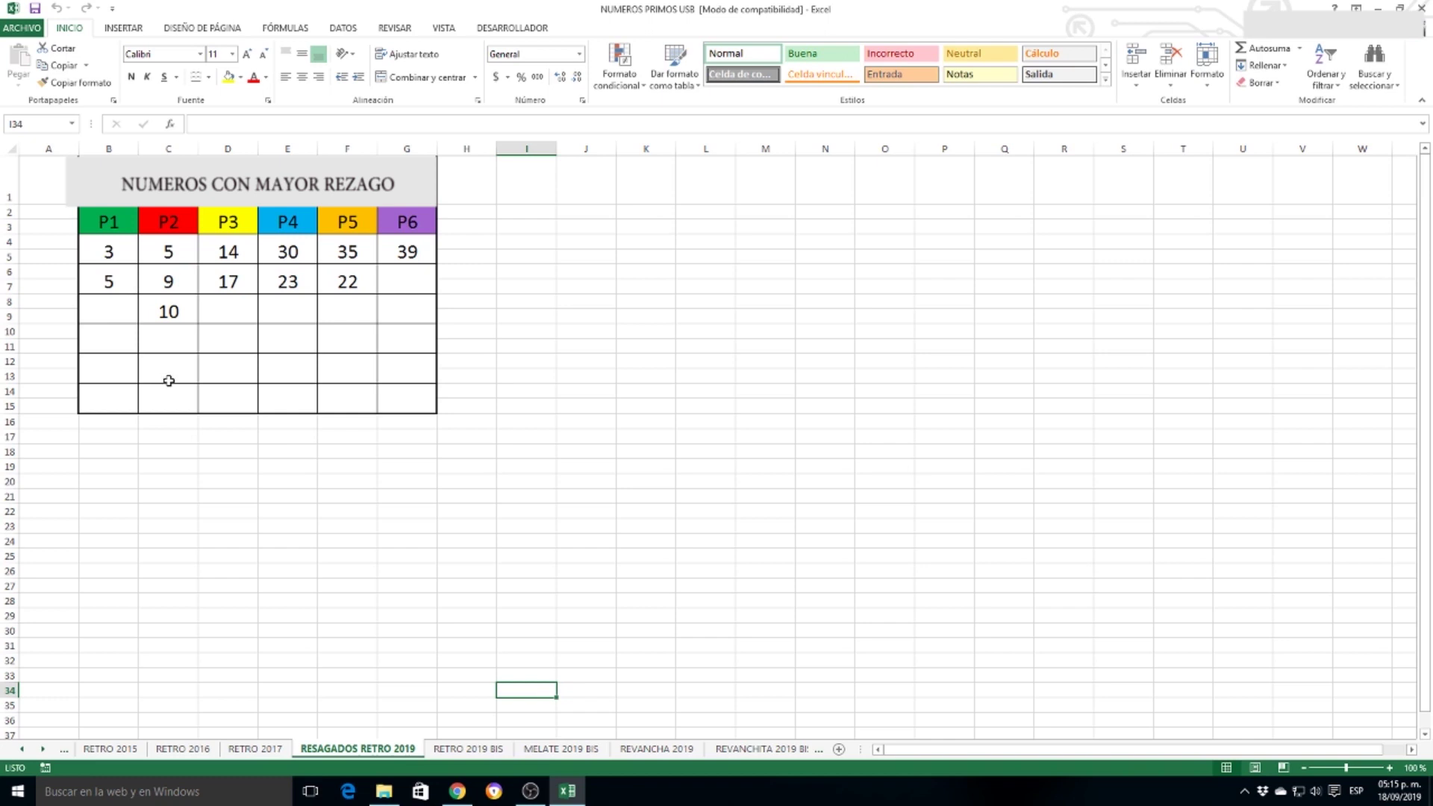
pyautogui.click(119, 225)
pyautogui.click(109, 255)
pyautogui.click(112, 281)
pyautogui.click(112, 251)
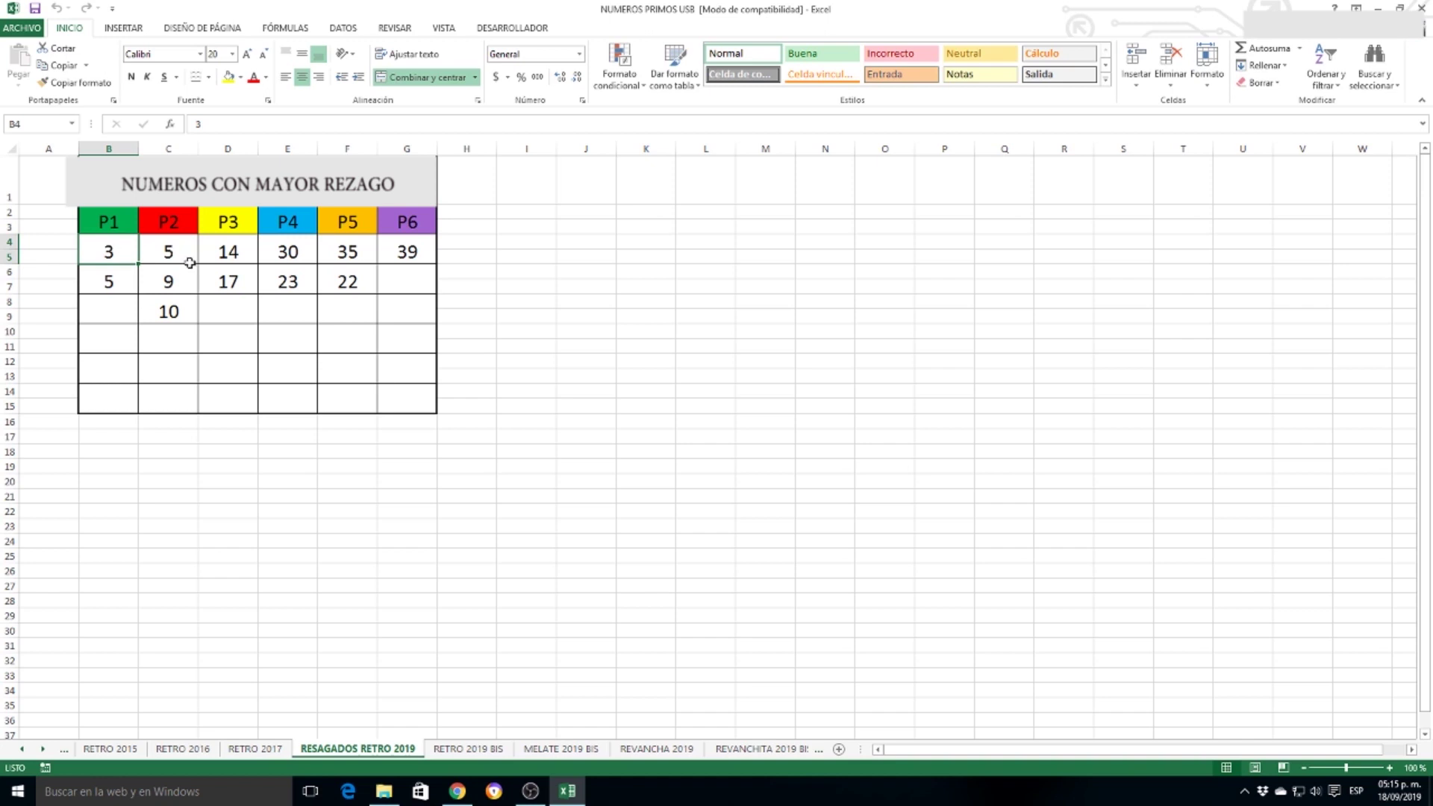
pyautogui.click(115, 283)
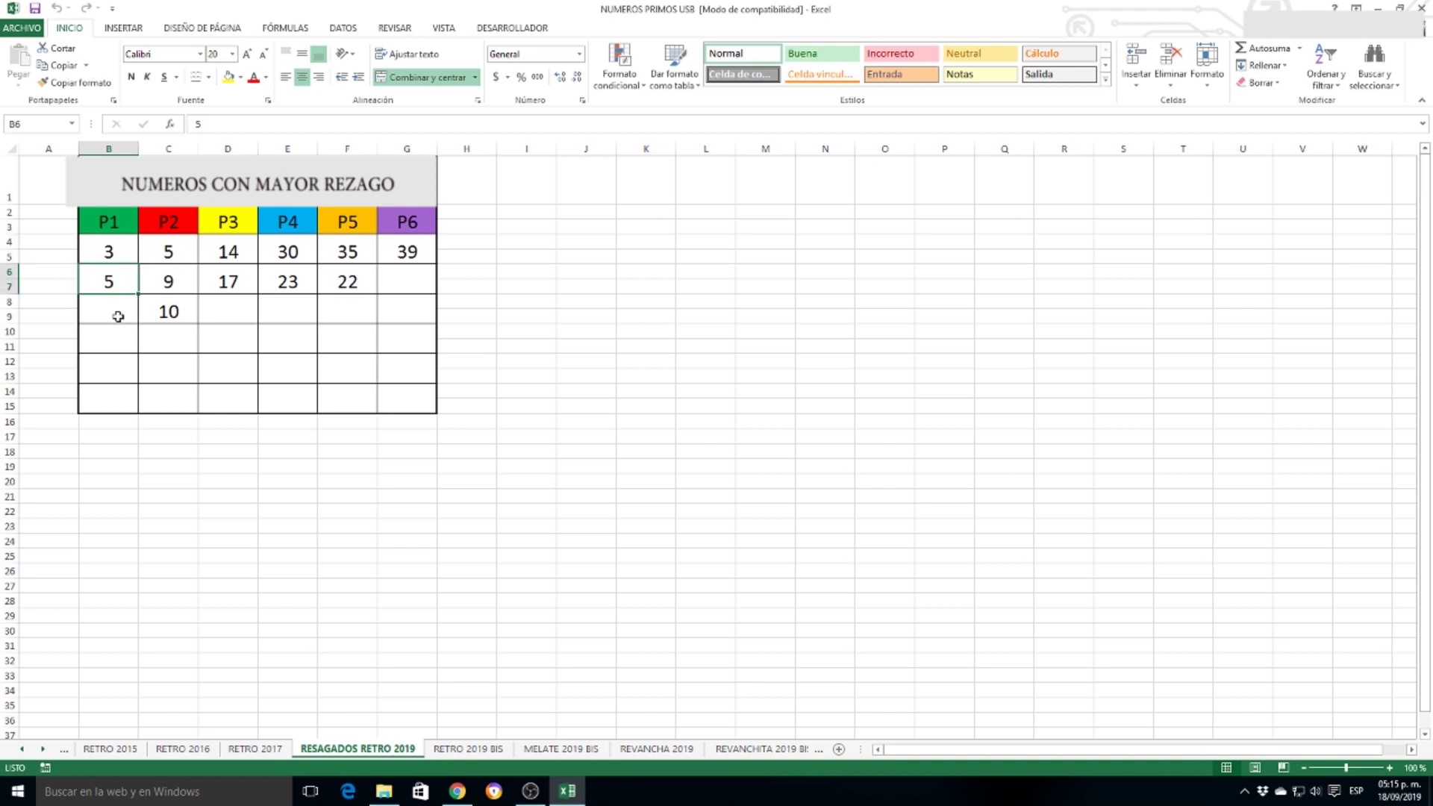
# Step: Review the most overdue numbers 5, 9 and 10 for P2, and 14 and 17 for P3
pyautogui.click(170, 253)
pyautogui.click(168, 271)
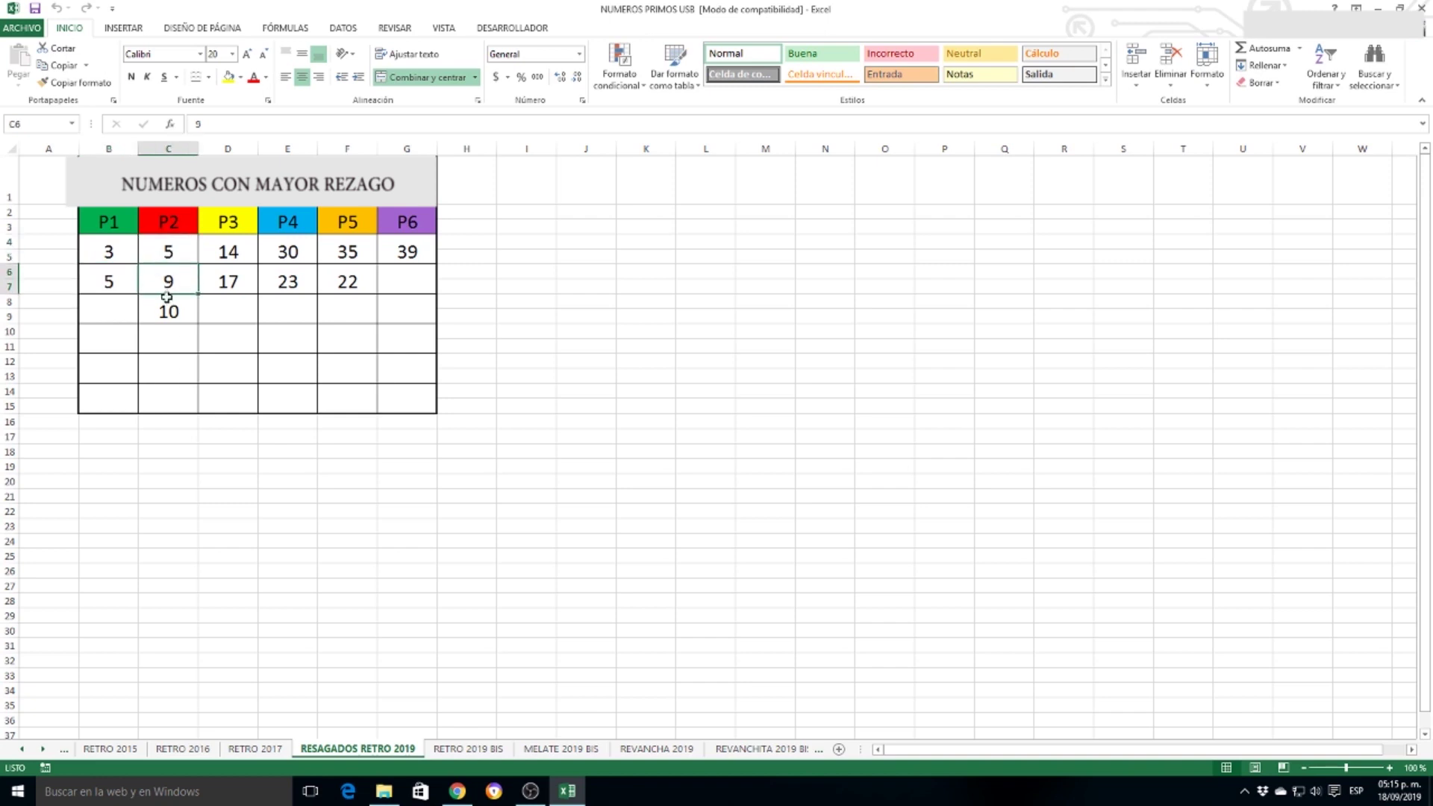
pyautogui.click(168, 300)
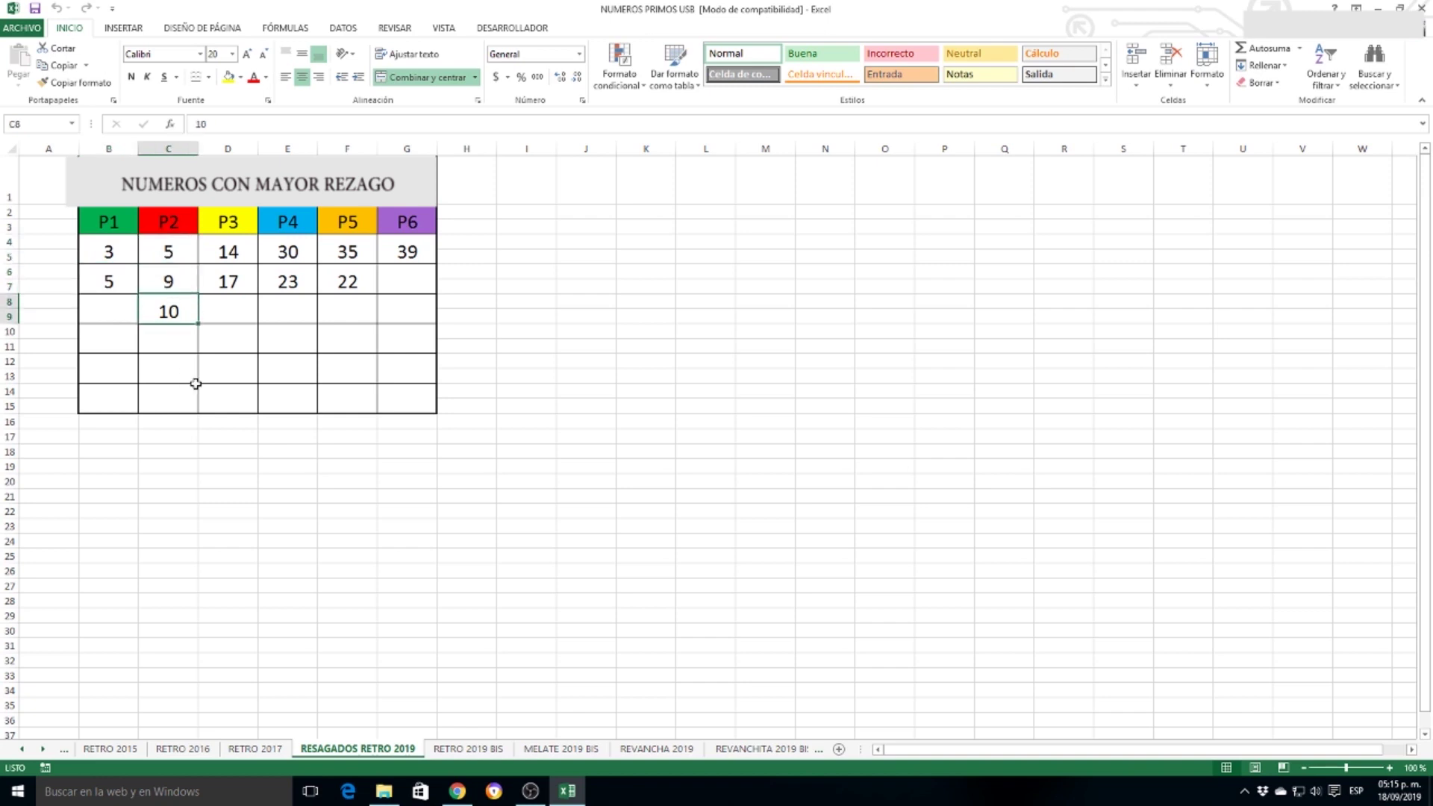
pyautogui.click(230, 254)
pyautogui.click(242, 282)
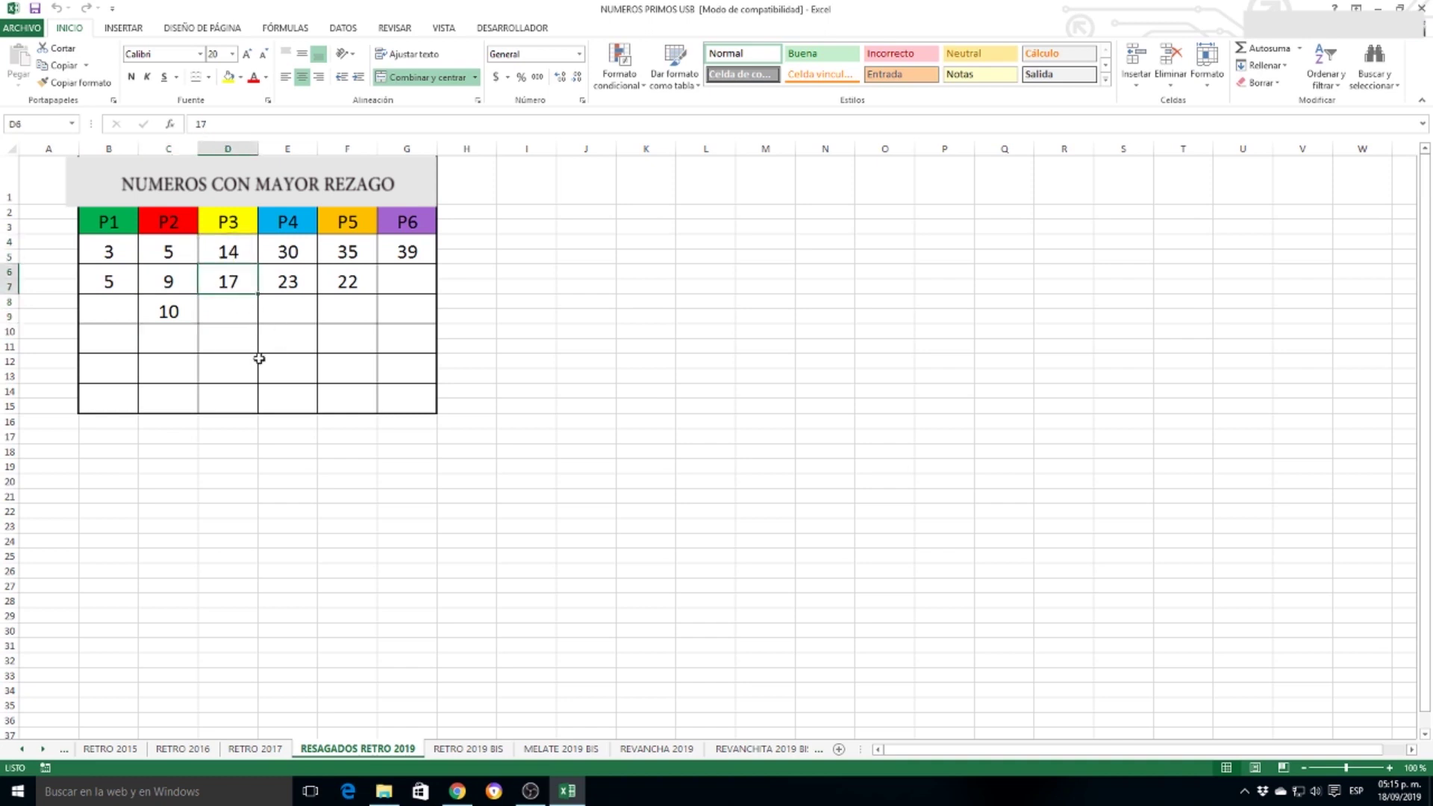
# Step: Review the most overdue numbers 30 and 23 for P4, 35 and 22 for P5, and 39 for P6
pyautogui.click(305, 255)
pyautogui.click(304, 286)
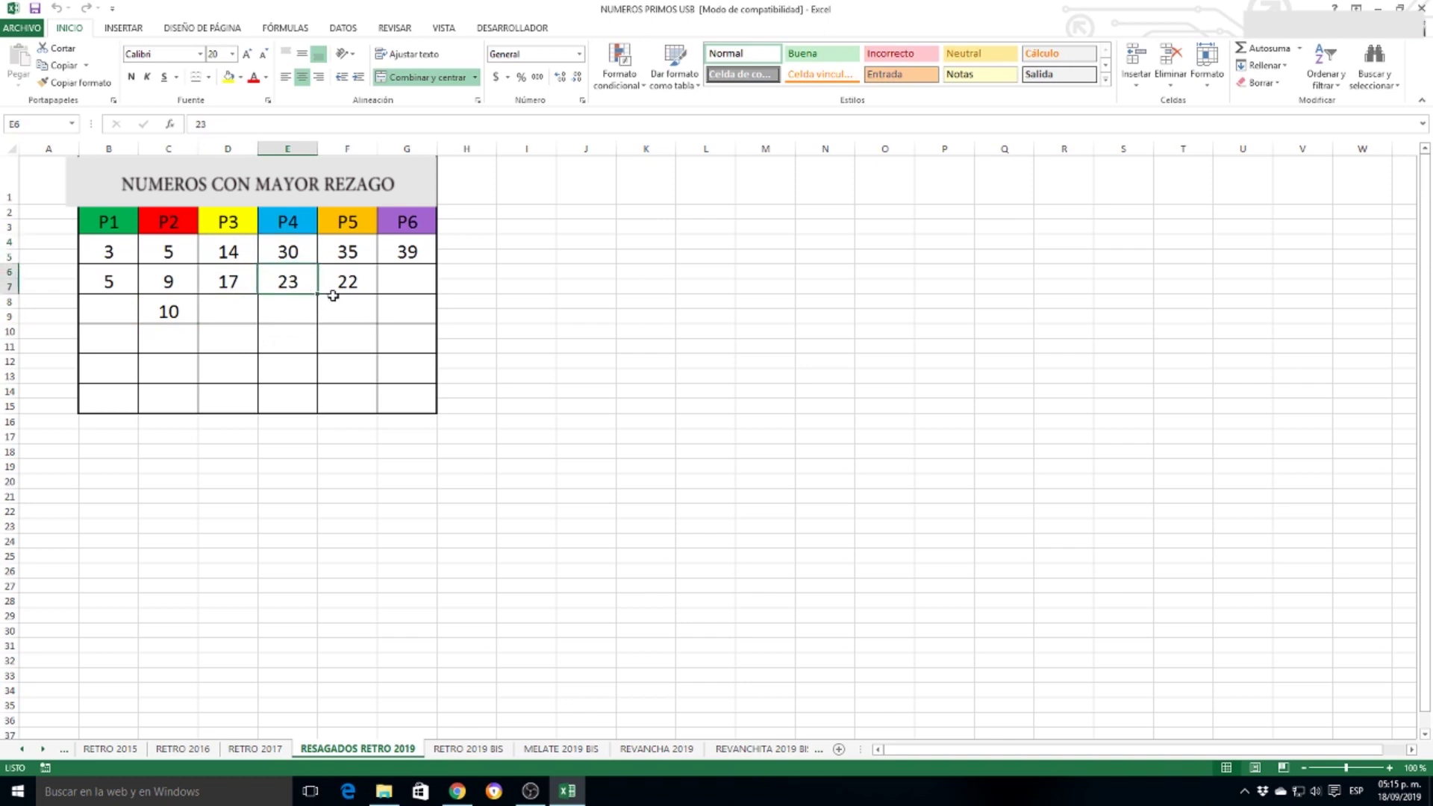
pyautogui.click(359, 252)
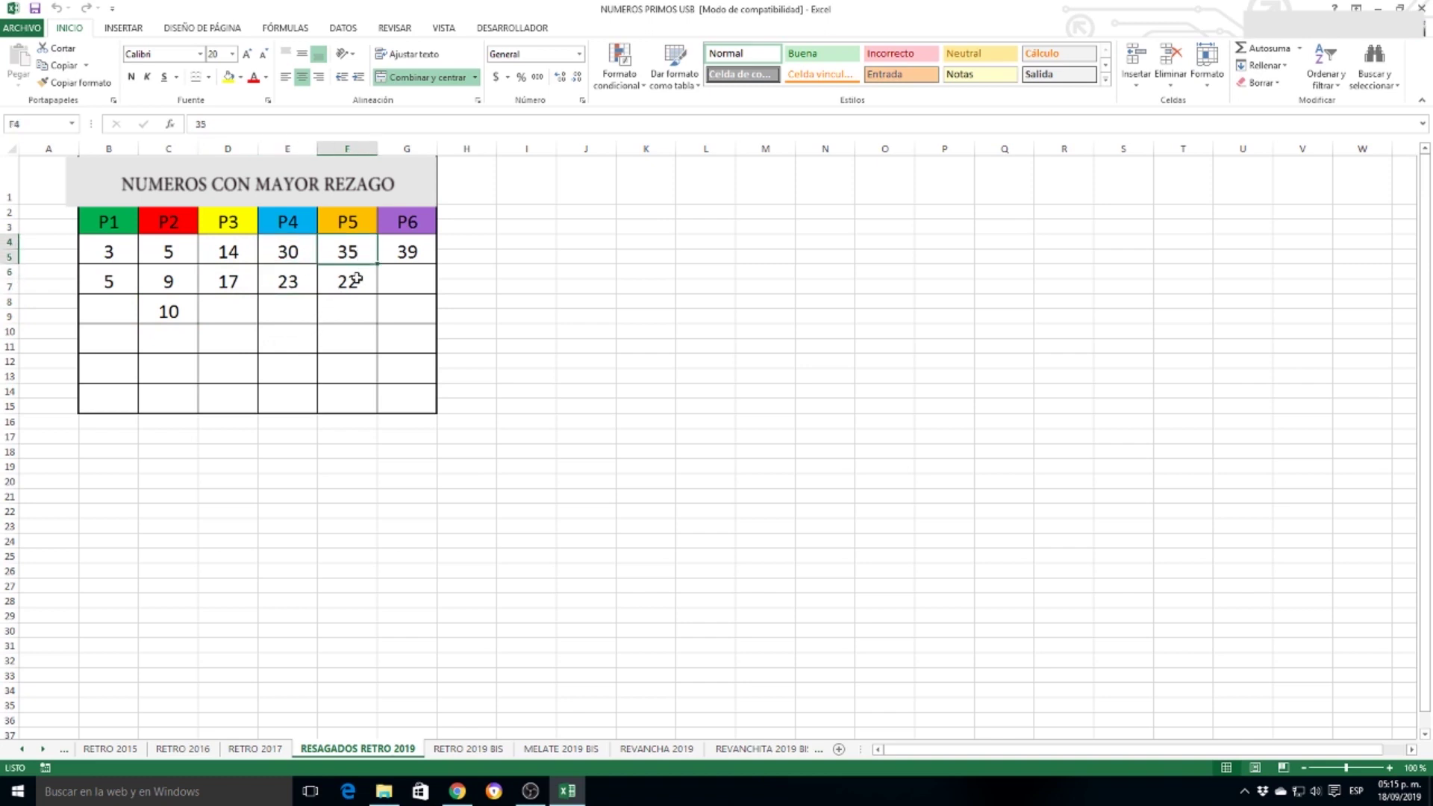
pyautogui.click(355, 280)
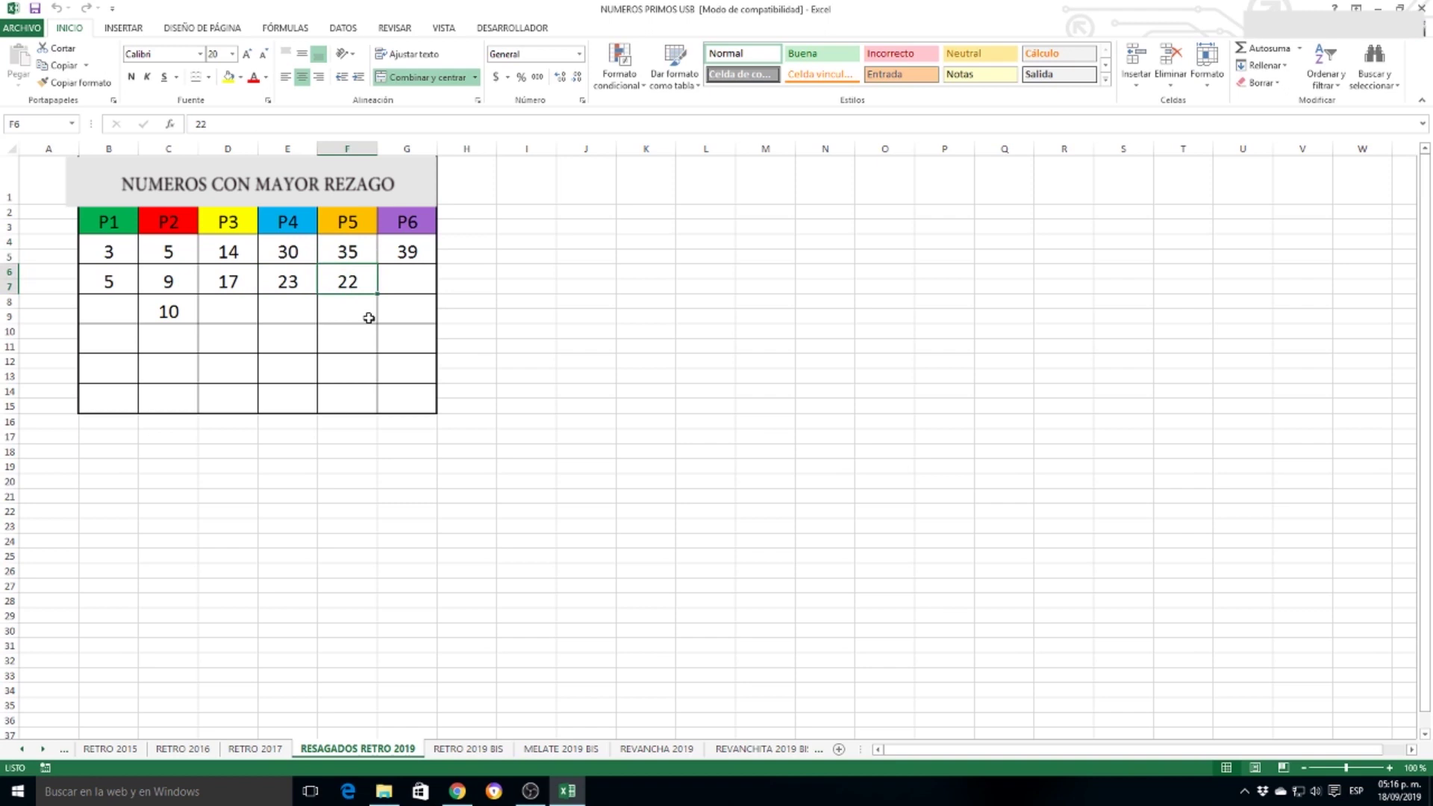
pyautogui.click(412, 221)
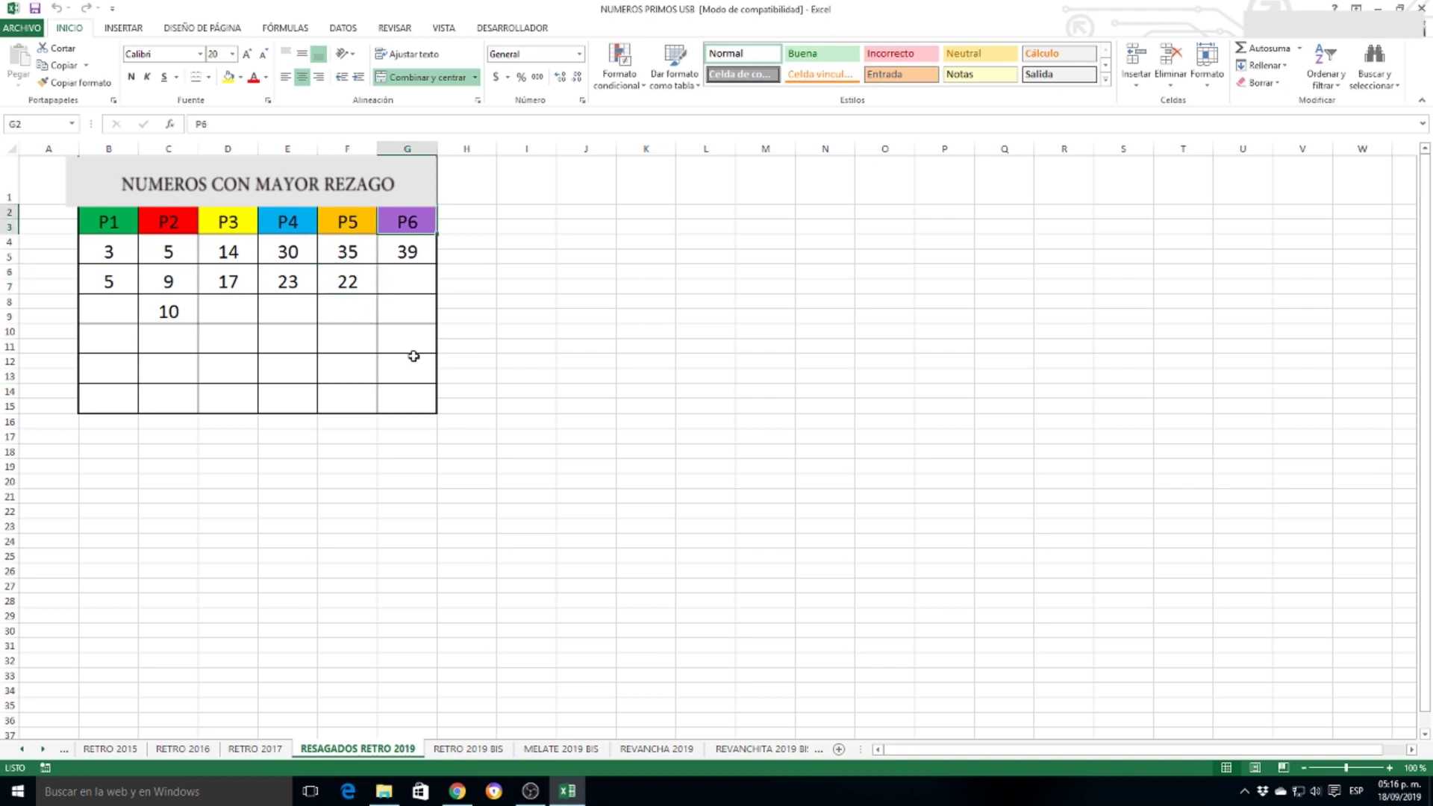
pyautogui.click(411, 252)
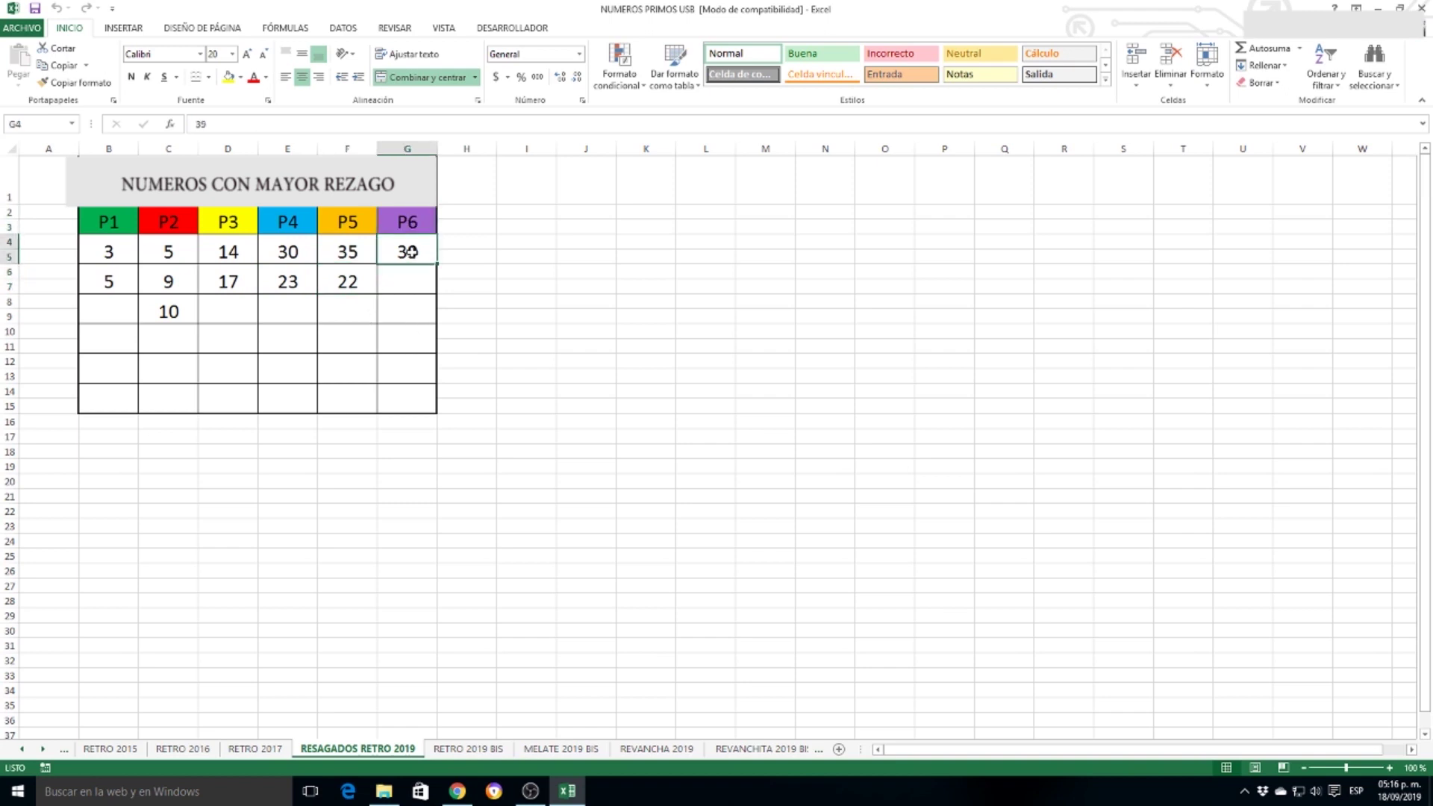
# Step: Trace the past appearances of 39 in the sixth position of the RETRO 2019 BIS draw history, and return to RESAGADOS RETRO 2019
pyautogui.click(468, 749)
pyautogui.moveTo(933, 754); pyautogui.dragTo(1247, 732)
pyautogui.scroll(7, 1020, 664)
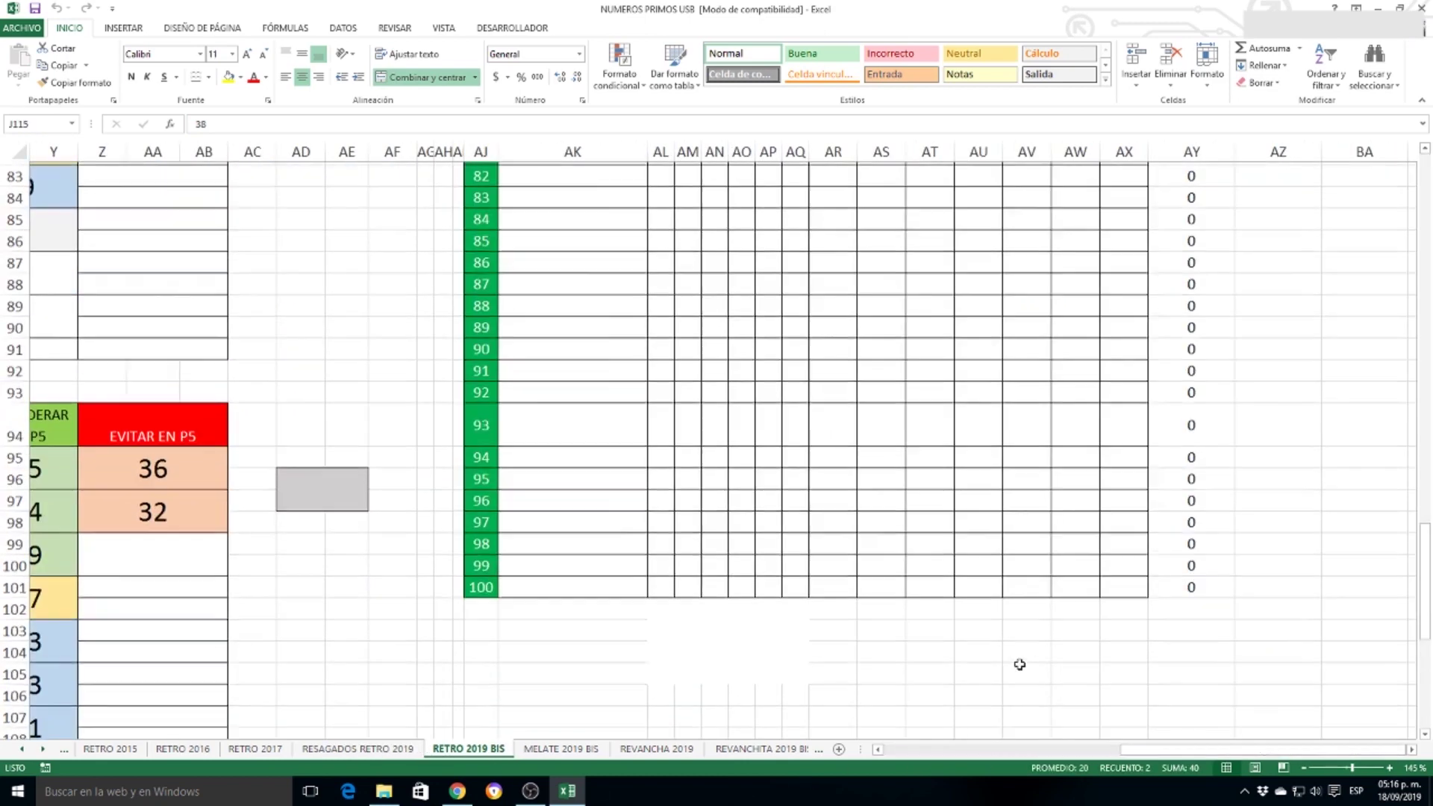
pyautogui.scroll(9, 1019, 664)
pyautogui.click(794, 629)
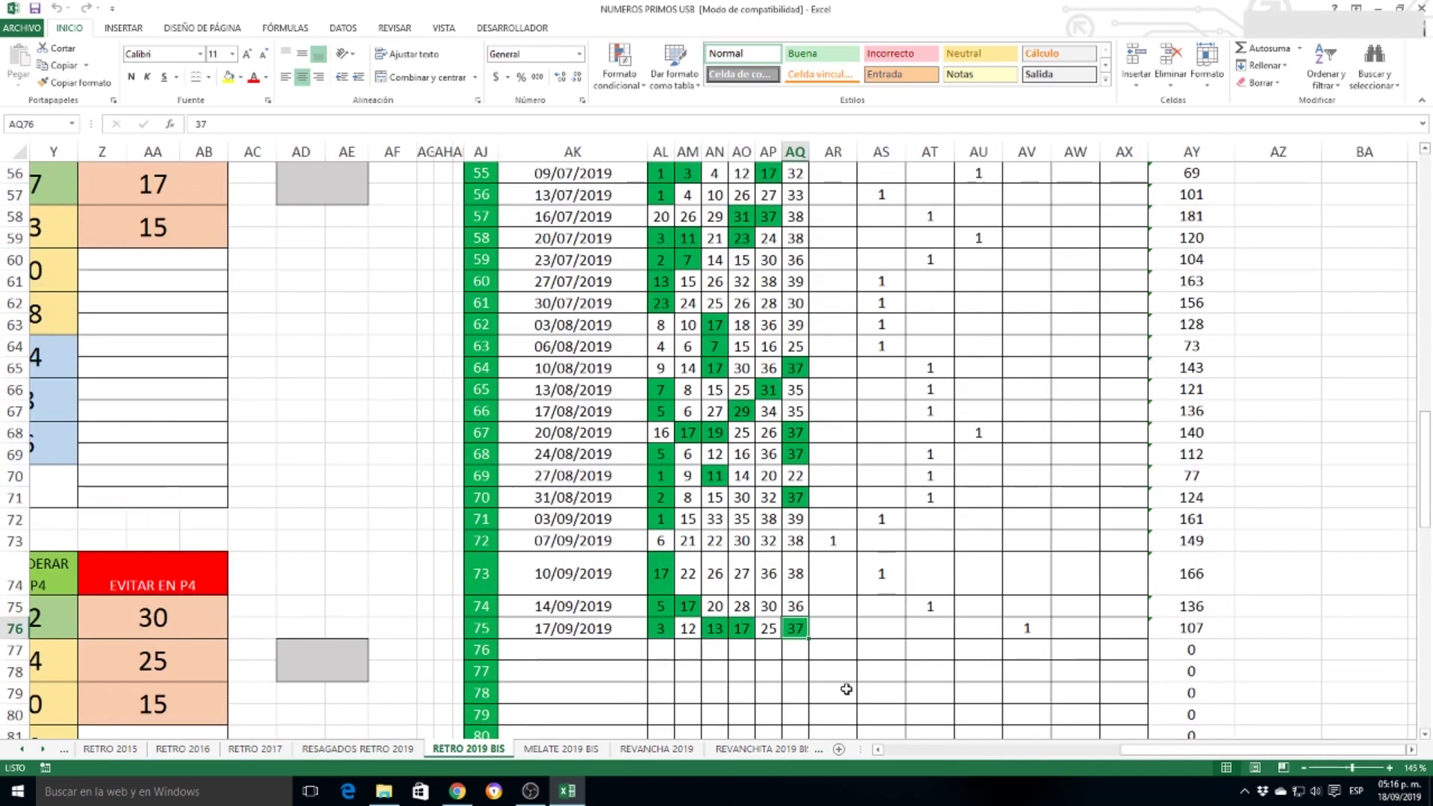
pyautogui.click(795, 516)
pyautogui.click(806, 329)
pyautogui.scroll(3, 813, 266)
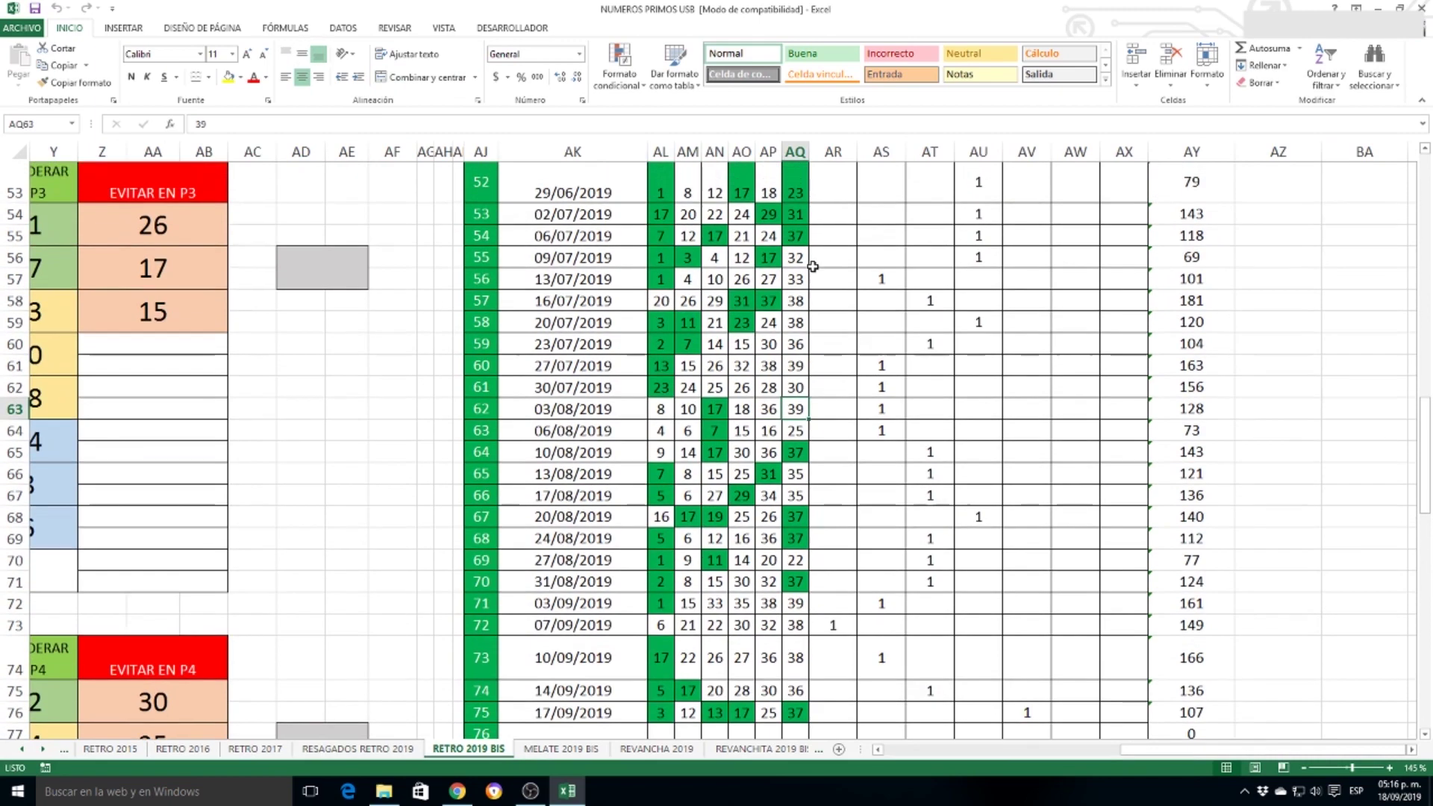
pyautogui.scroll(4, 813, 265)
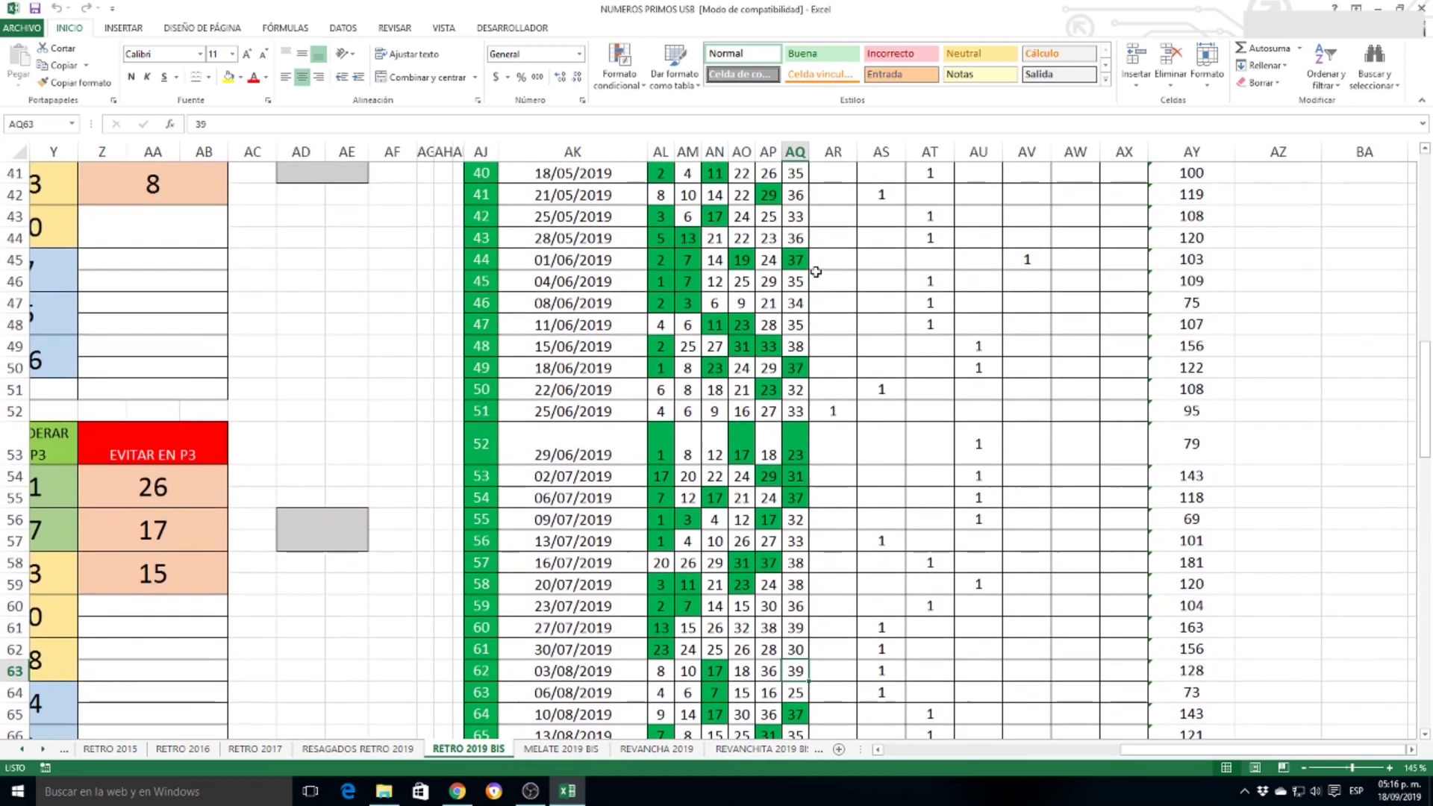
pyautogui.click(804, 217)
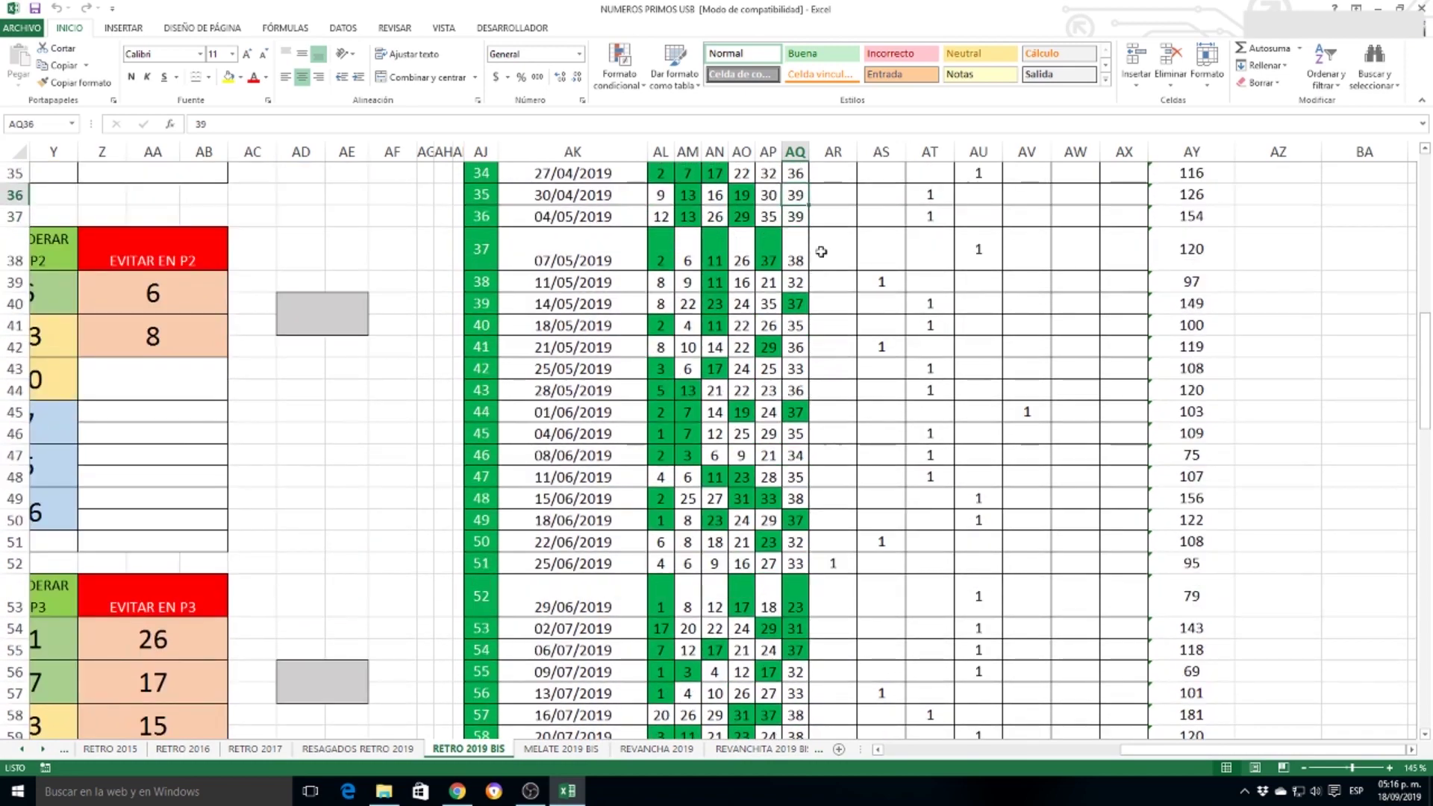
pyautogui.scroll(-9, 821, 291)
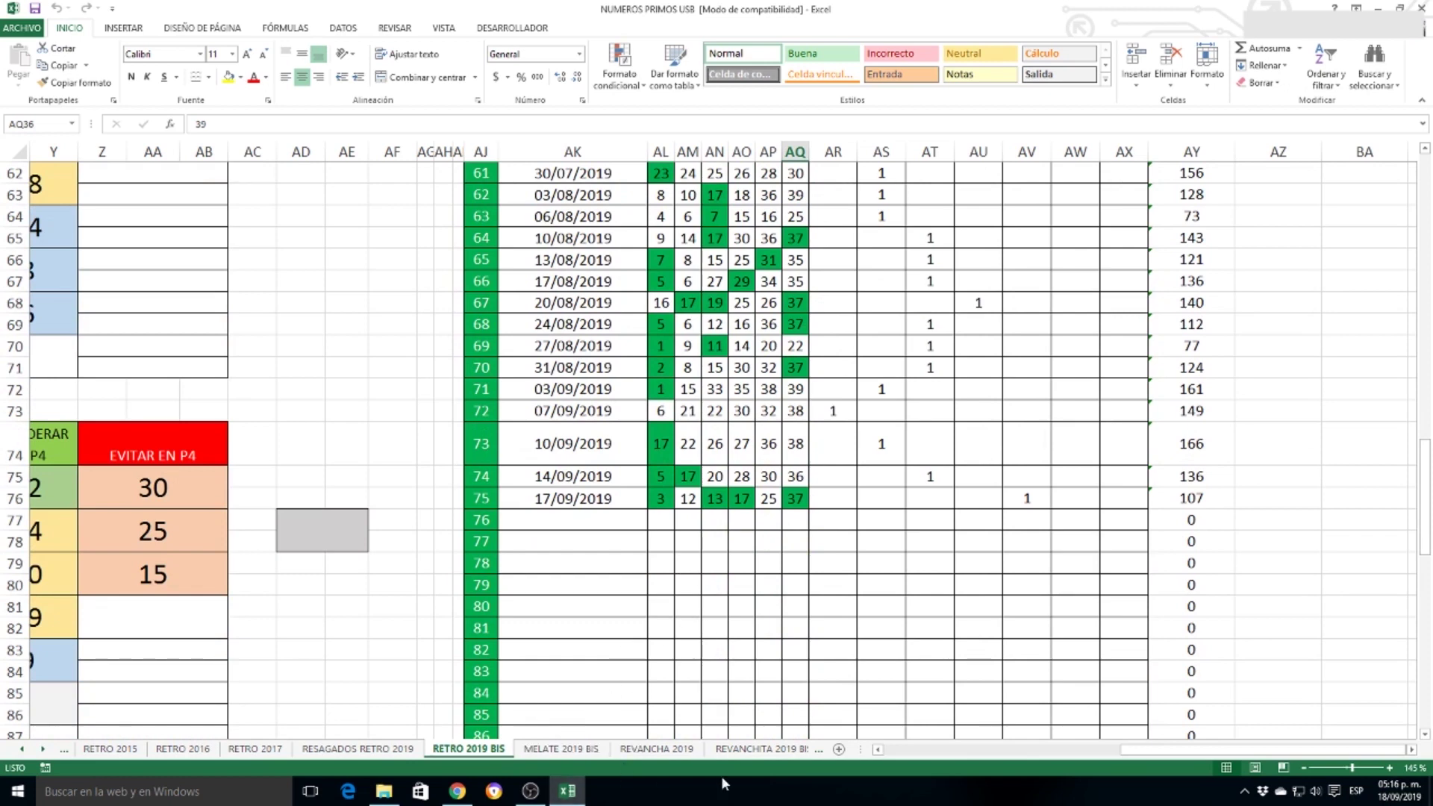
pyautogui.click(392, 750)
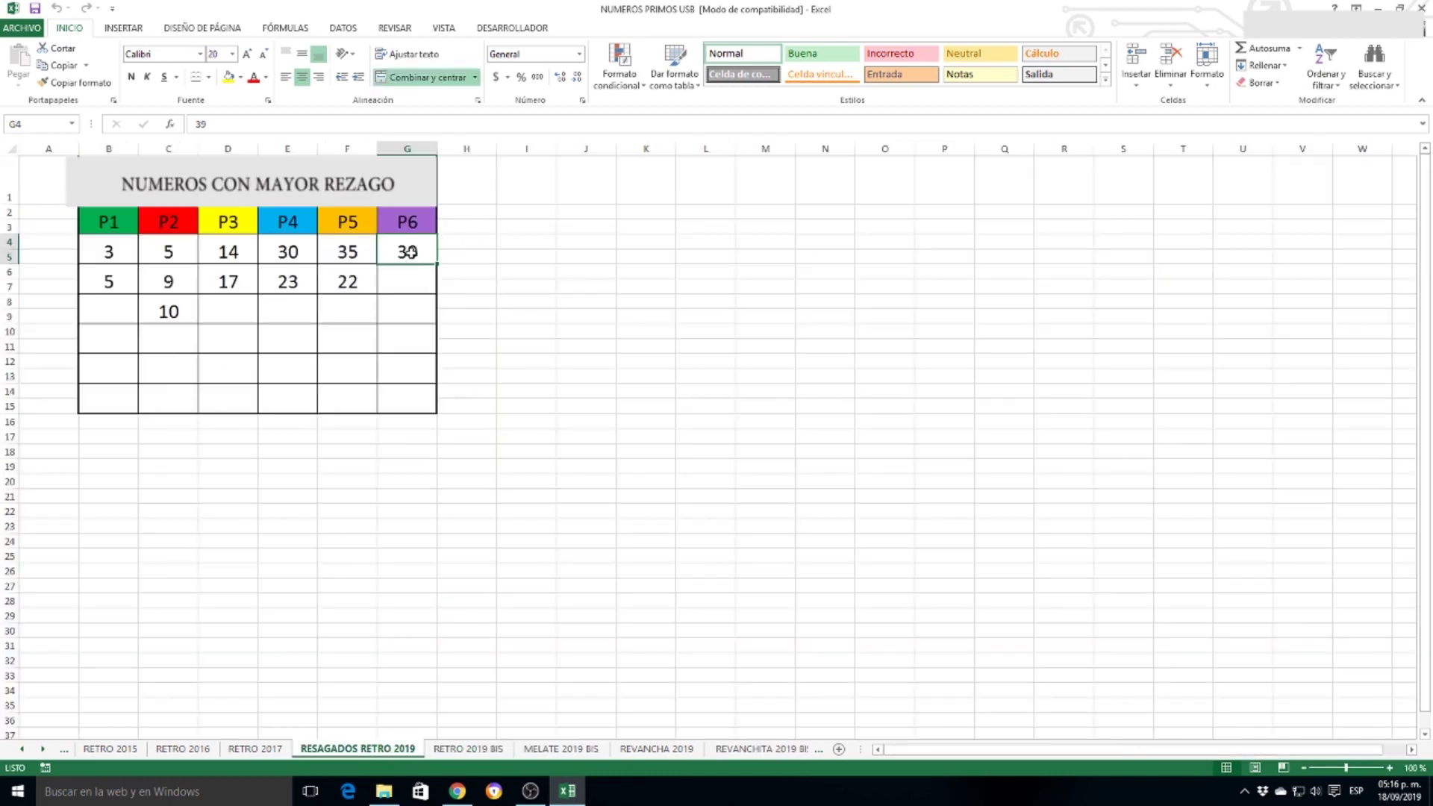